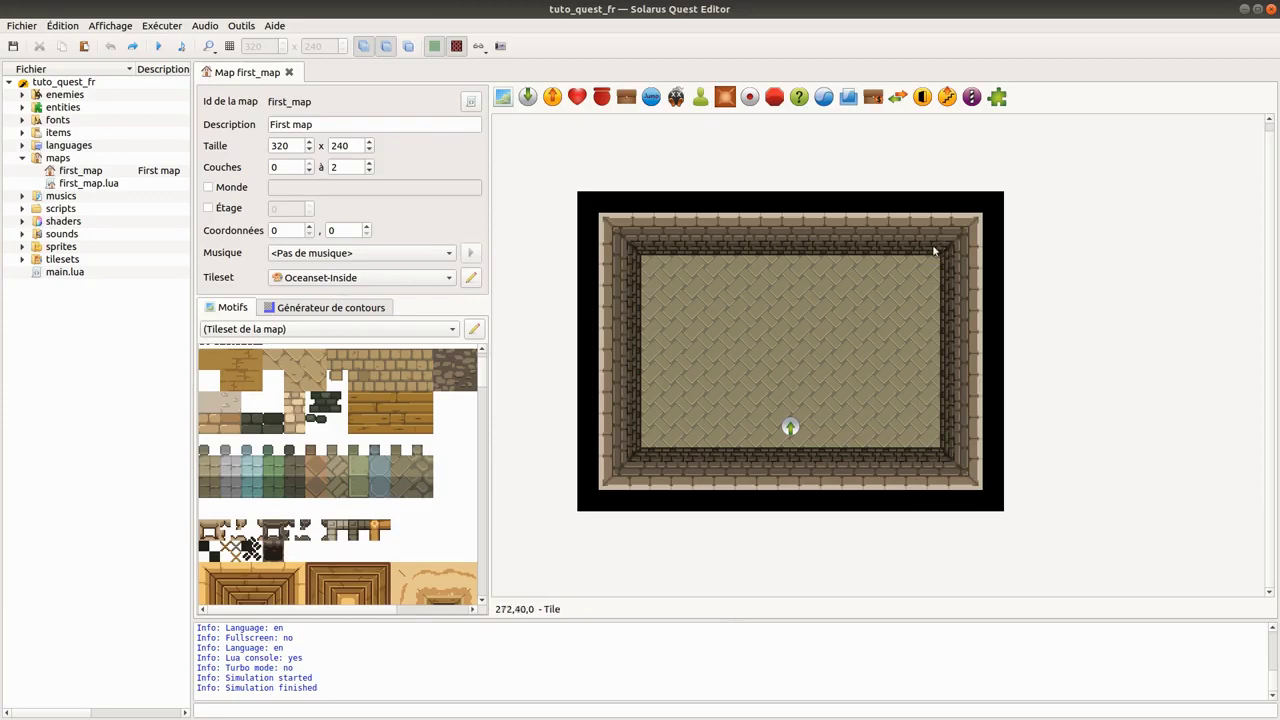
Select the room's tiles and view the left wall tile's properties without changing anything
scroll(322, 408, "up", 2)
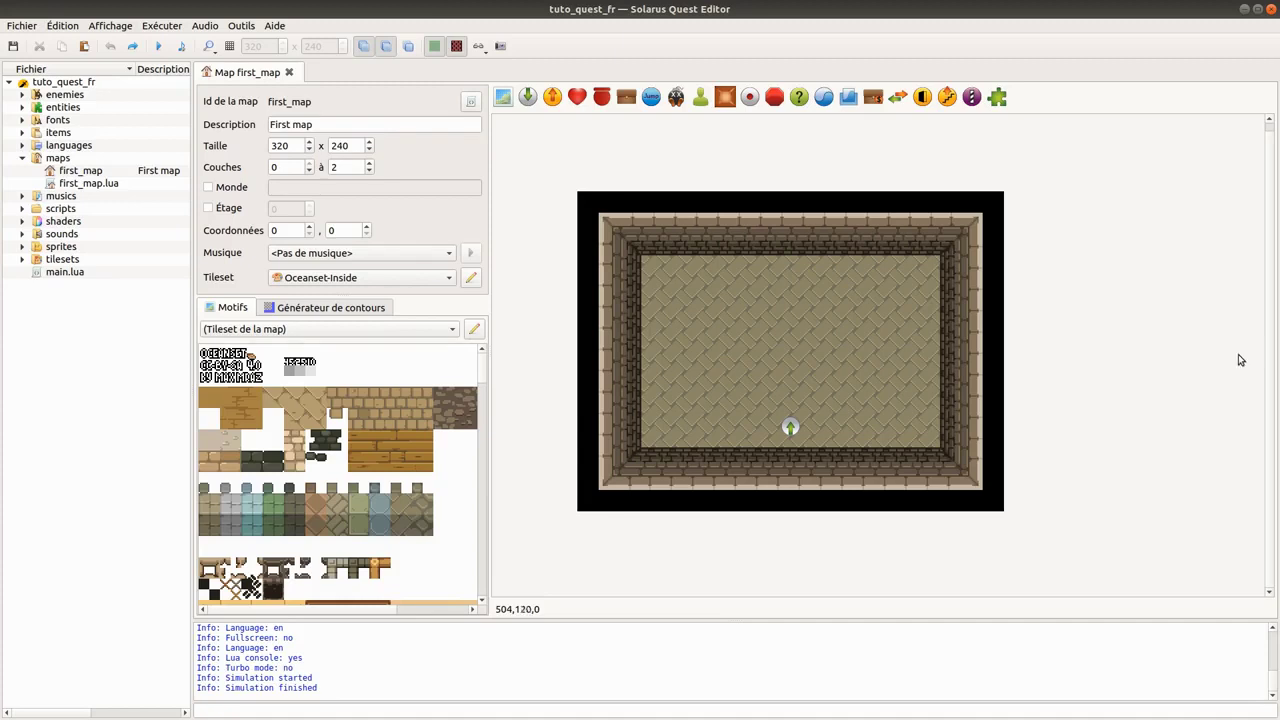
left_click(70, 157)
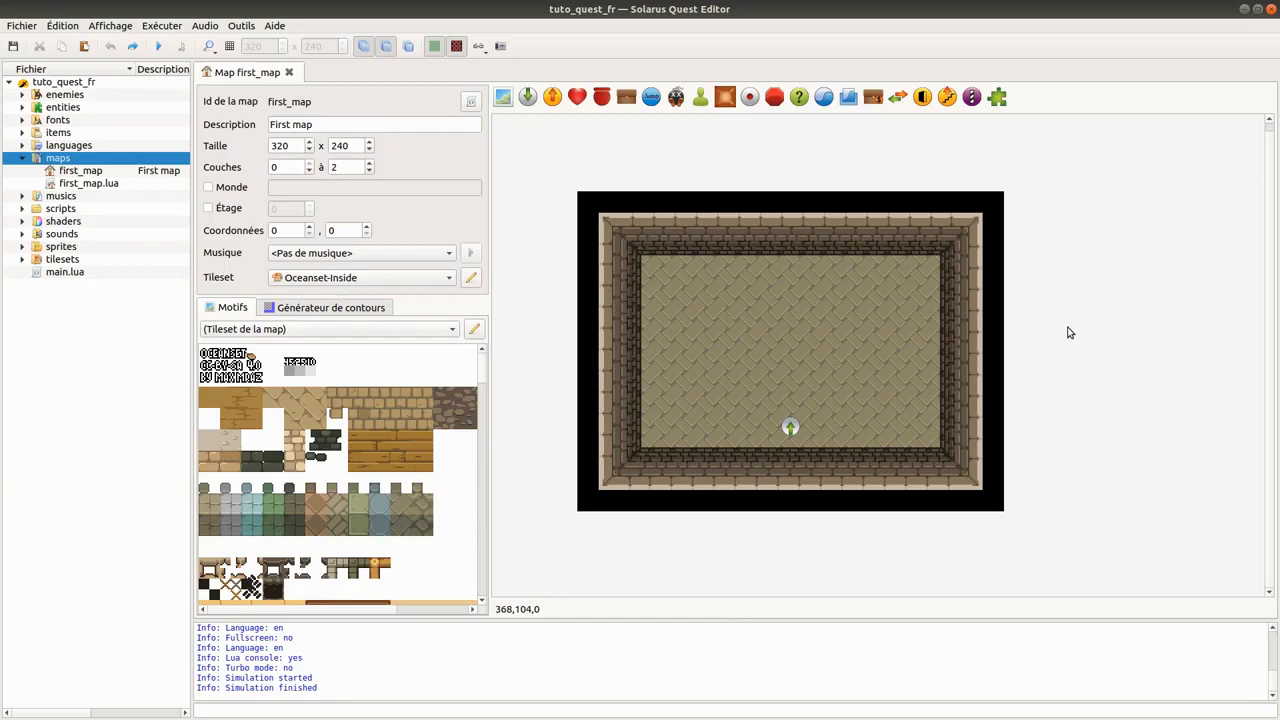
left_click(679, 240)
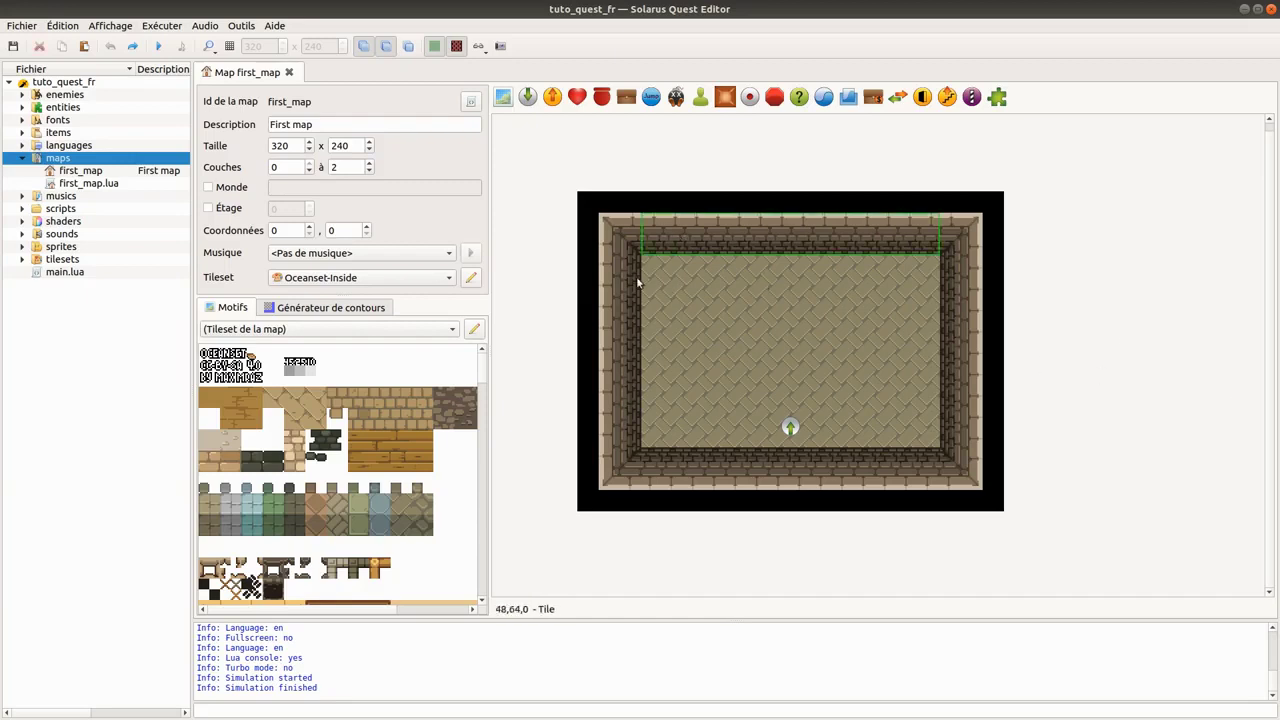
left_click_drag(549, 148, 1101, 571)
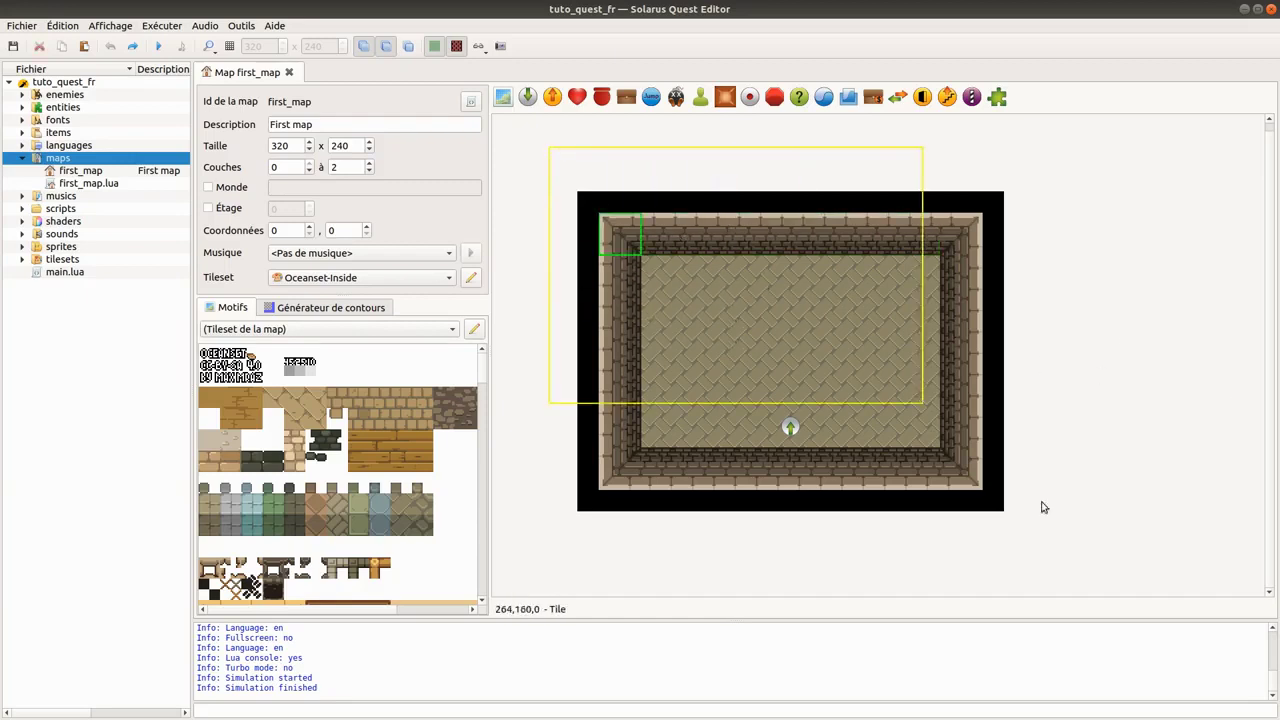
left_click(1064, 540)
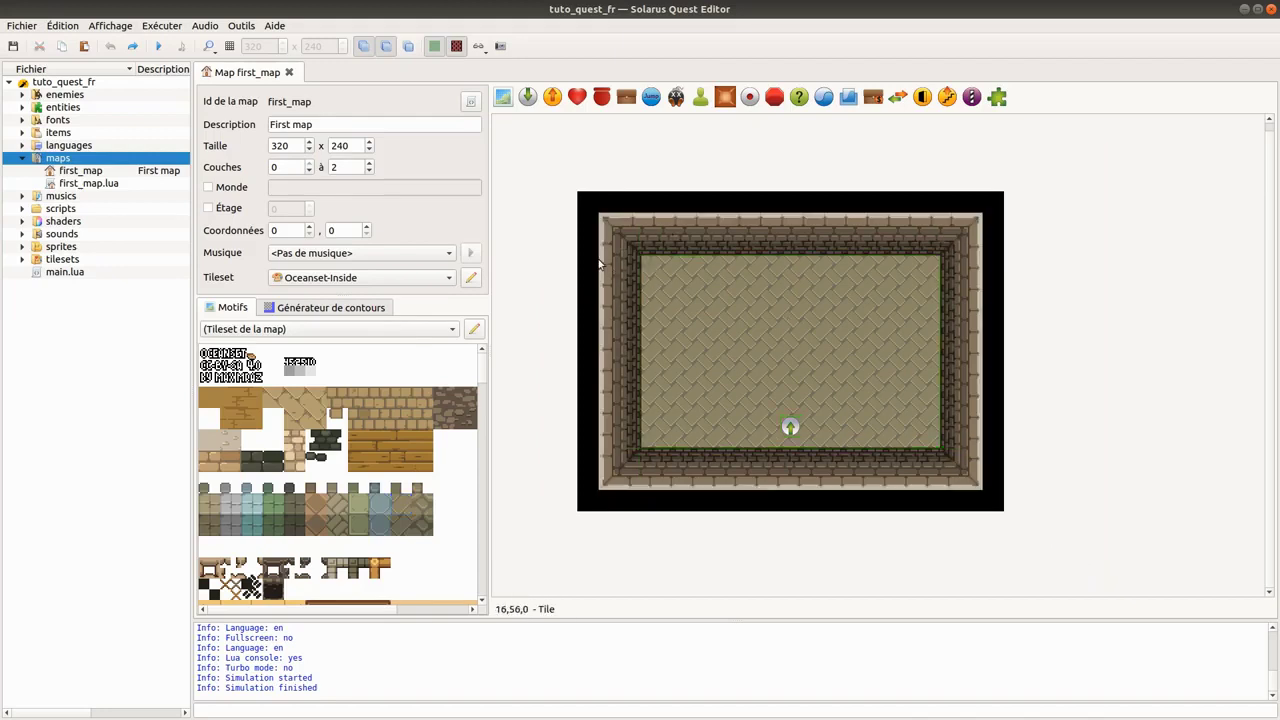
left_click(603, 265)
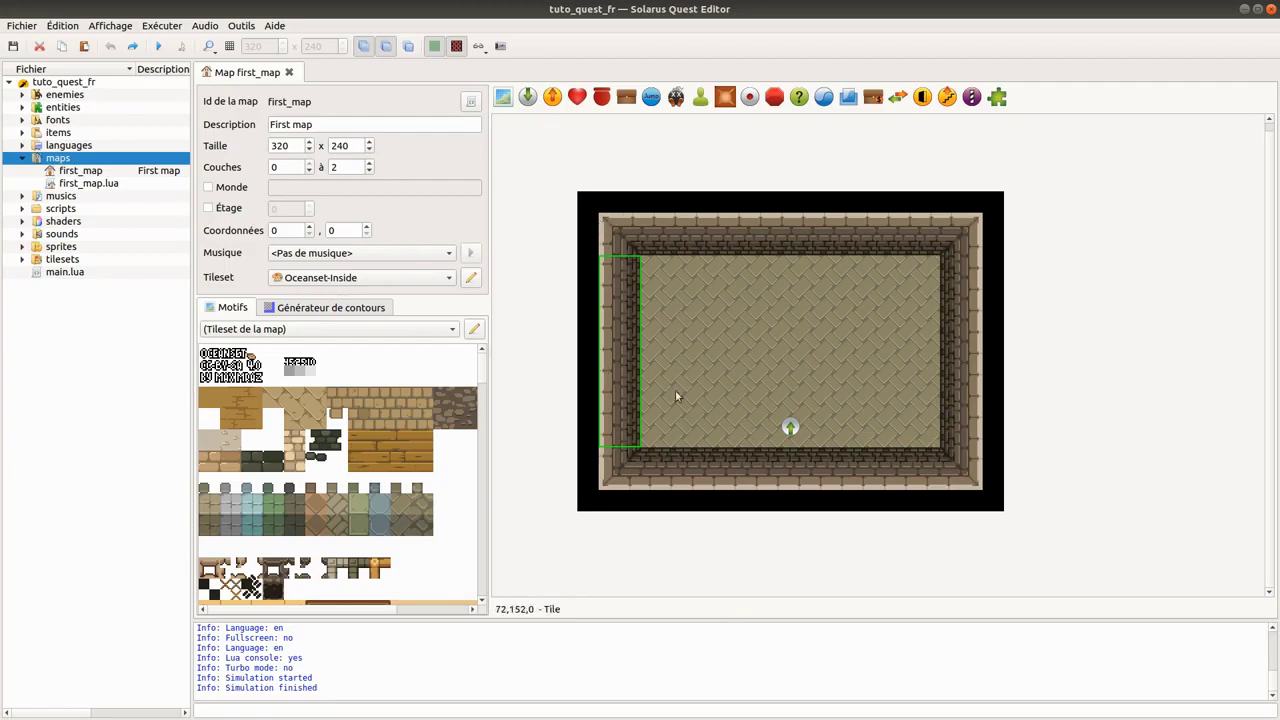
double_click(620, 331)
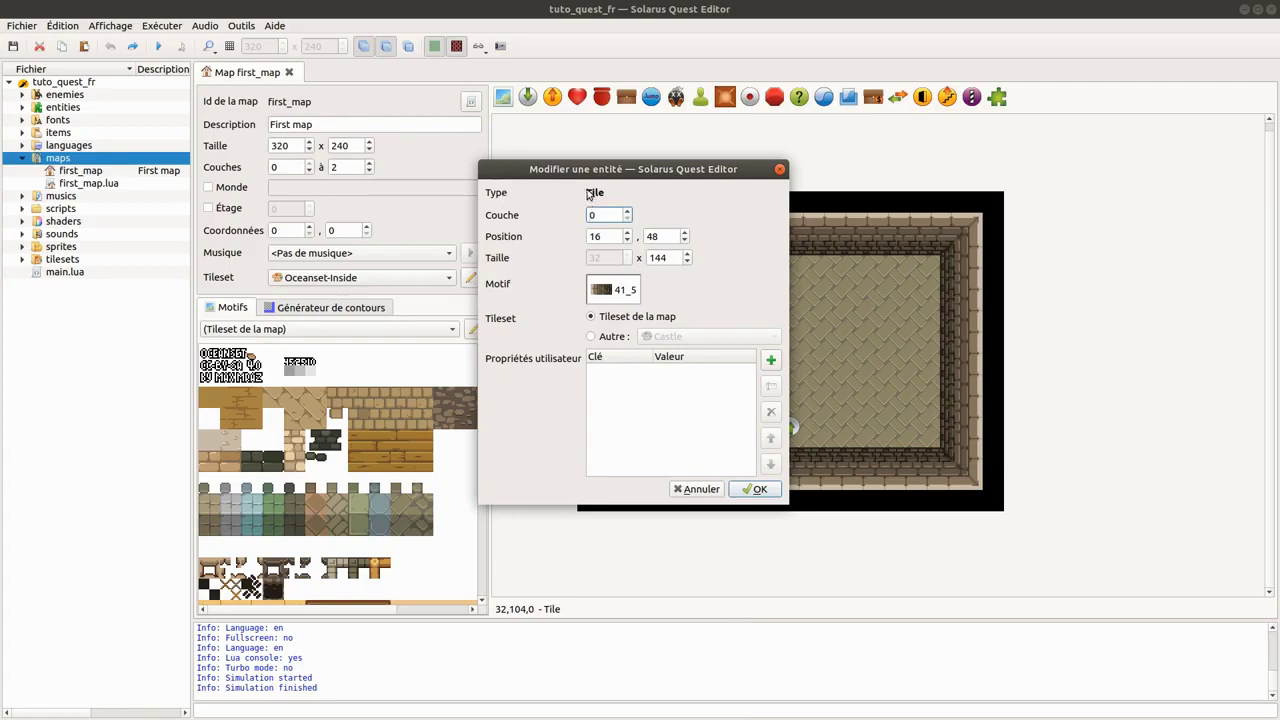
left_click_drag(599, 170, 454, 152)
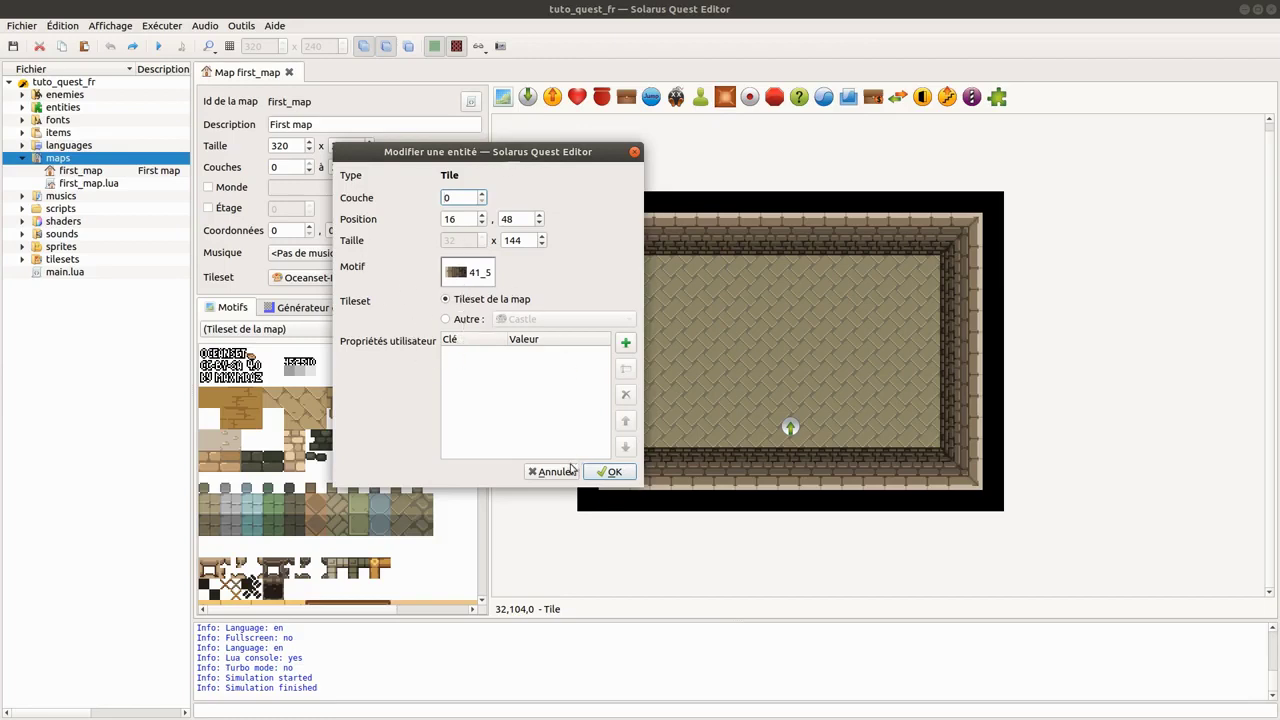
left_click(568, 472)
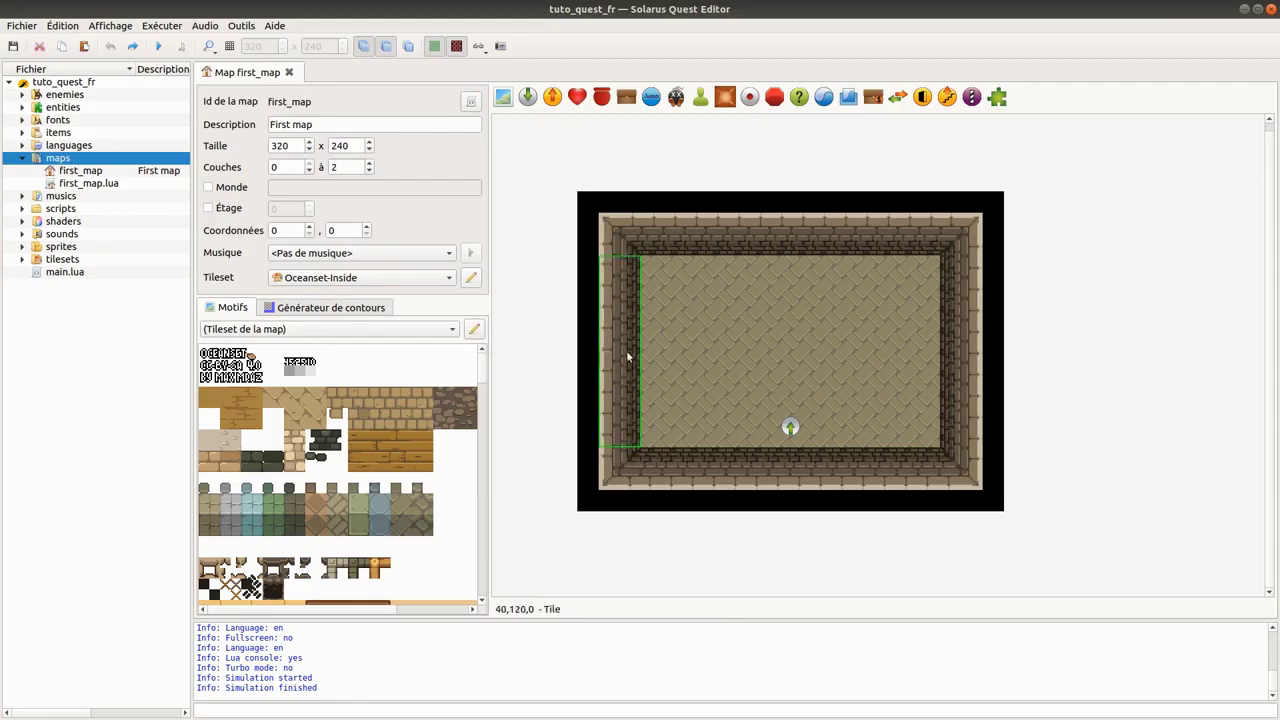
View the floor tile's properties, then move the top wall tile and return it to place
left_click(622, 236, "ctrl")
left_click(774, 300)
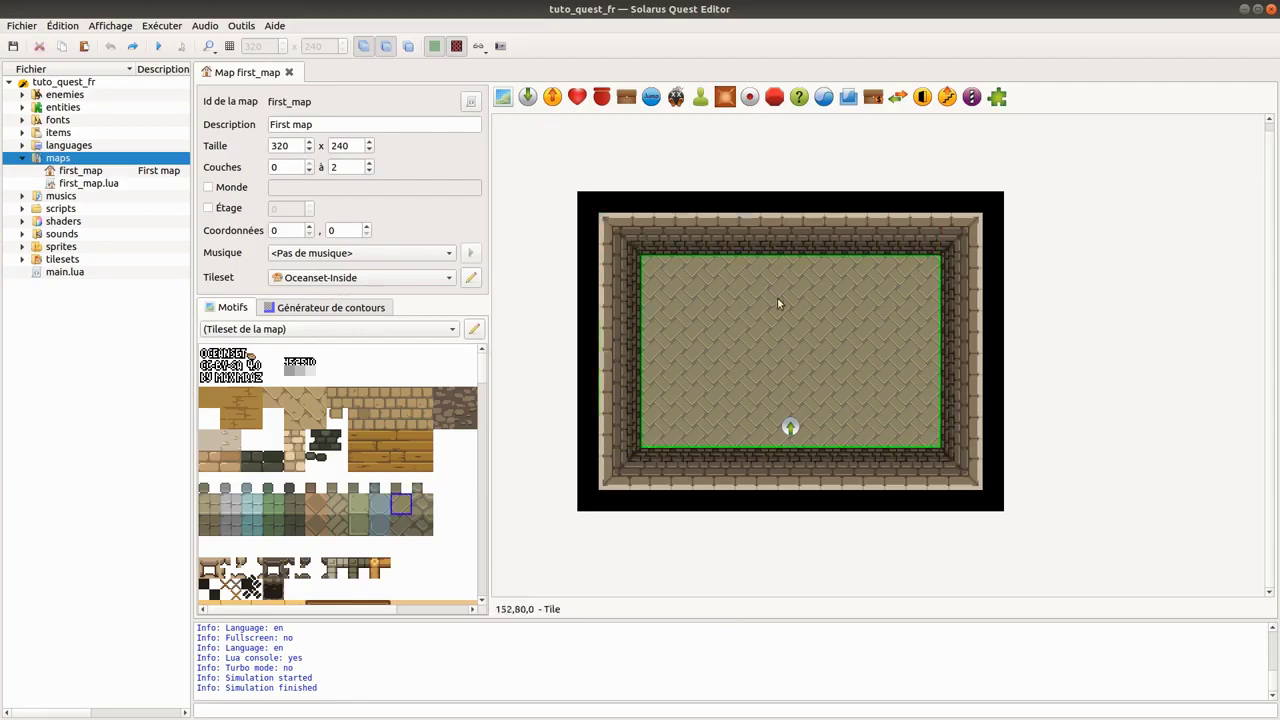
double_click(838, 353)
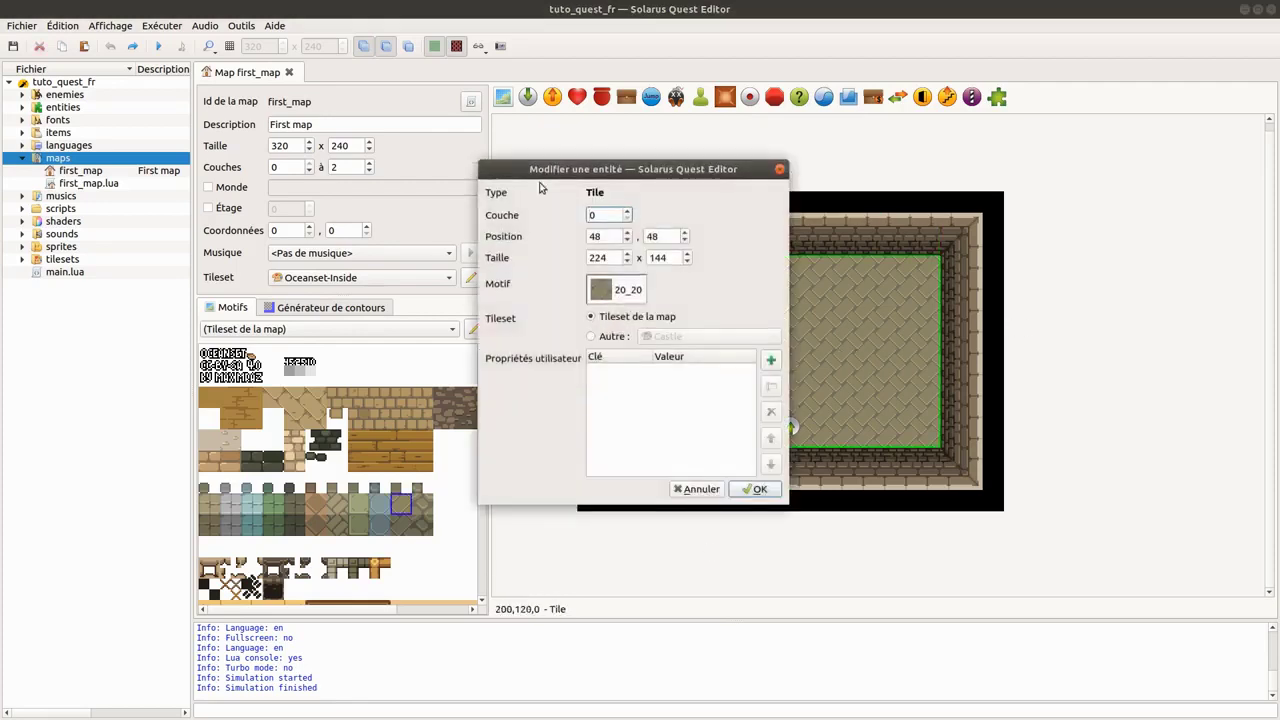
left_click(697, 489)
right_click(718, 297)
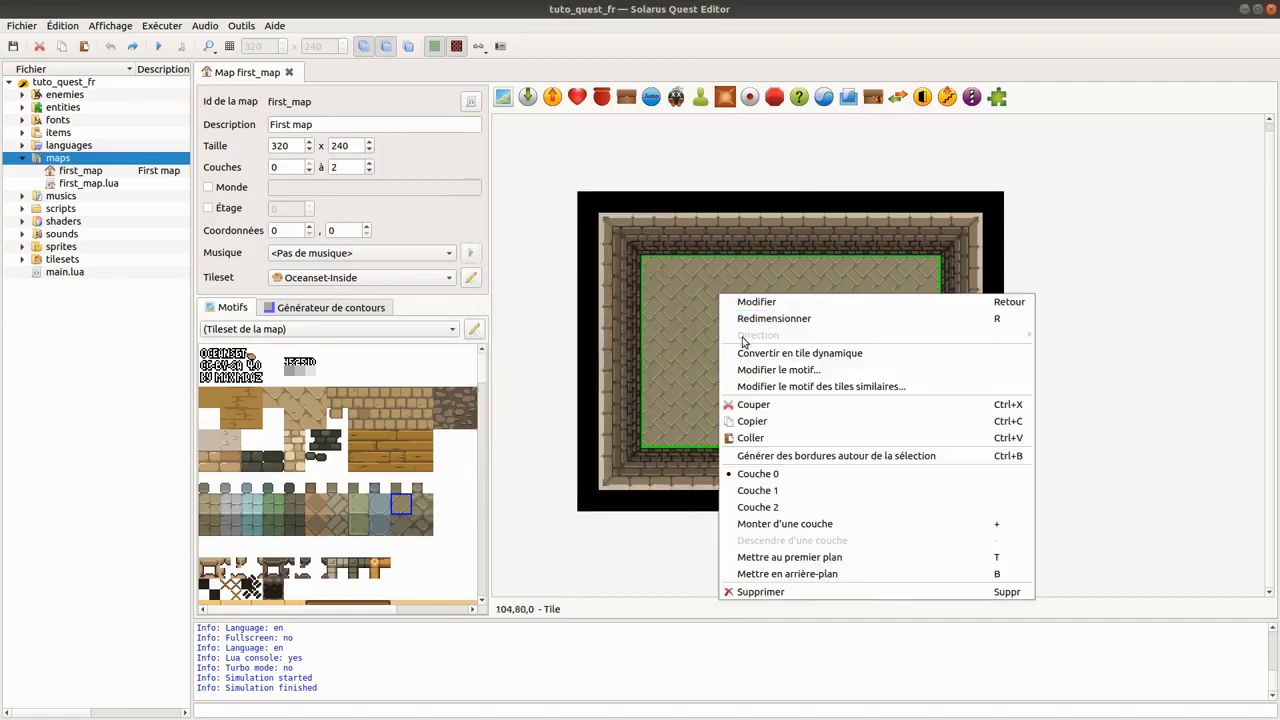
left_click(560, 347)
left_click_drag(751, 236, 778, 222)
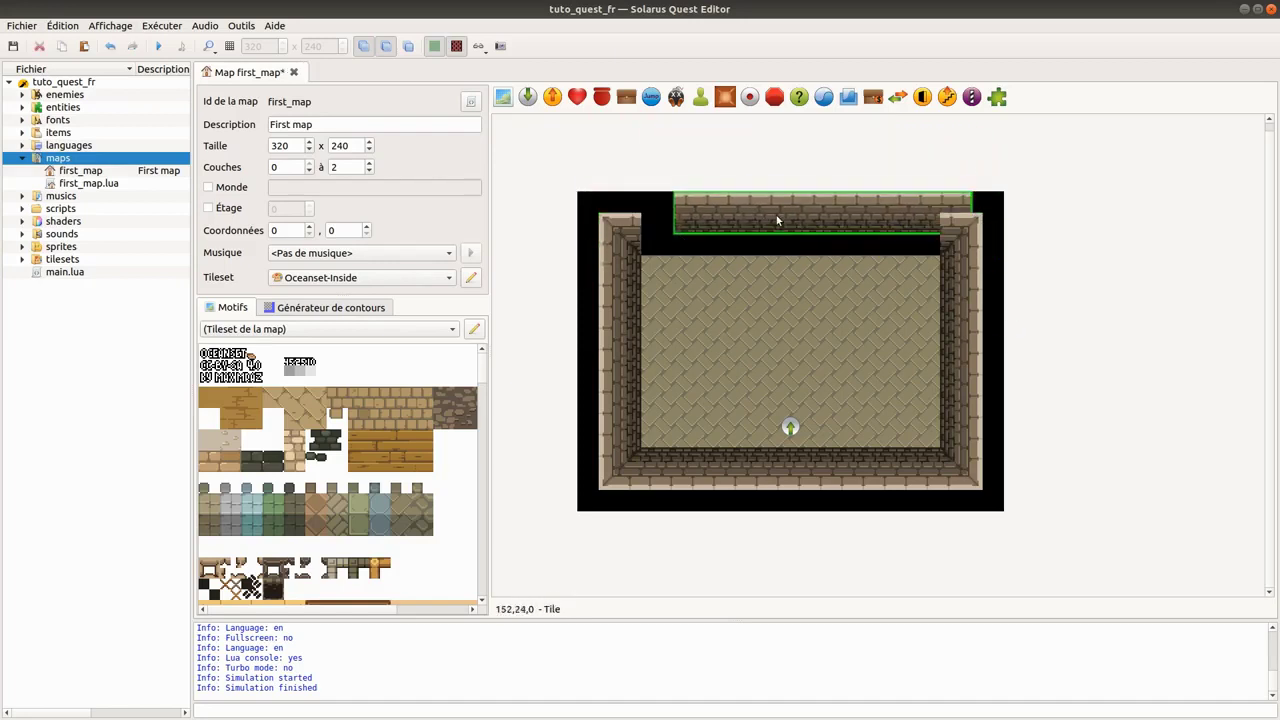
left_click_drag(778, 222, 746, 244)
left_click(715, 148)
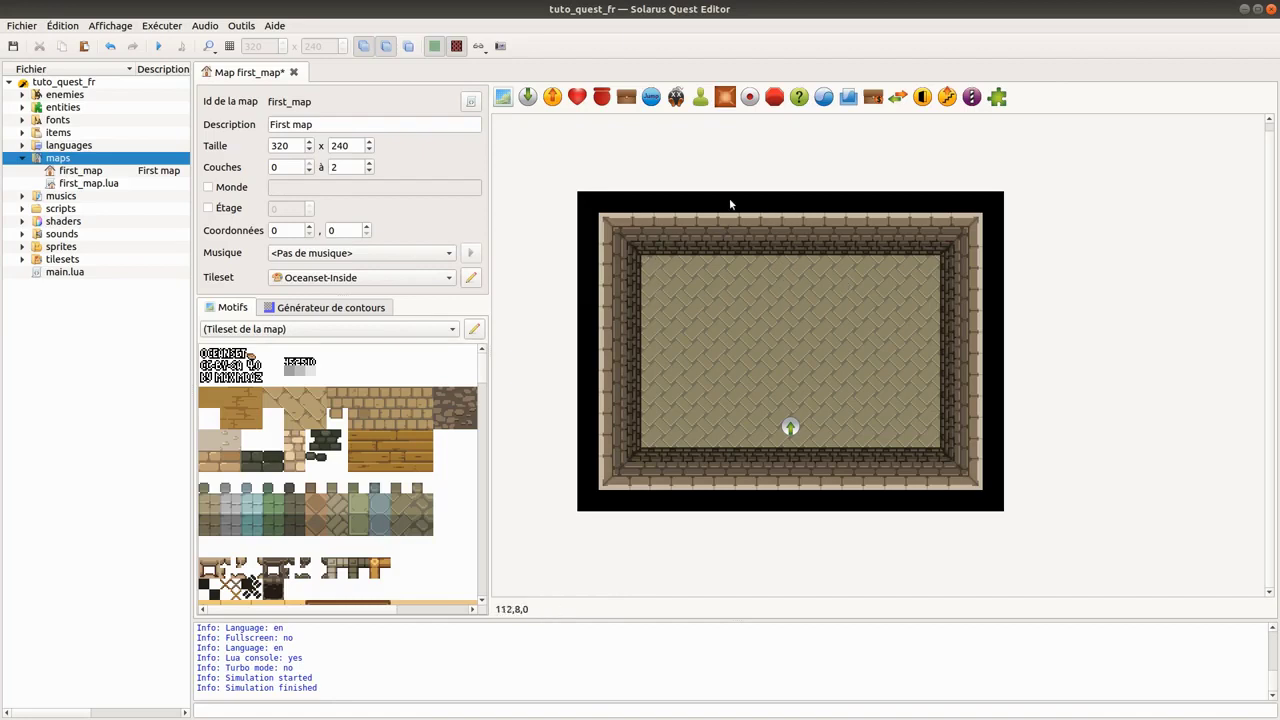
Find the floor tile's pattern, then nudge the destination marker slightly
left_click(672, 295)
scroll(350, 484, "down", 2)
scroll(350, 484, "down", 1)
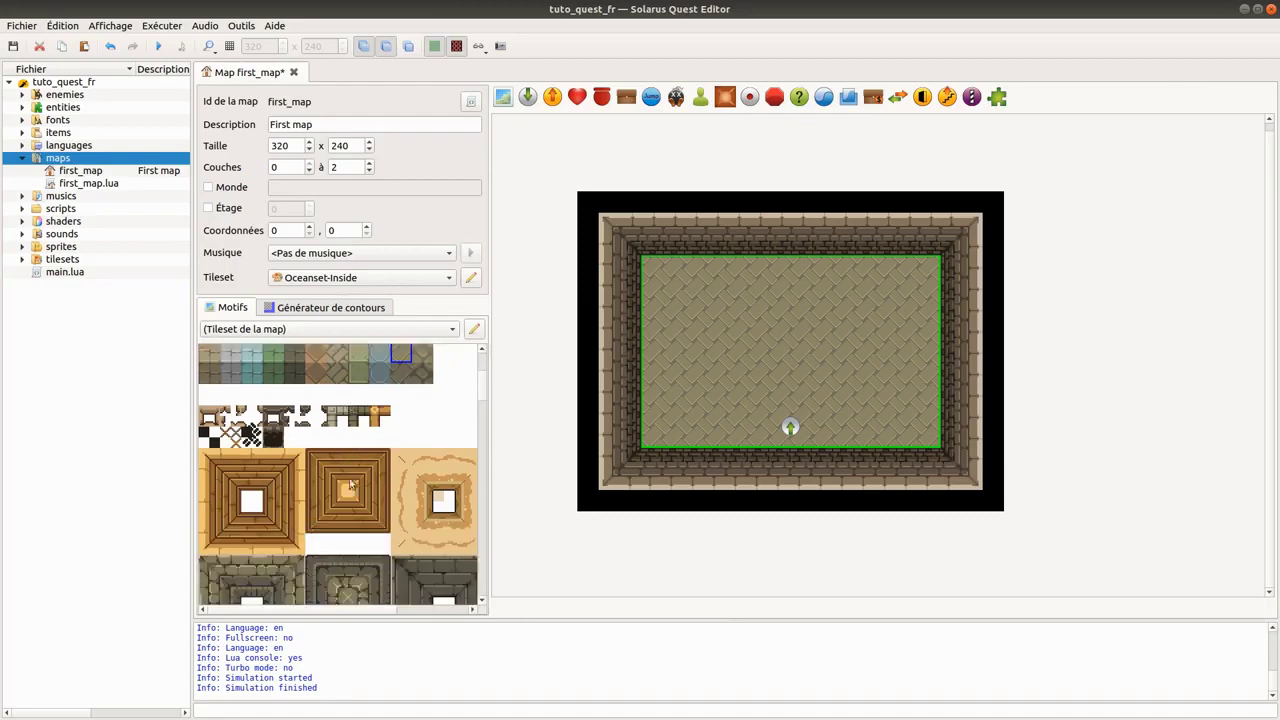
scroll(357, 412, "up", 2)
scroll(310, 460, "up", 1)
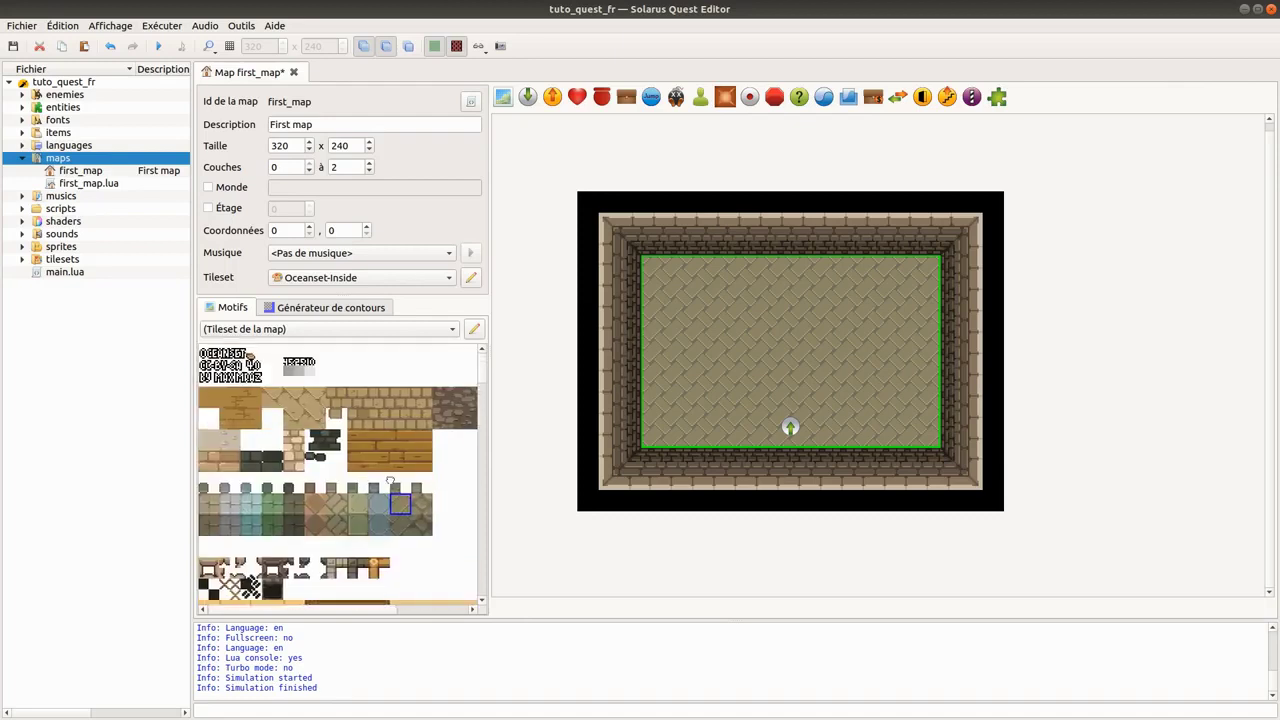
left_click(534, 357)
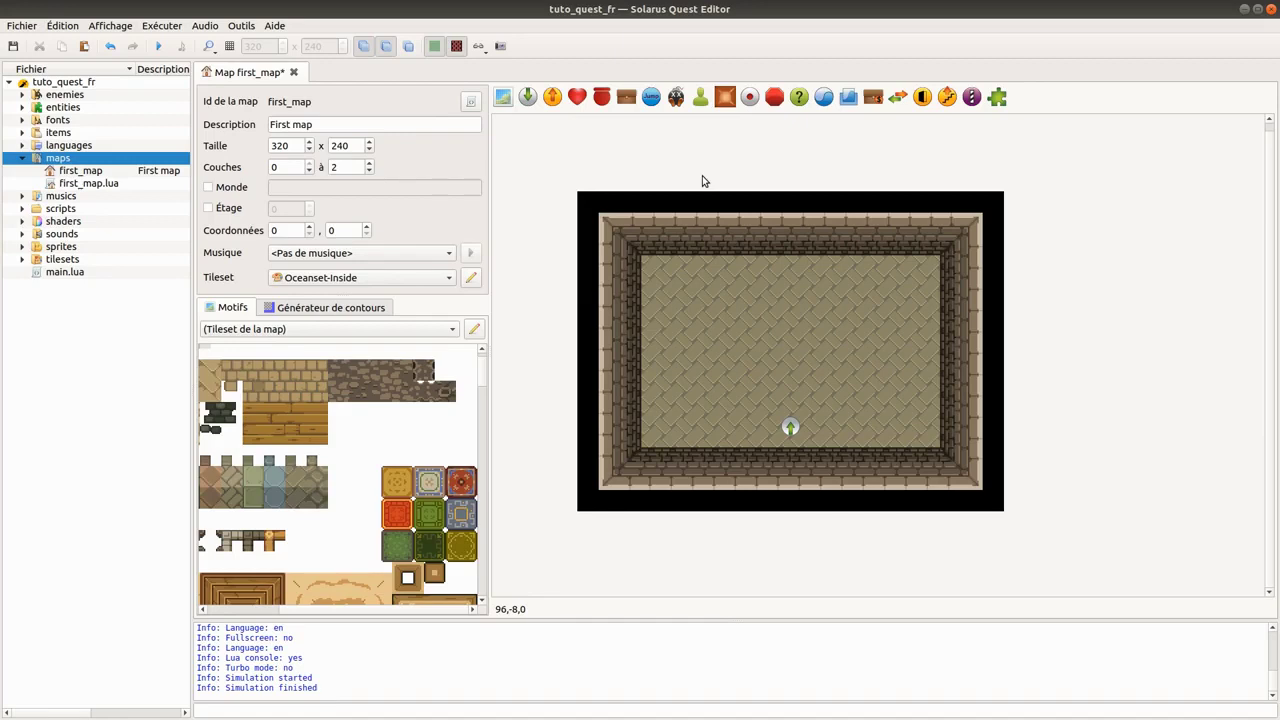
mouse_move(790, 427)
left_mouse_down()
mouse_move(772, 407)
mouse_move(791, 428)
left_mouse_up()
Resize first_map to 640 x 480
mouse_move(288, 106)
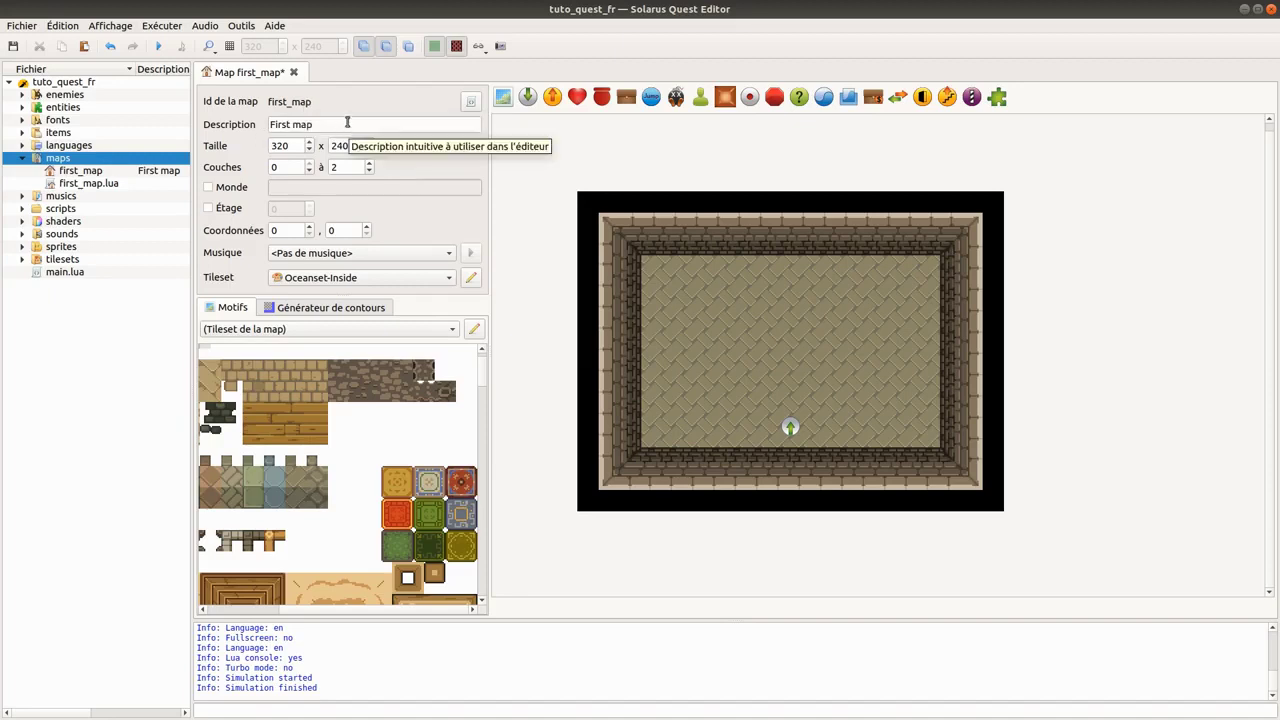
triple_click(376, 126)
left_click(333, 118)
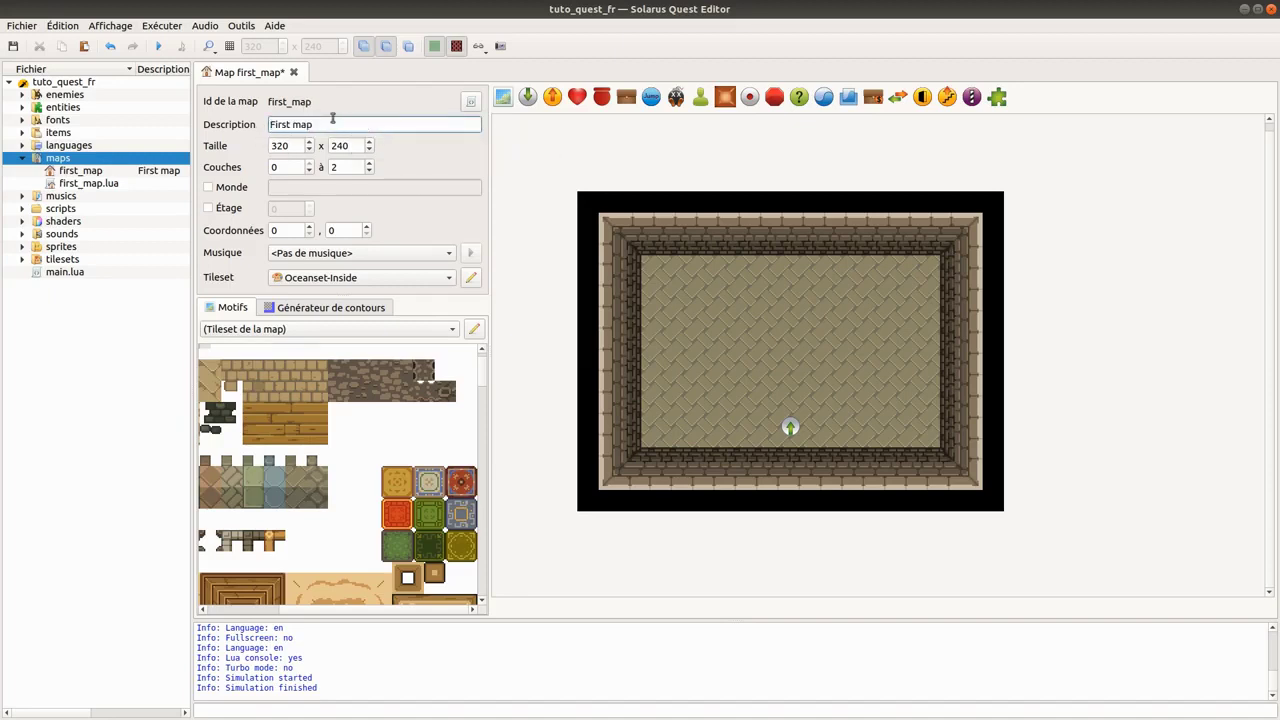
double_click(279, 146)
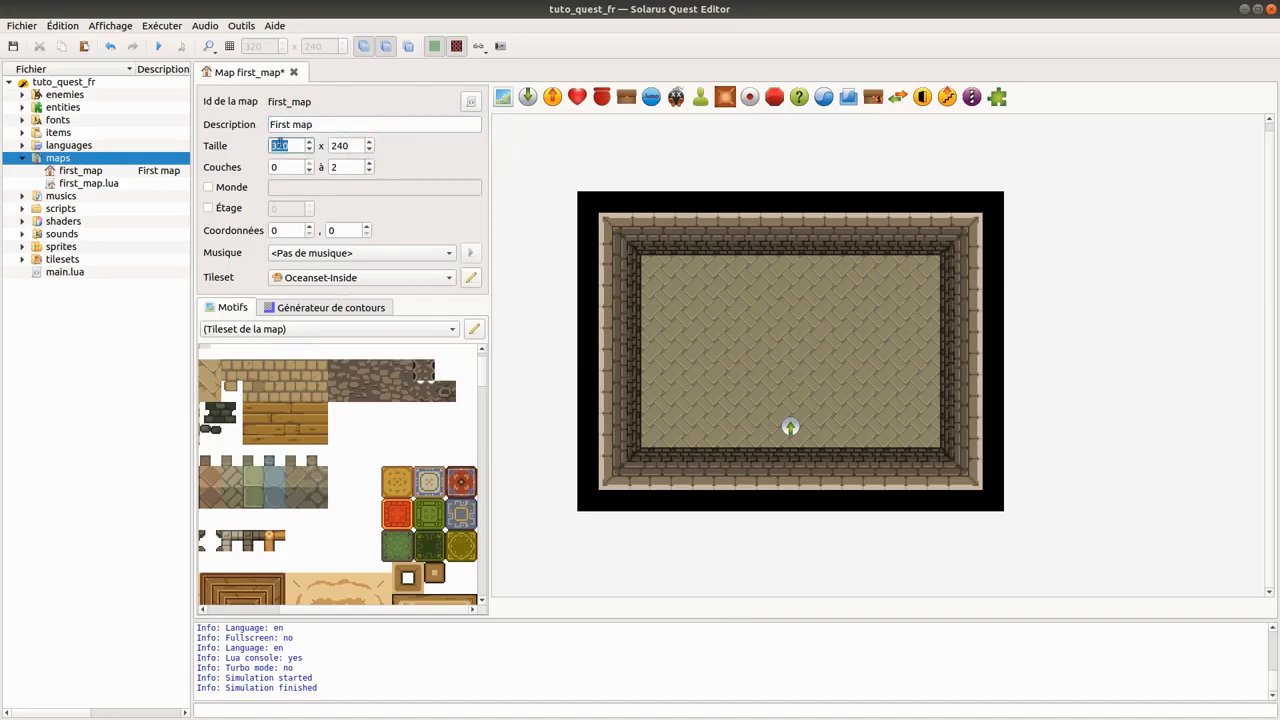
type("640")
left_click(346, 147)
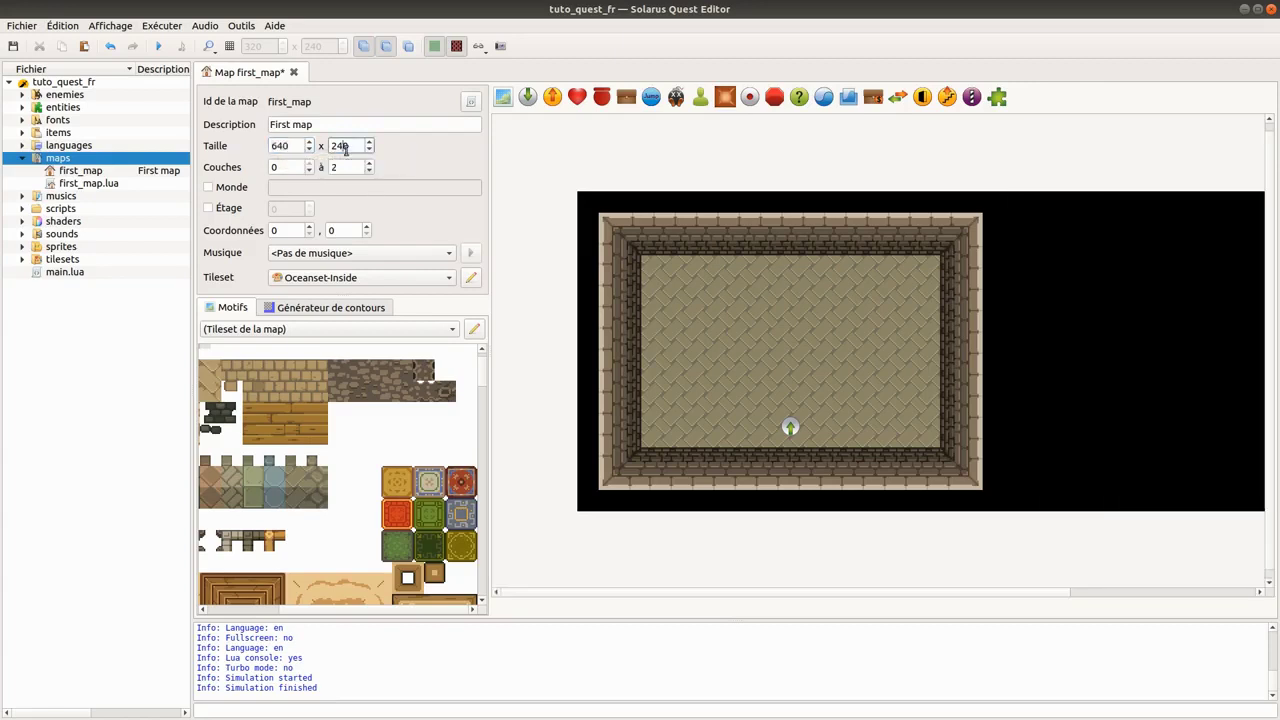
double_click(346, 146)
type("48")
type("0")
left_click(274, 147)
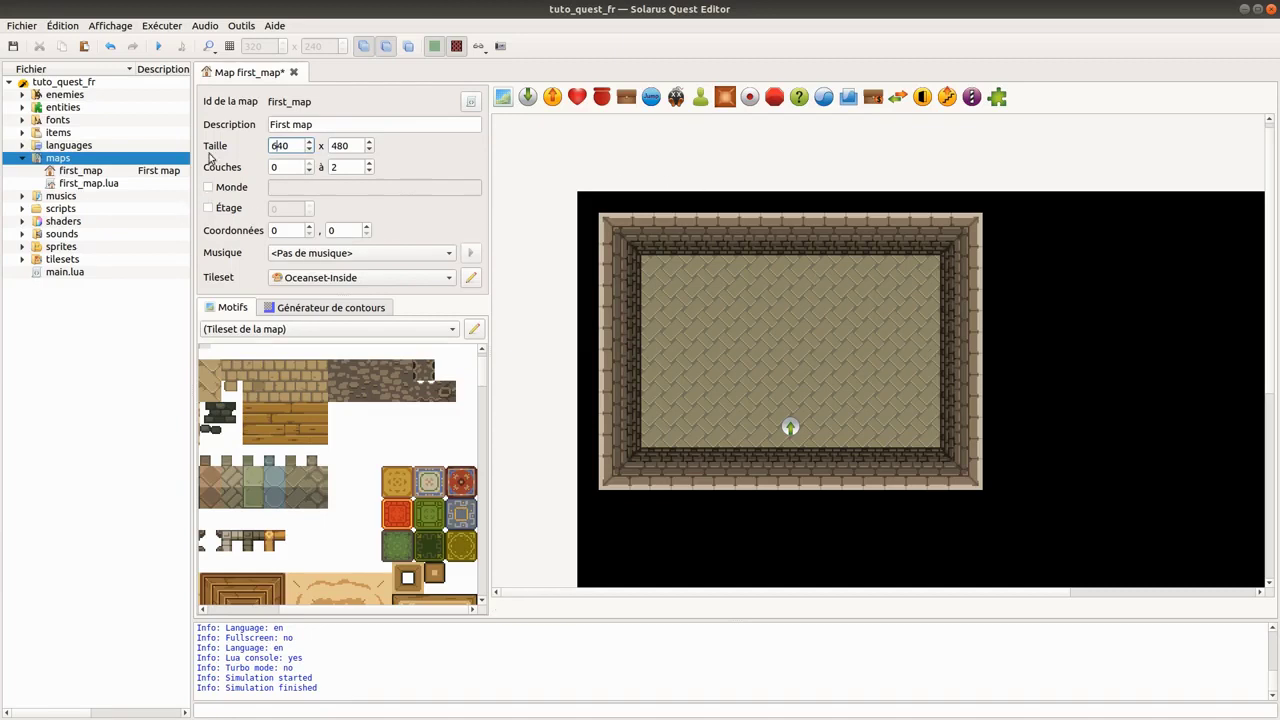
Set the map music to Cave, keep the Oceanset-Inside tileset, and save
left_click(356, 256)
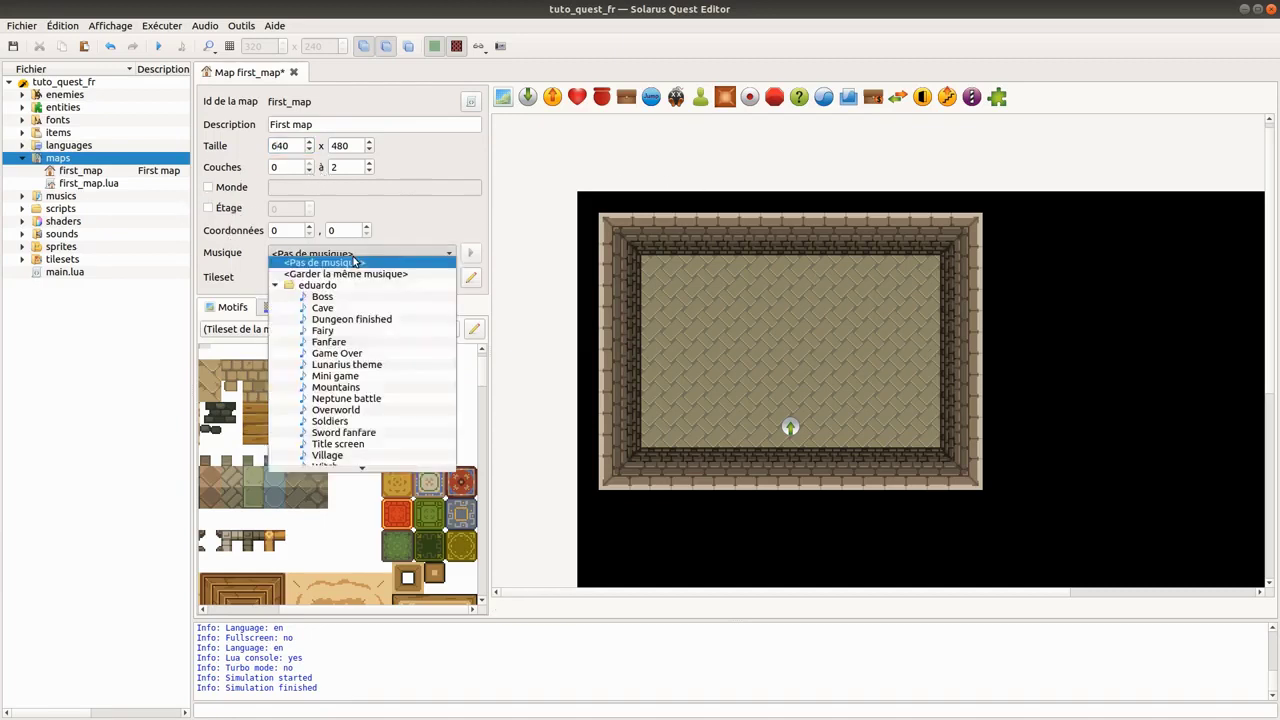
left_click(338, 309)
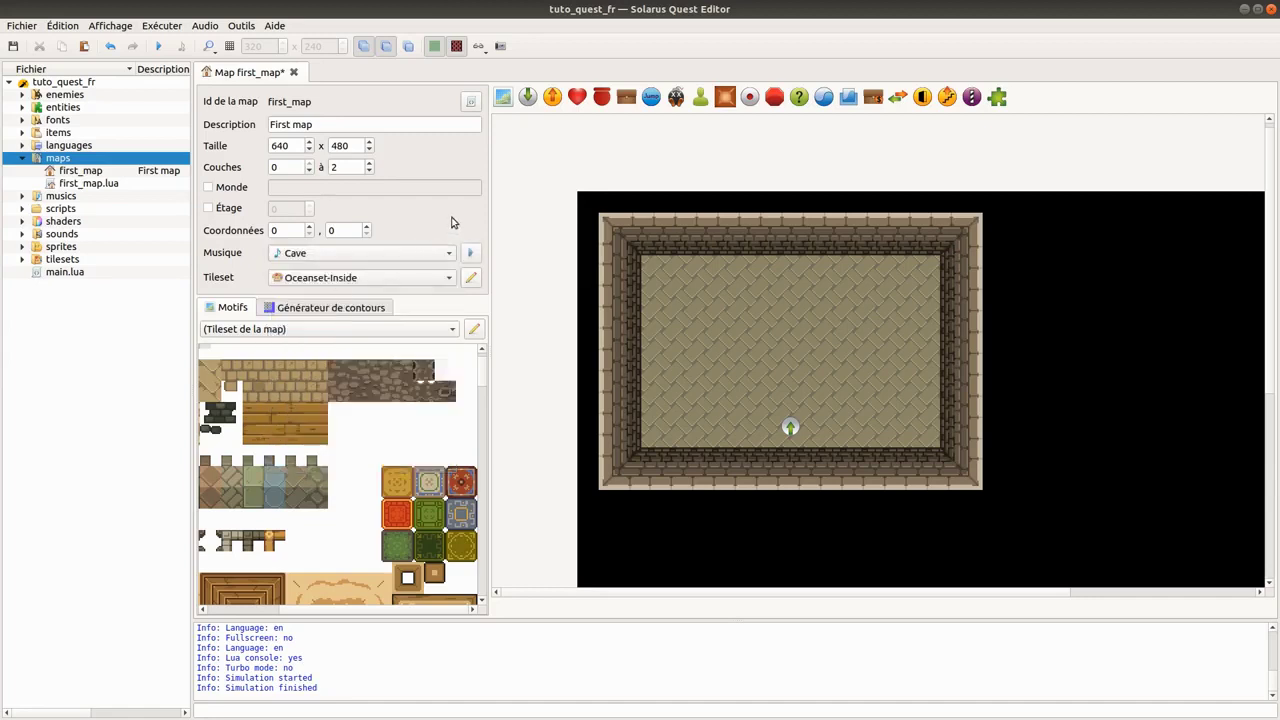
left_click(363, 281)
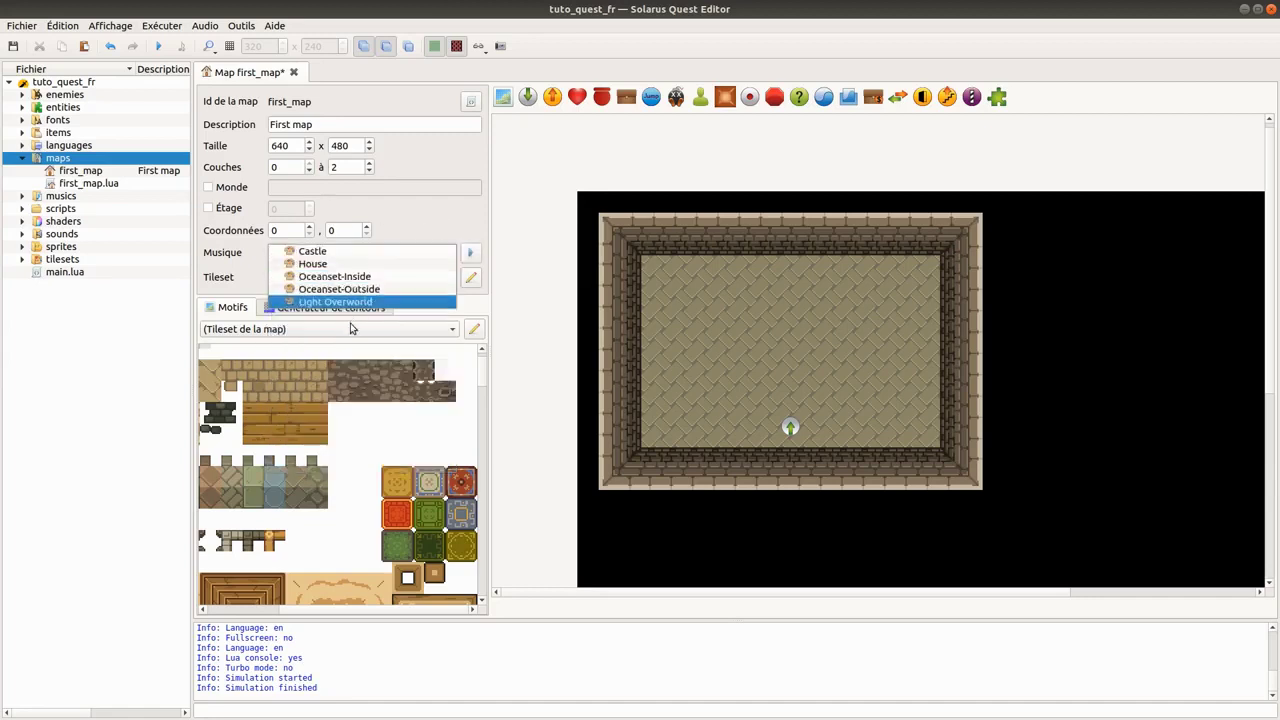
left_click(250, 281)
key("ctrl+s")
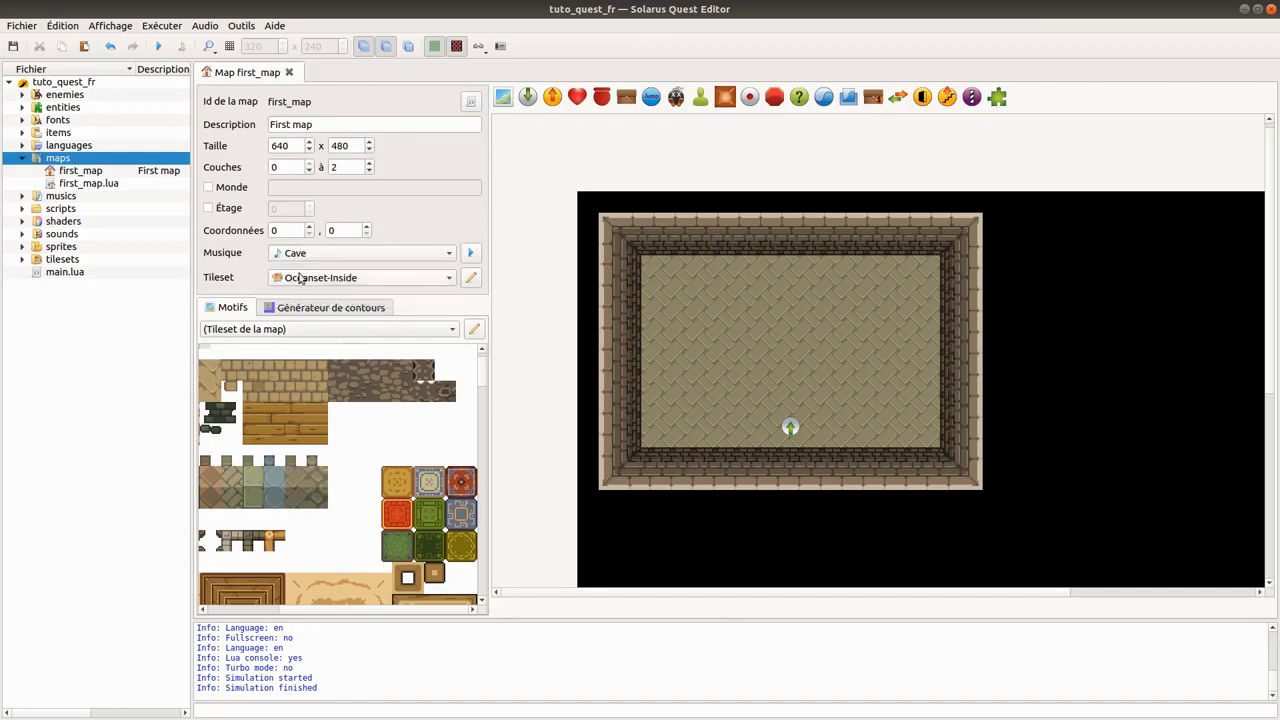
scroll(411, 481, "down", 3)
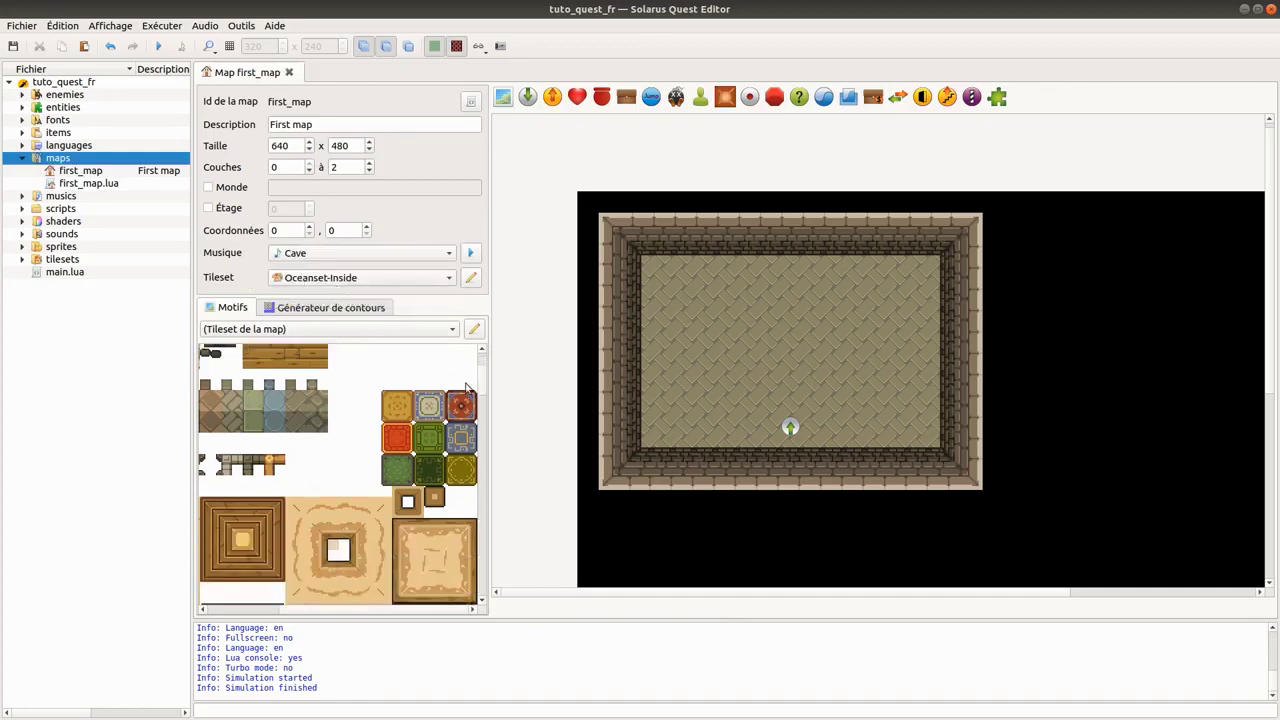
scroll(300, 527, "down", 3)
scroll(297, 440, "down", 5)
scroll(297, 440, "down", 3)
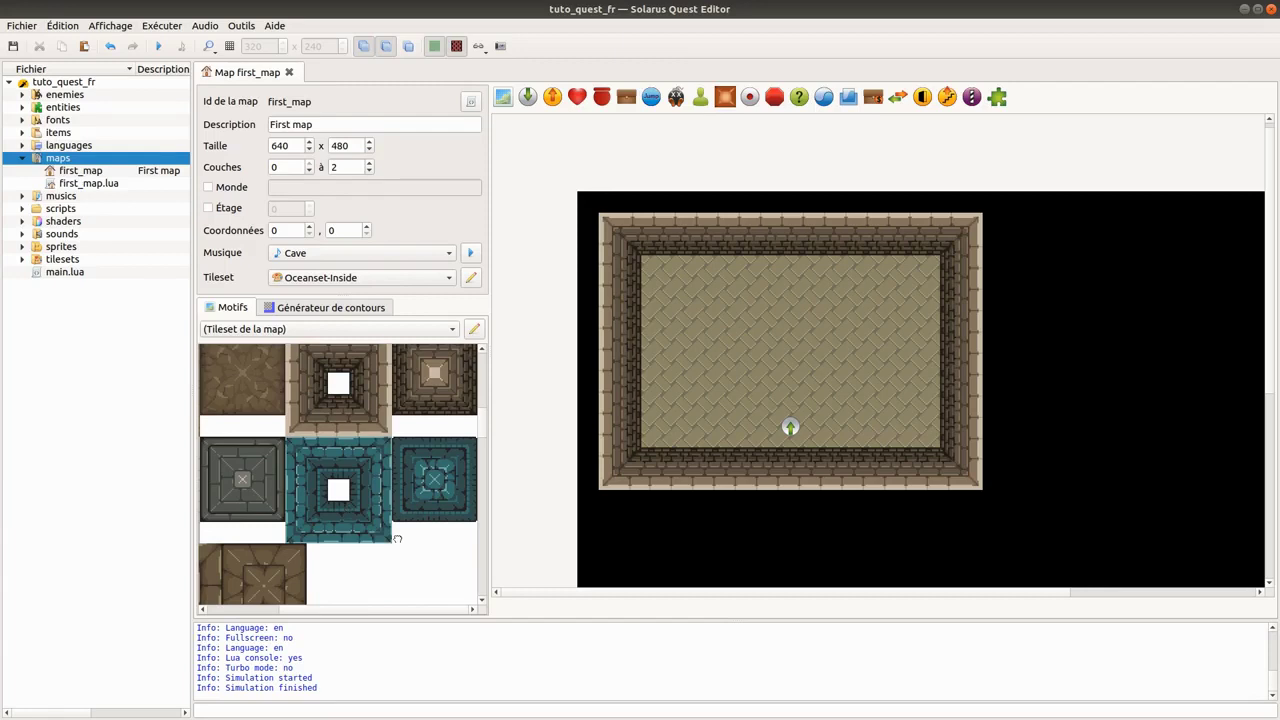
scroll(309, 414, "down", 3)
scroll(318, 520, "down", 3)
scroll(316, 522, "down", 3)
scroll(314, 523, "up", 5)
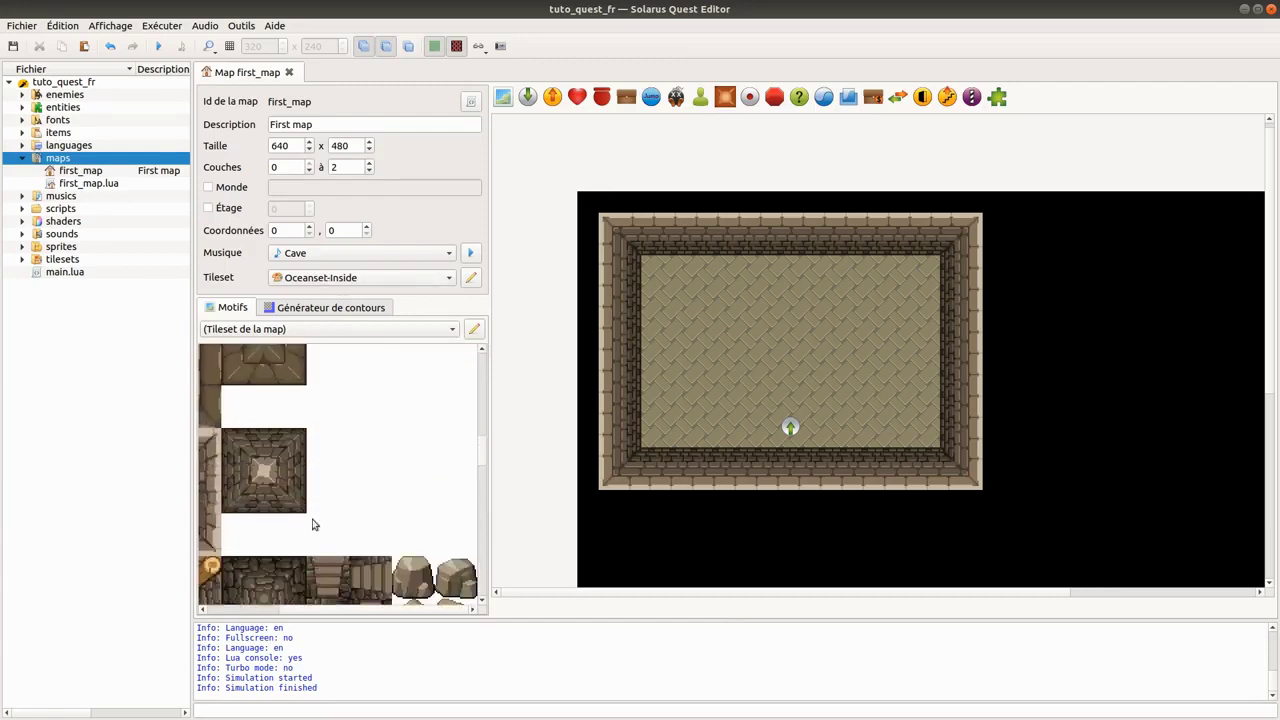
scroll(310, 515, "up", 3)
scroll(335, 415, "down", 1, "ctrl")
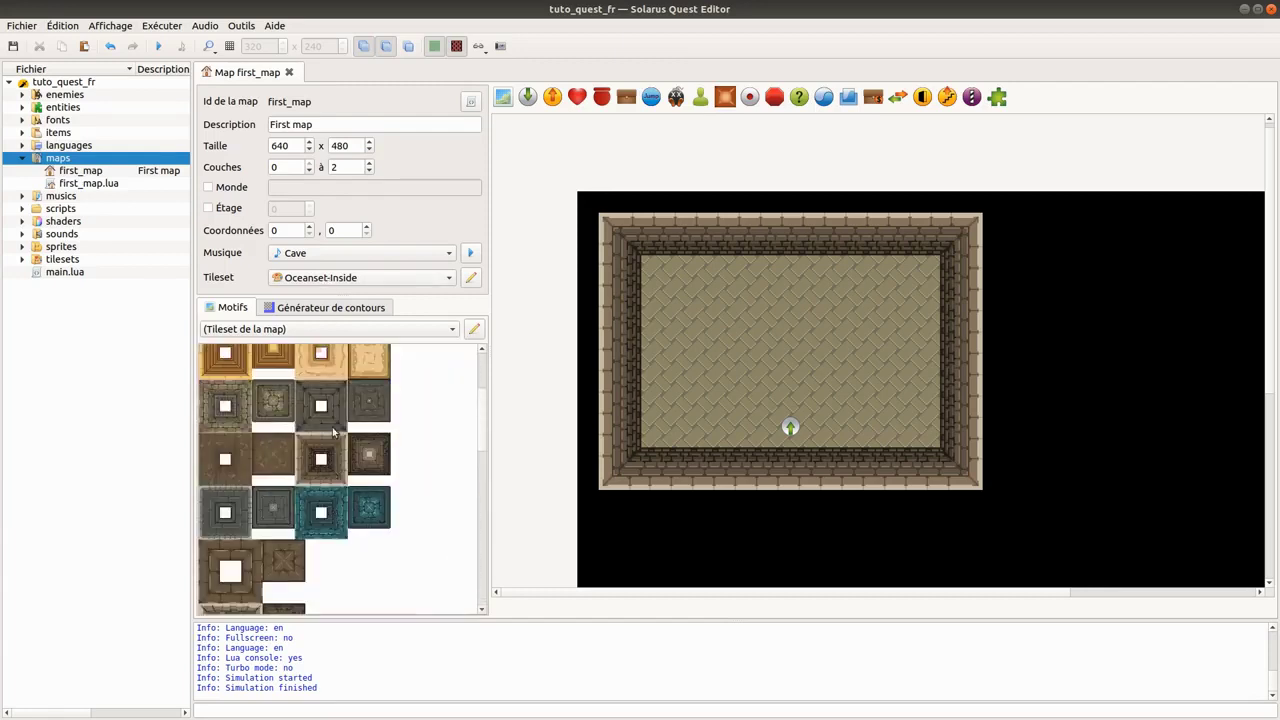
scroll(348, 380, "up", 5)
scroll(837, 540, "down", 2)
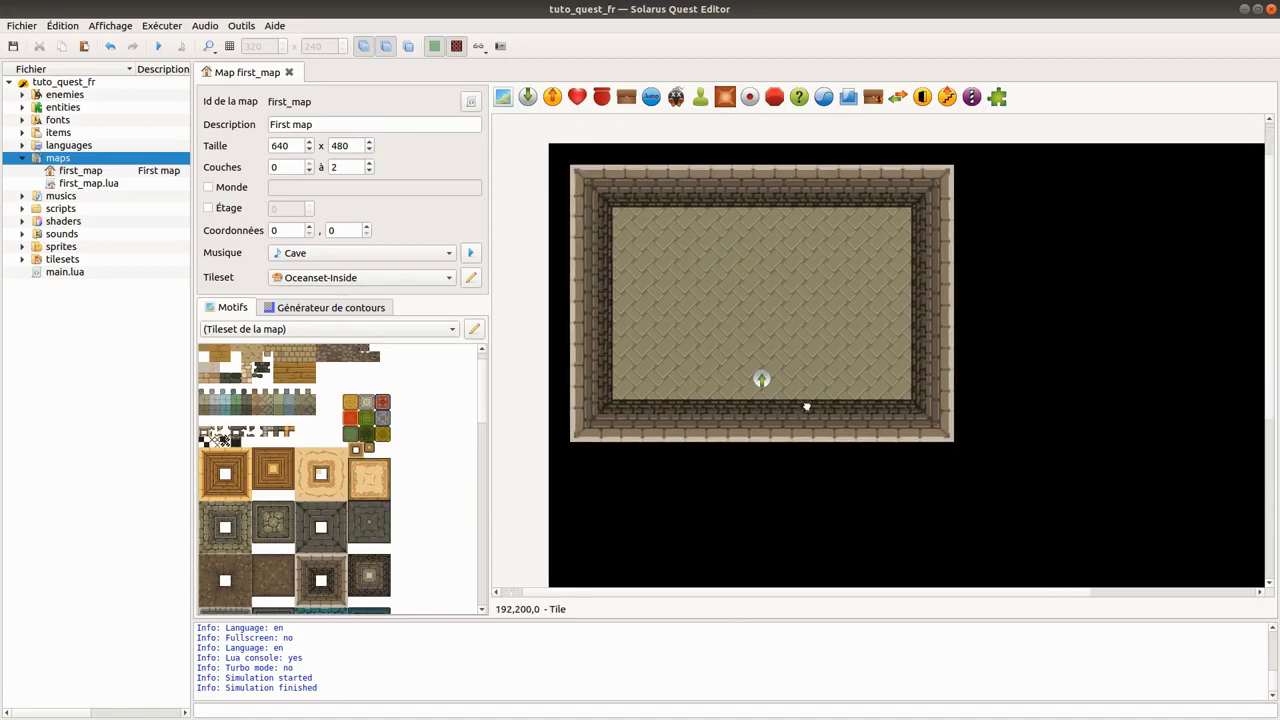
scroll(806, 403, "right", 2)
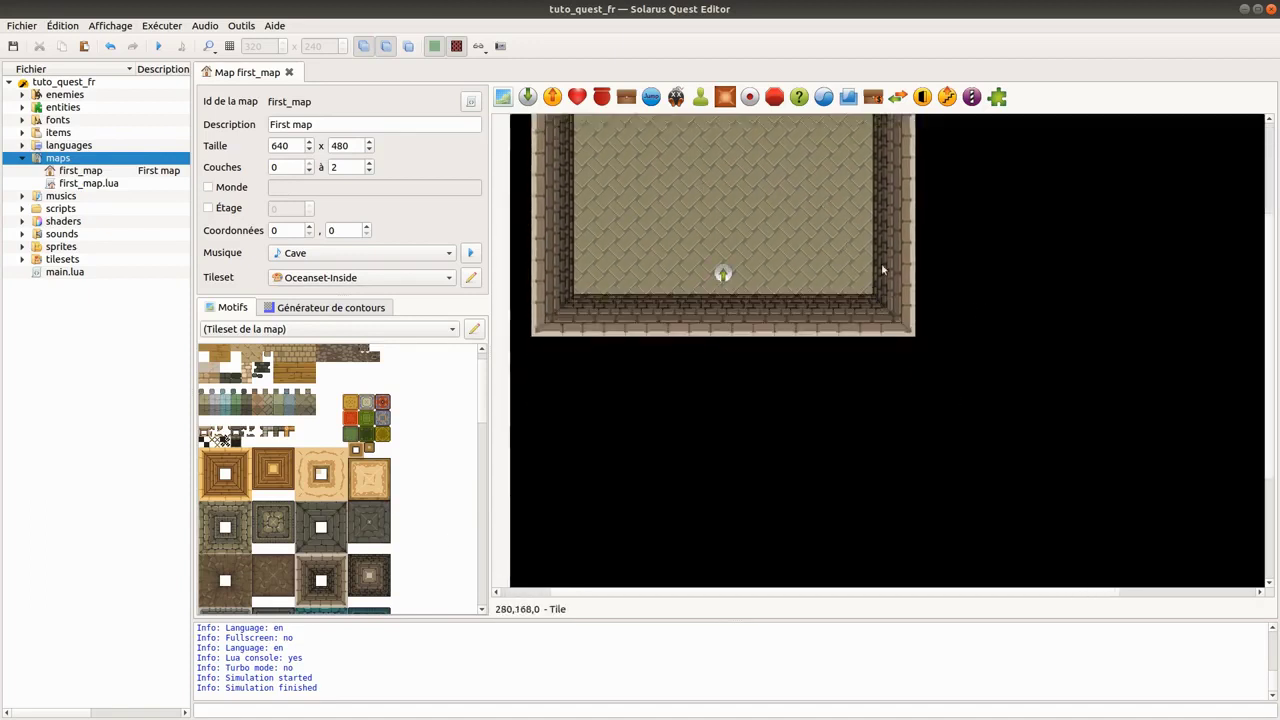
scroll(619, 260, "up", 3)
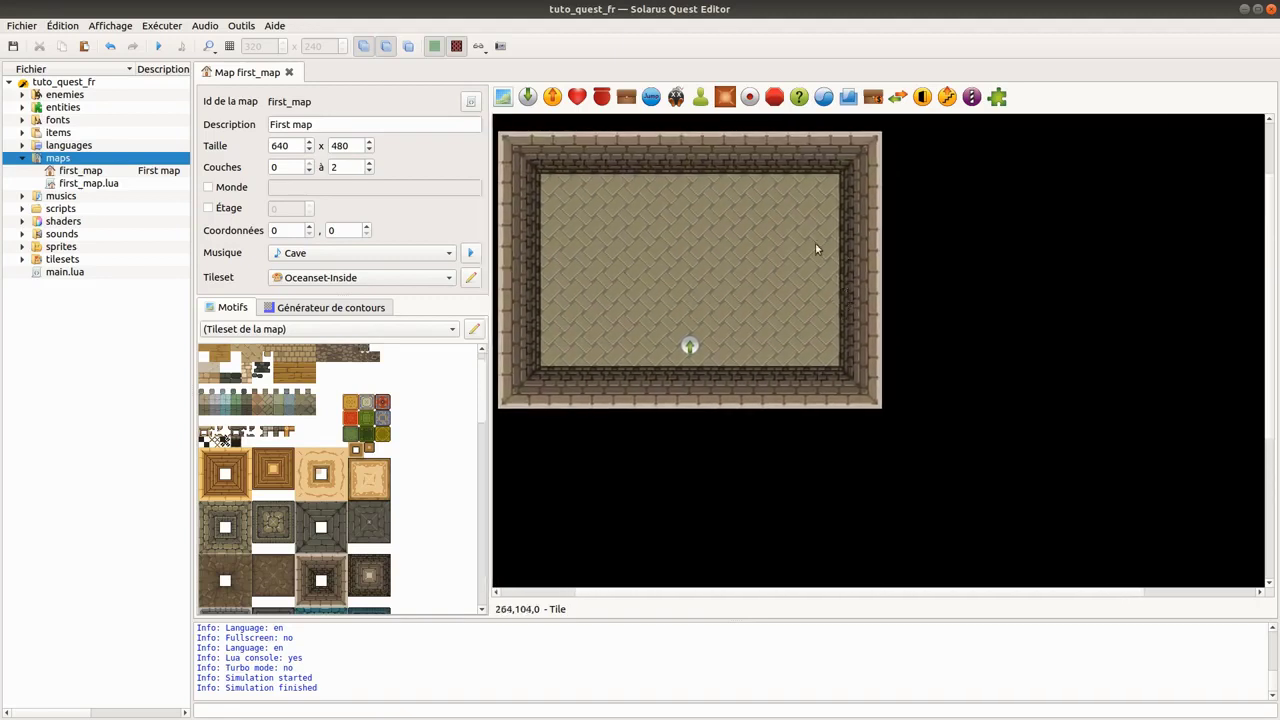
scroll(797, 244, "up", 2, "ctrl")
scroll(963, 323, "down", 2, "ctrl")
mouse_move(963, 323)
middle_mouse_down()
mouse_move(871, 260)
mouse_move(790, 176)
middle_mouse_up()
scroll(443, 437, "down", 2)
scroll(443, 437, "down", 2)
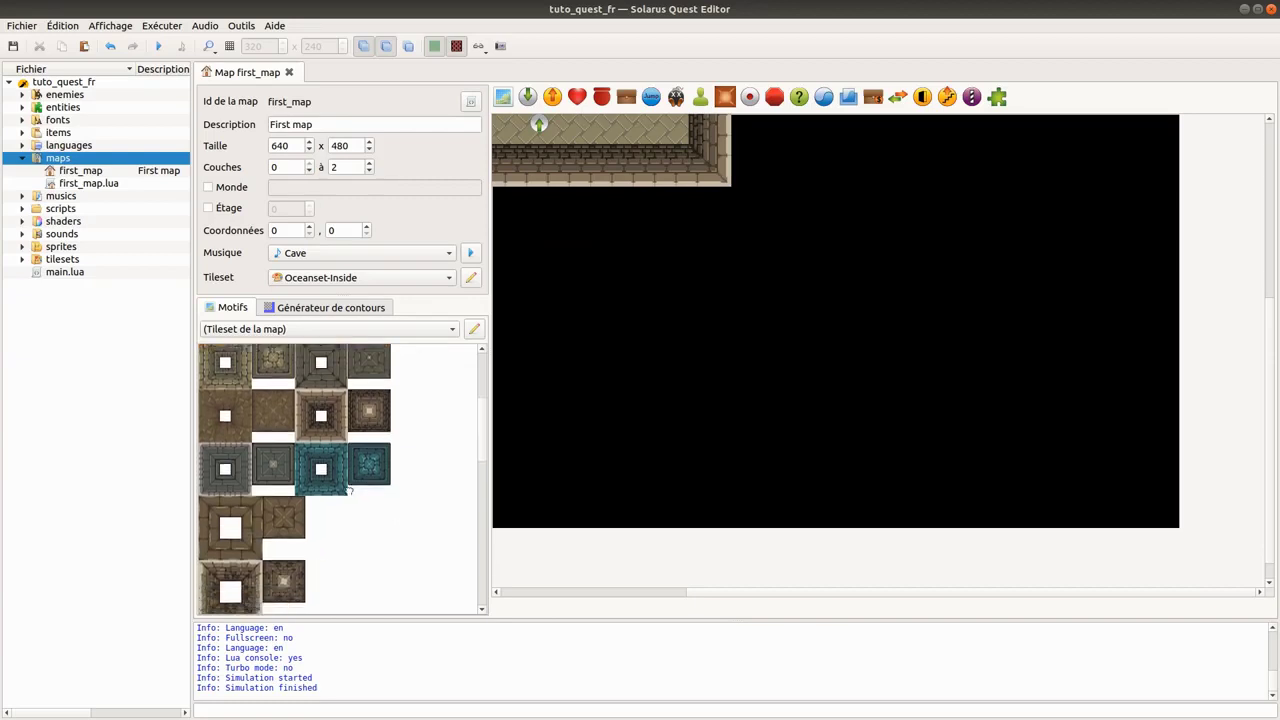
scroll(392, 452, "down", 2)
scroll(392, 452, "down", 1)
scroll(392, 452, "down", 1)
scroll(371, 447, "down", 1)
scroll(371, 447, "down", 1)
scroll(342, 555, "down", 2)
scroll(349, 388, "down", 1)
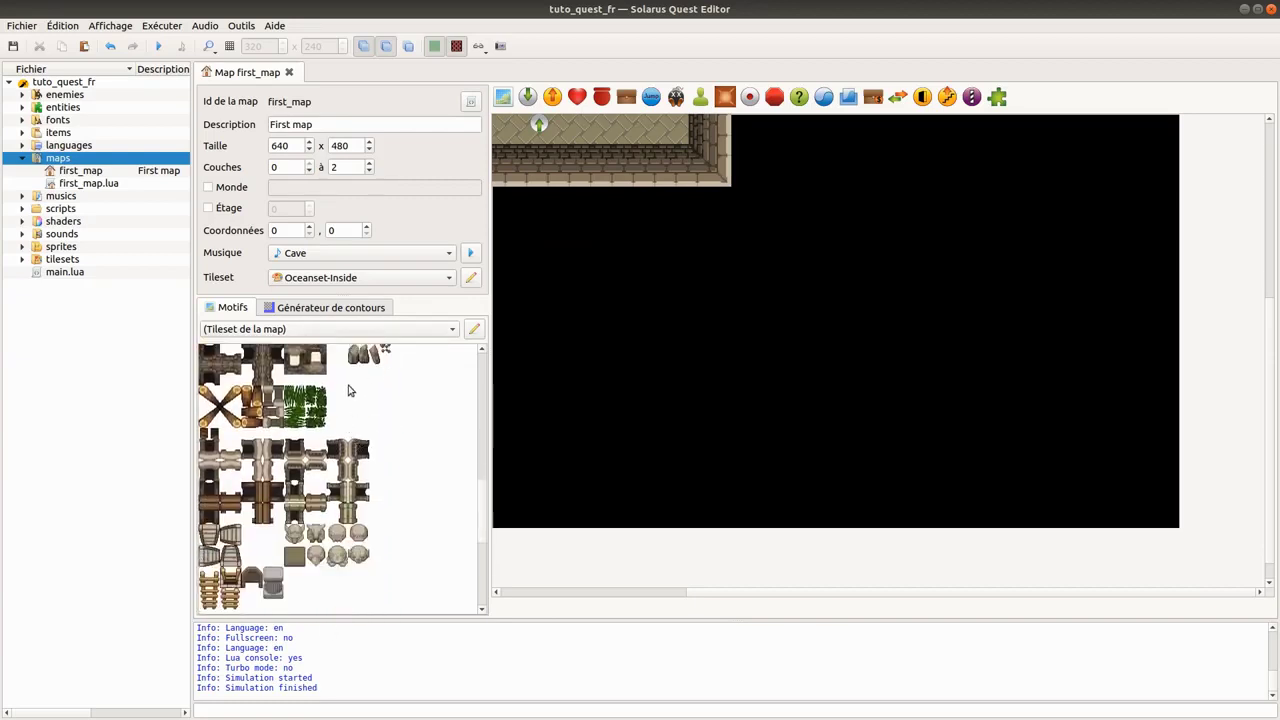
left_click_drag(479, 520, 484, 405)
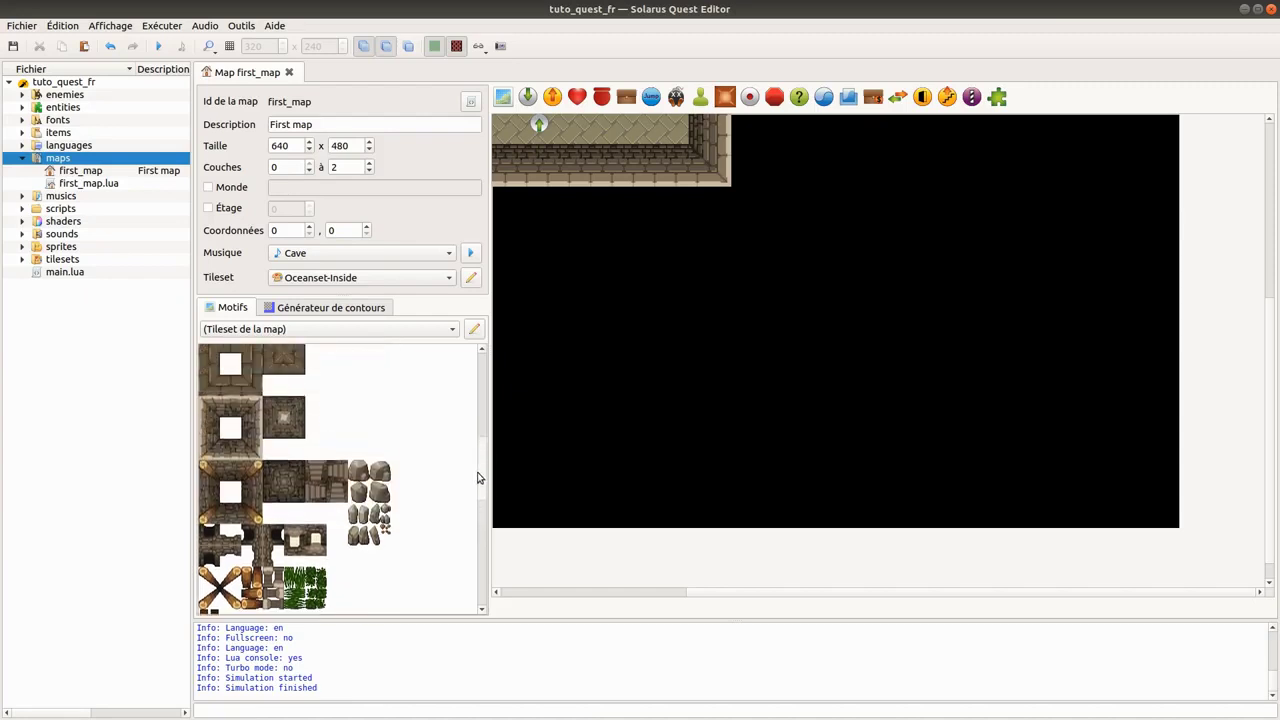
scroll(856, 350, "up", 1, "ctrl")
middle_click_drag(856, 350, 1006, 560)
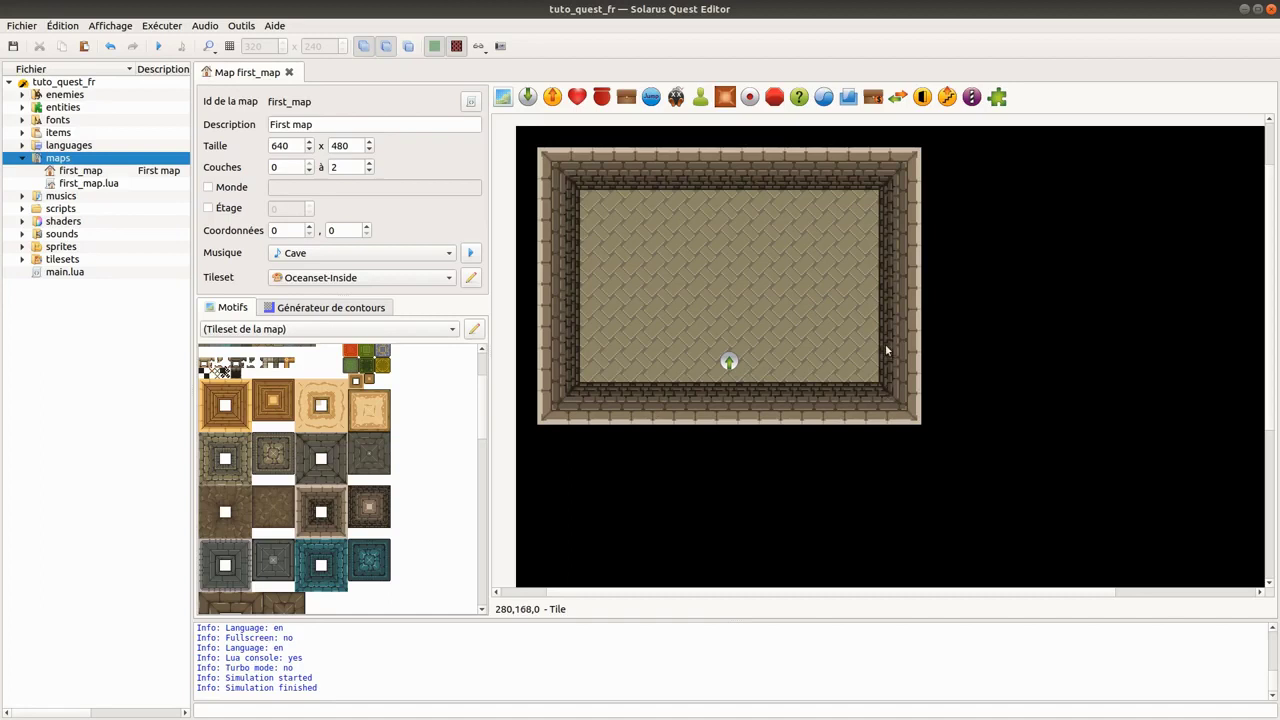
scroll(883, 340, "down", 2, "ctrl")
scroll(876, 332, "down", 1, "ctrl")
scroll(645, 214, "up", 2, "ctrl")
scroll(724, 280, "up", 1, "ctrl")
scroll(725, 274, "down", 1, "ctrl")
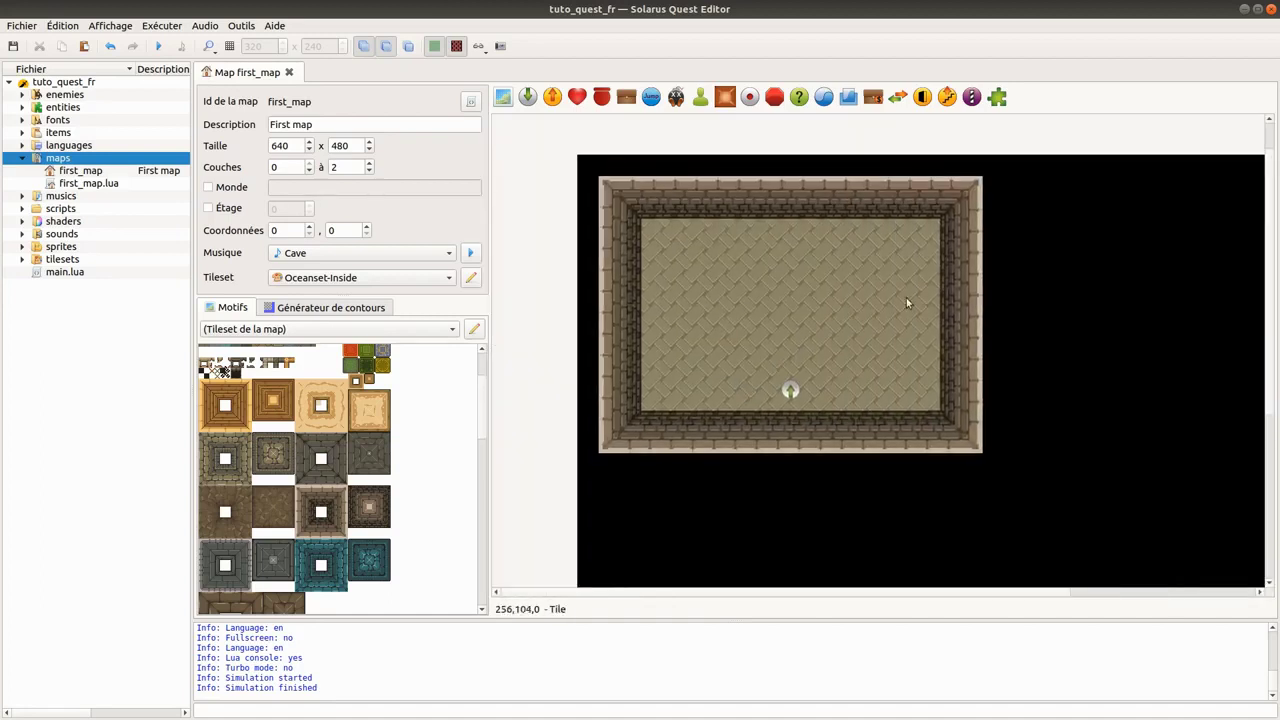
scroll(372, 485, "up", 2, "ctrl")
scroll(377, 461, "down", 3, "ctrl")
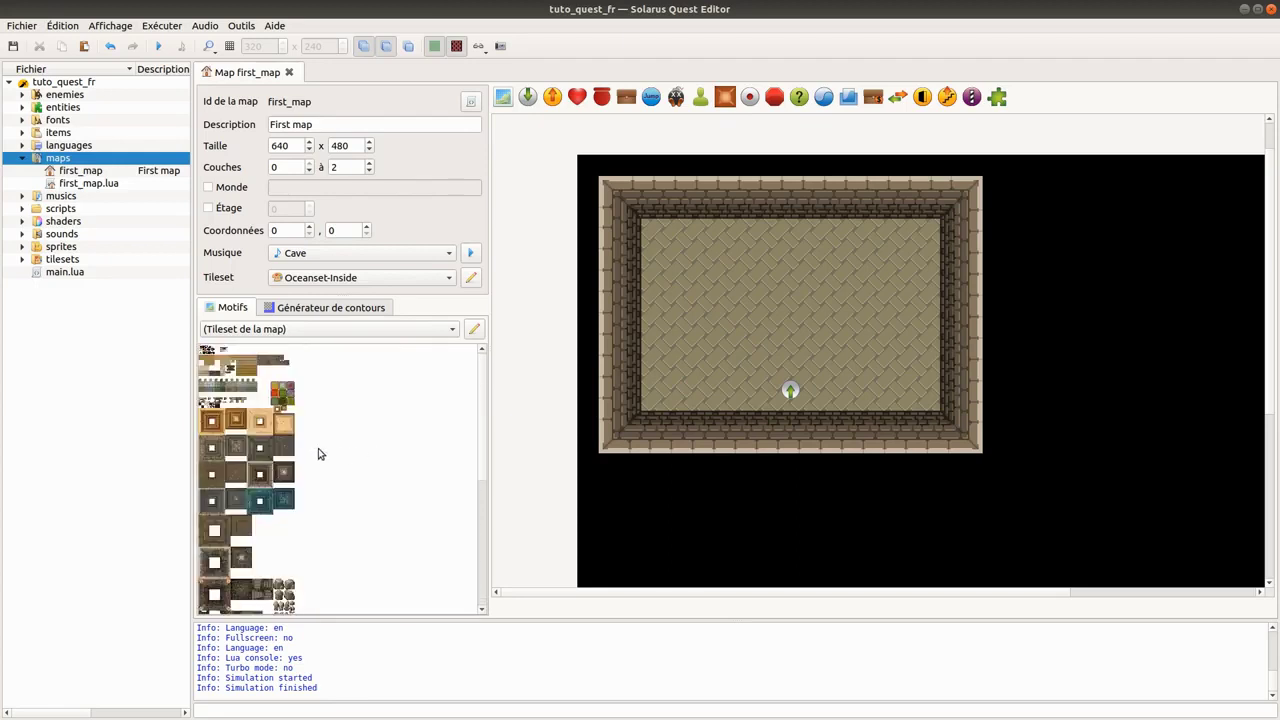
scroll(318, 454, "up", 1, "ctrl")
scroll(320, 456, "up", 2, "ctrl")
scroll(320, 456, "up", 1, "ctrl")
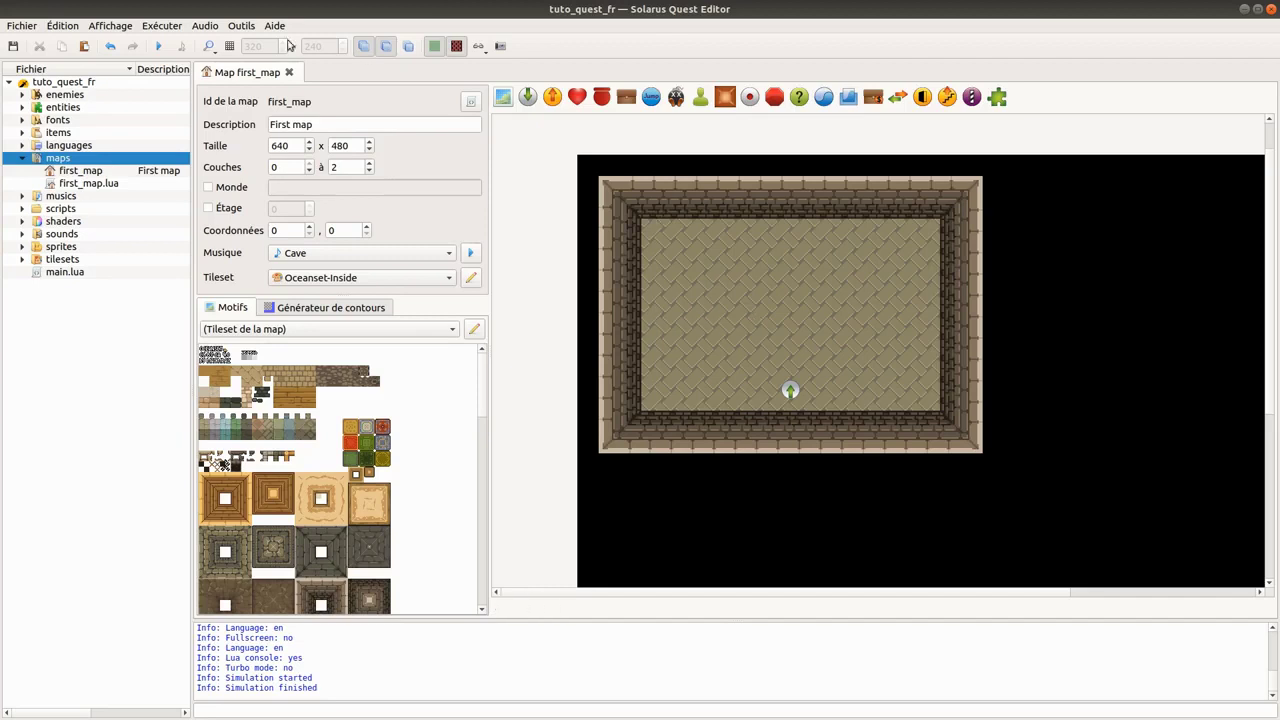
left_click(208, 47)
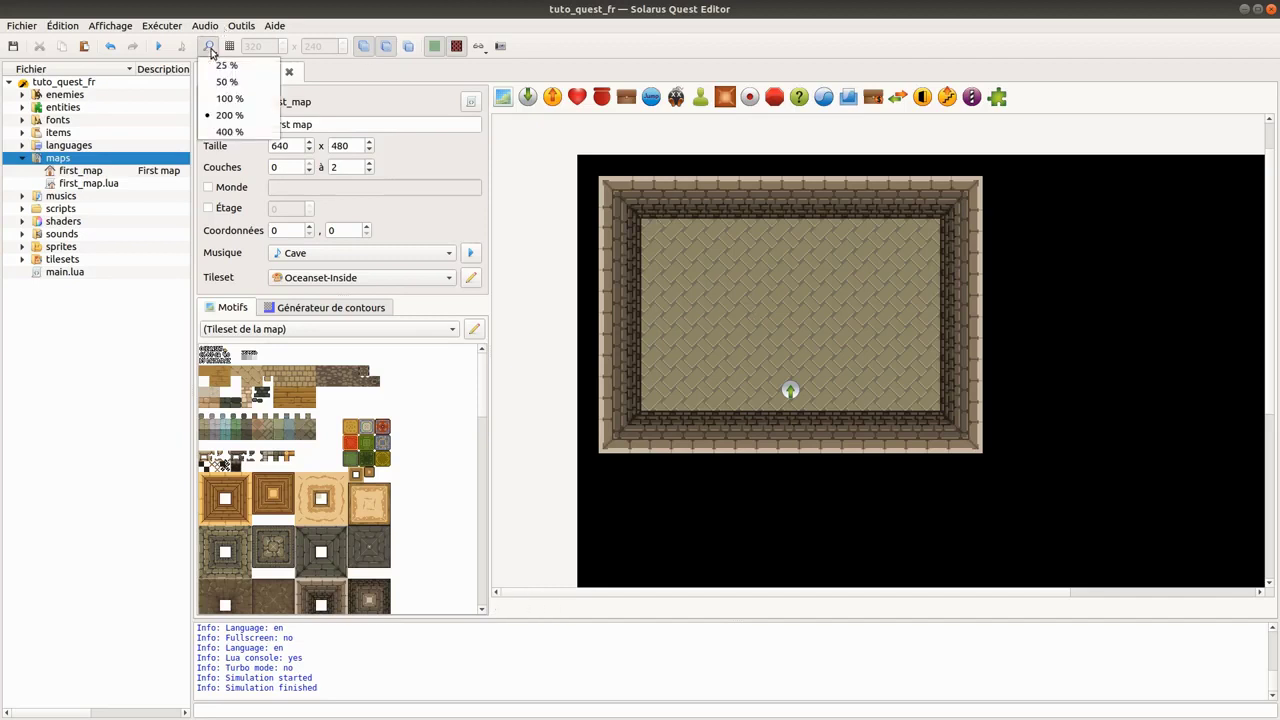
left_click(577, 290)
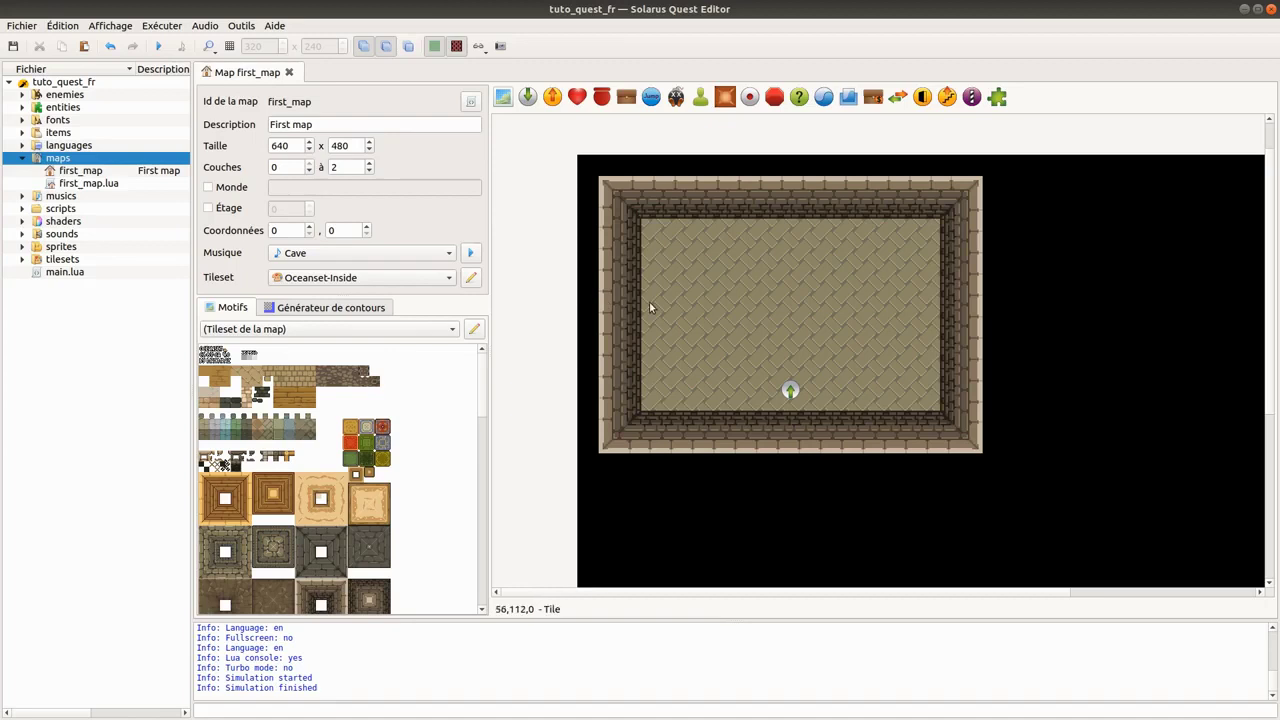
scroll(789, 302, "down", 2)
scroll(860, 320, "right", 2)
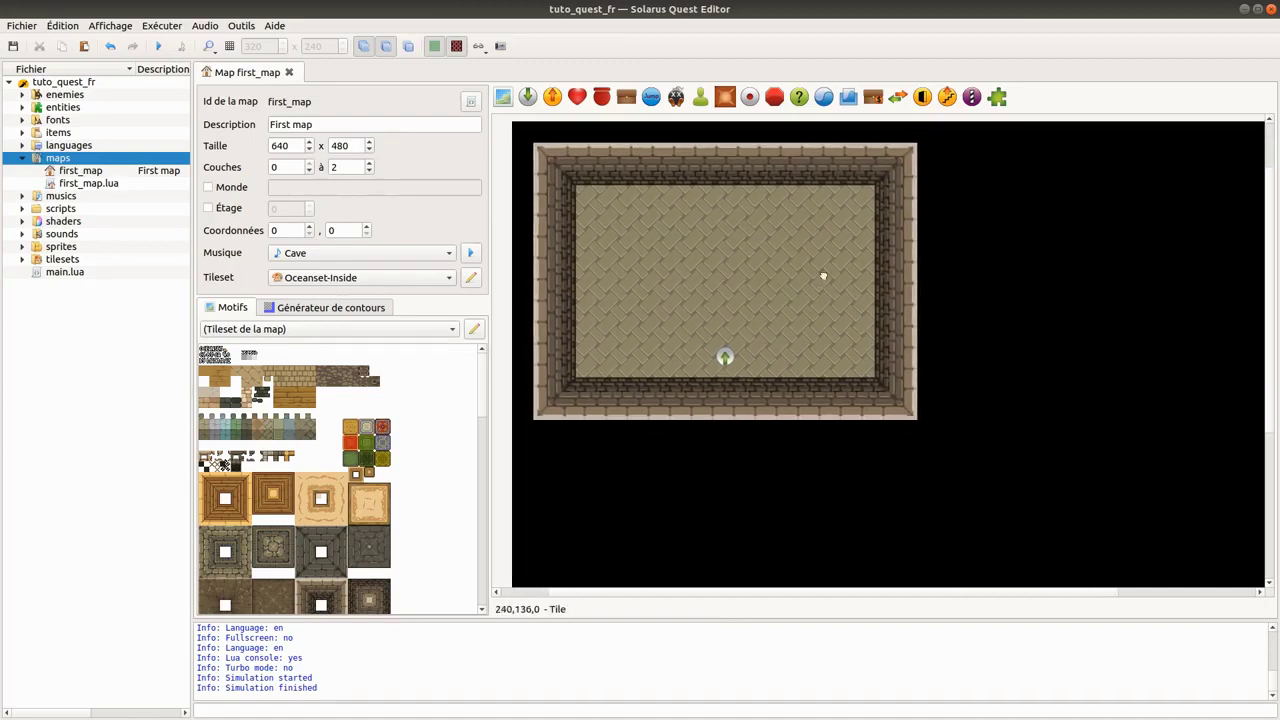
scroll(860, 330, "down", 1)
scroll(700, 290, "right", 2)
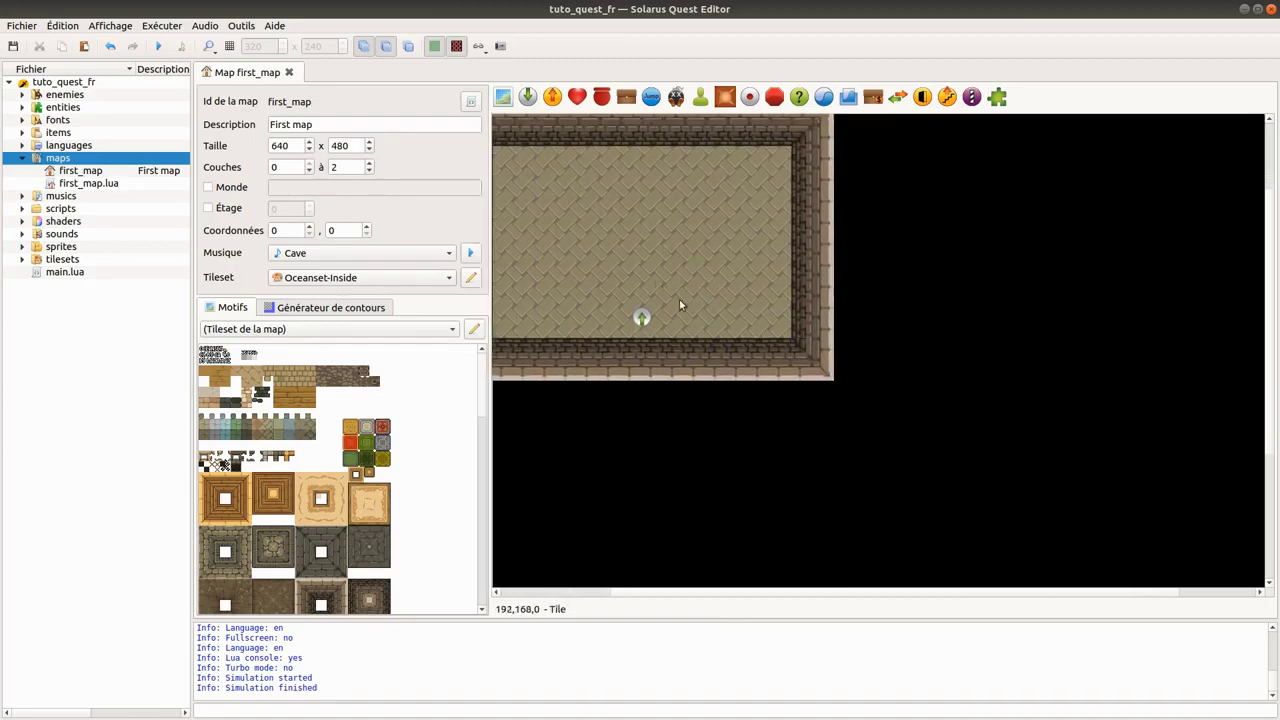
scroll(609, 283, "right", 2)
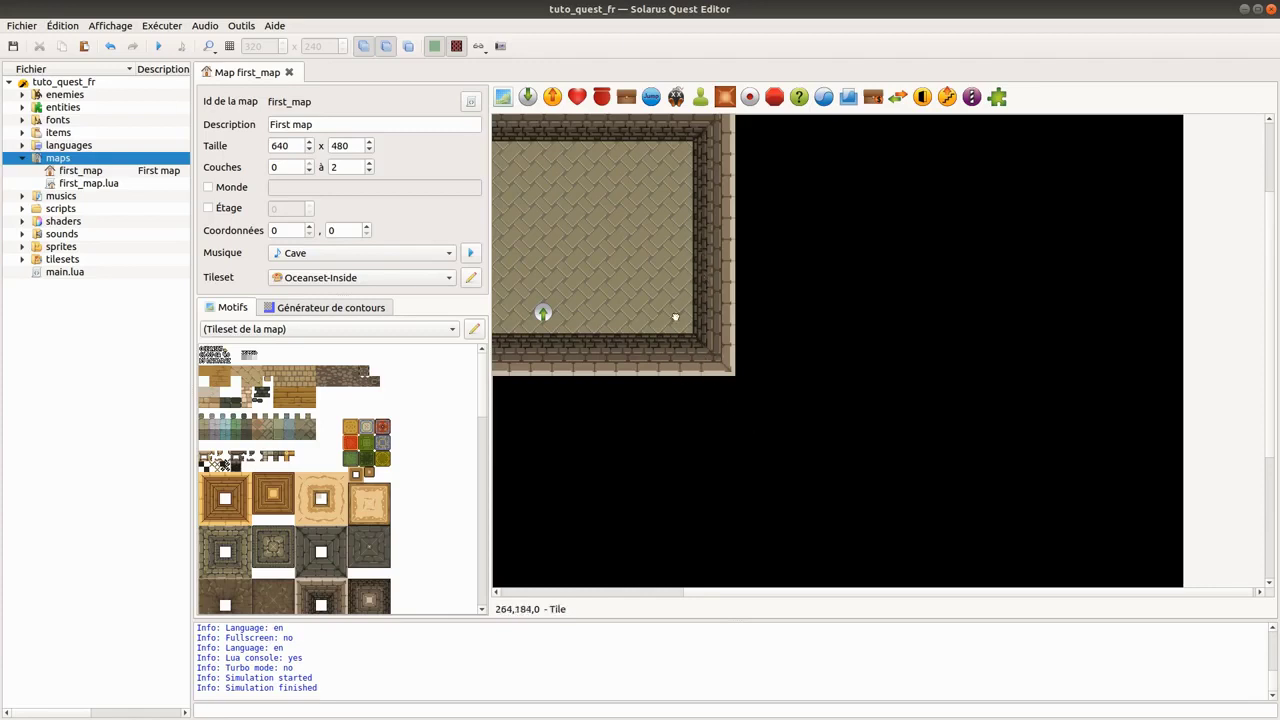
scroll(678, 317, "up", 2)
scroll(699, 316, "left", 2)
scroll(800, 330, "left", 2)
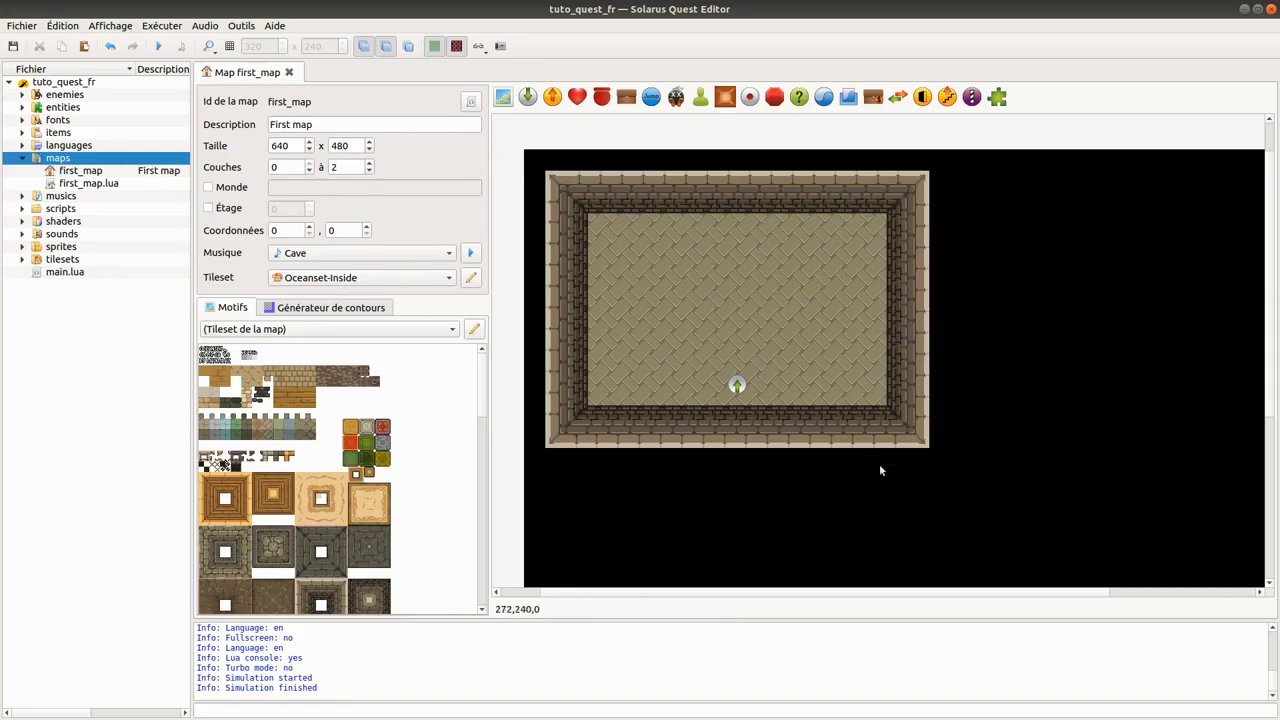
scroll(938, 435, "down", 1, "ctrl")
scroll(1000, 380, "up", 1, "ctrl")
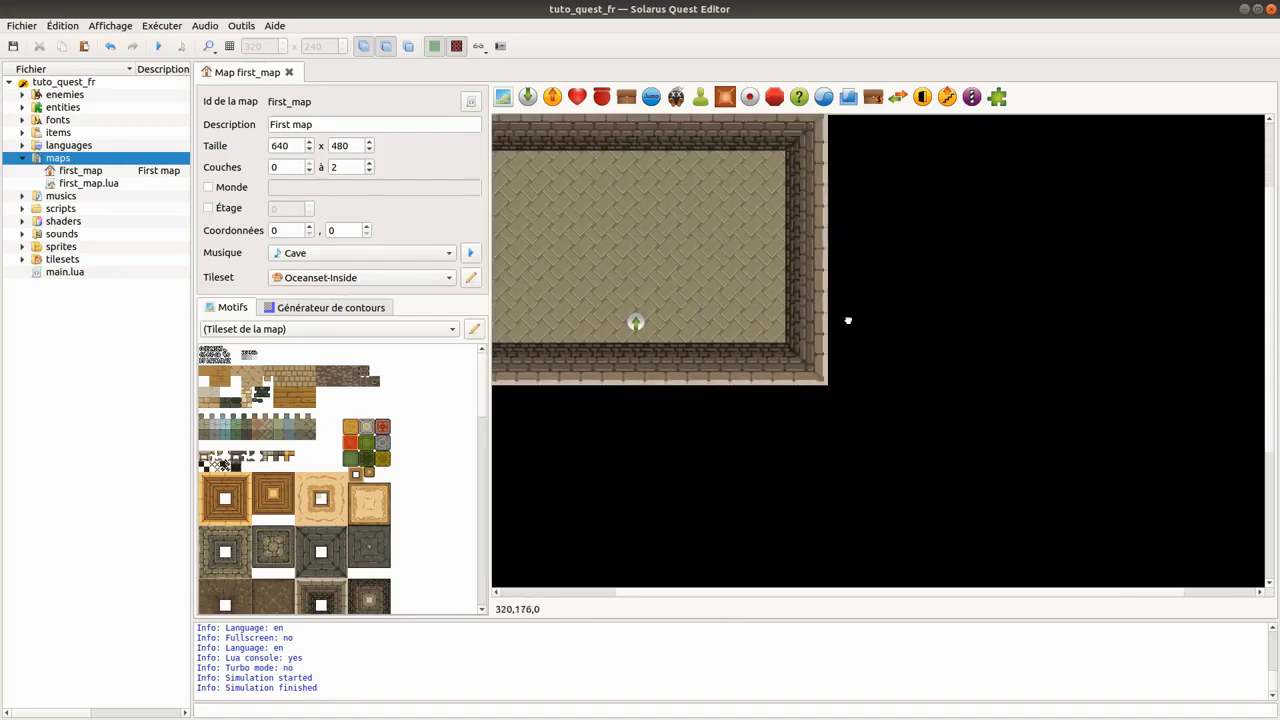
scroll(711, 265, "up", 1, "ctrl")
scroll(711, 265, "down", 1, "ctrl")
scroll(711, 265, "down", 1, "ctrl")
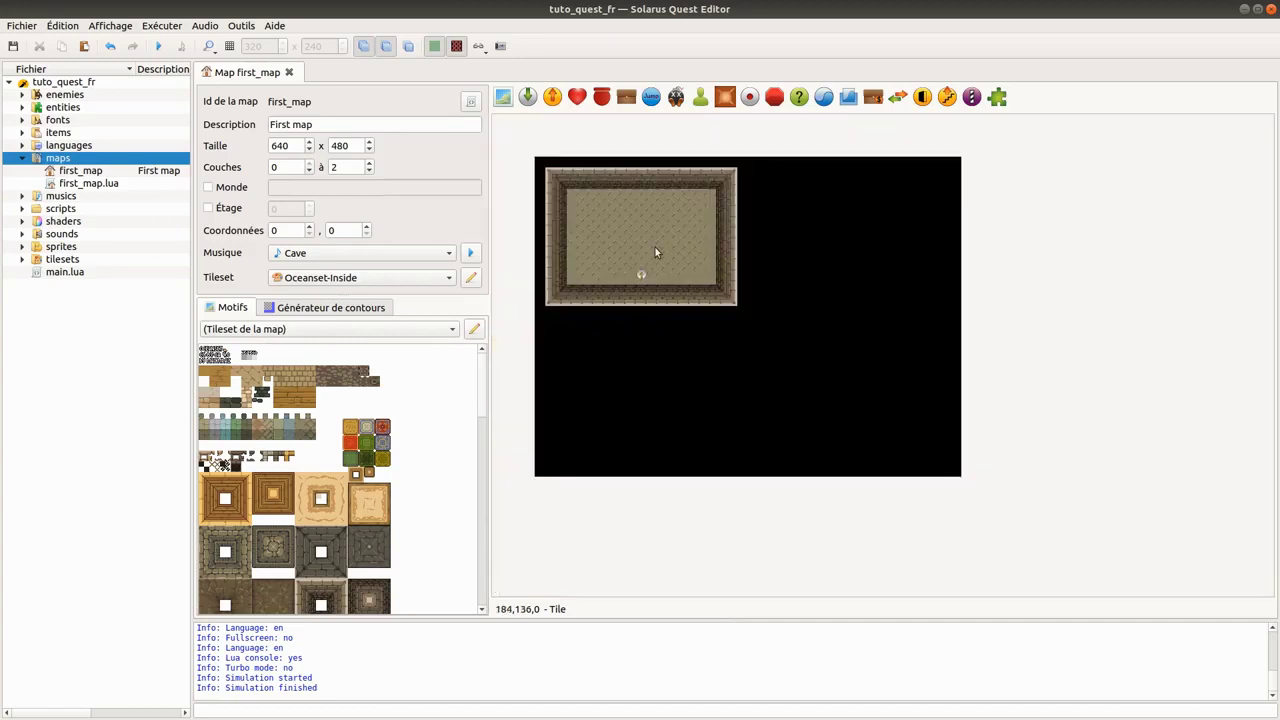
scroll(650, 248, "up", 3, "ctrl")
scroll(700, 300, "down", 1, "ctrl")
scroll(760, 212, "down", 1, "ctrl")
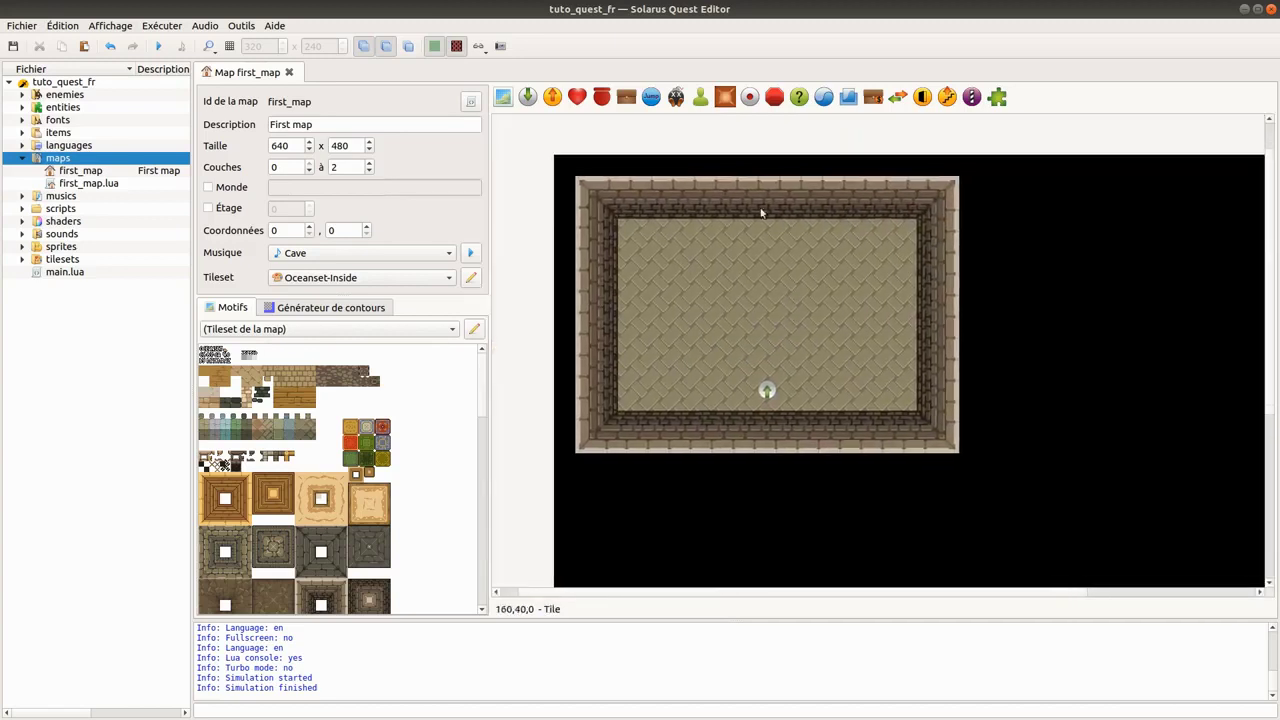
Inspect each of the room's wall, corner and floor pieces, then clear the selection
left_click(594, 290)
left_click(709, 291)
left_click(777, 205)
left_click(950, 295)
left_click(950, 427)
left_click(832, 438)
left_click(604, 430)
left_click(589, 245)
left_click(610, 200)
left_click(720, 373)
left_click(541, 167)
Select the room's corners, walls and floor one by one, then clear the selection
left_click(622, 222)
left_click(710, 290, "ctrl")
left_click(767, 210, "ctrl")
left_click(947, 207, "ctrl")
left_click(949, 270, "ctrl")
left_click(950, 418, "ctrl")
left_click(770, 425, "ctrl")
left_click(600, 428, "ctrl")
left_click(598, 380, "ctrl")
left_click(521, 215)
Rubber-band select all the room's wall and floor tiles and paste a duplicate
left_click_drag(507, 131, 939, 485)
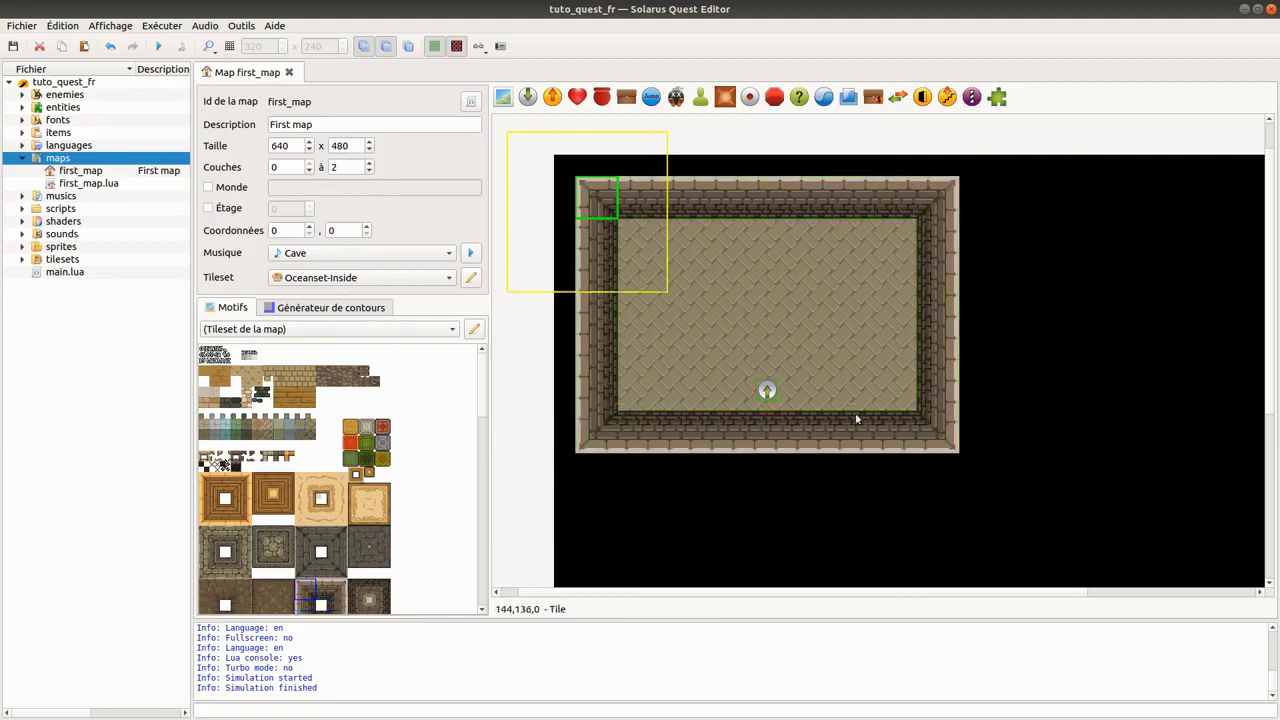
left_click_drag(939, 485, 1040, 491)
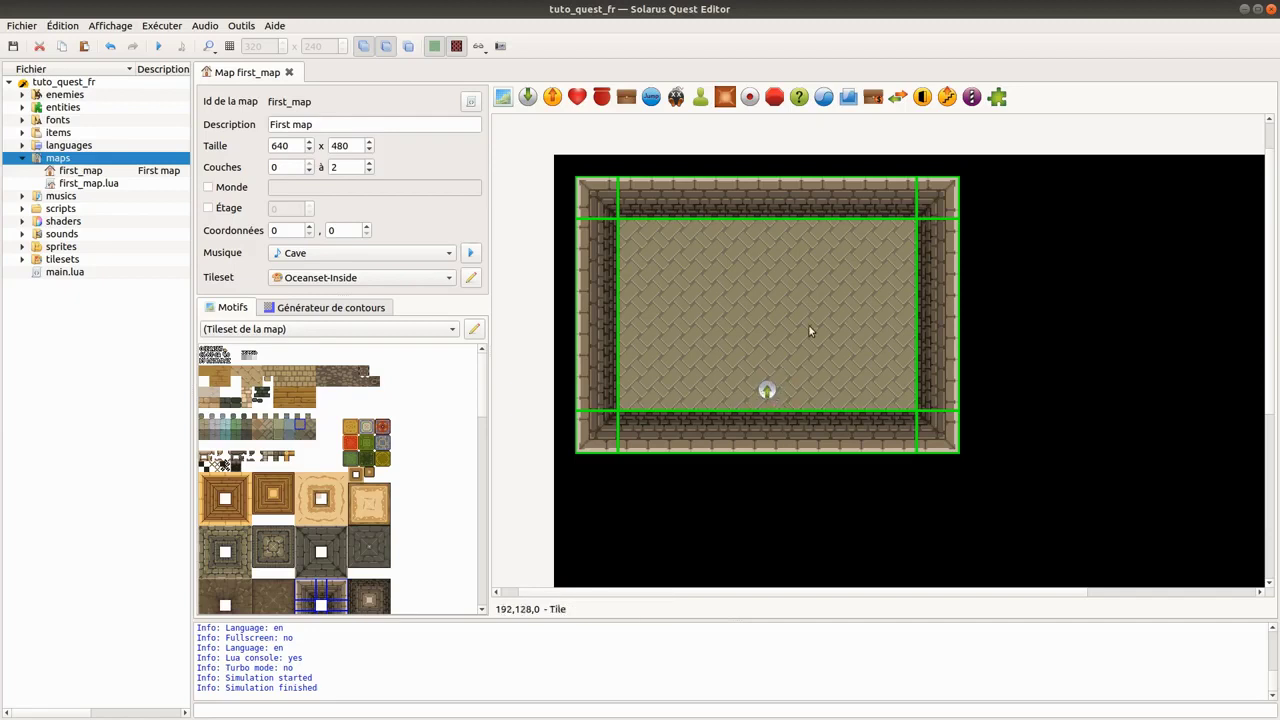
key("ctrl+v")
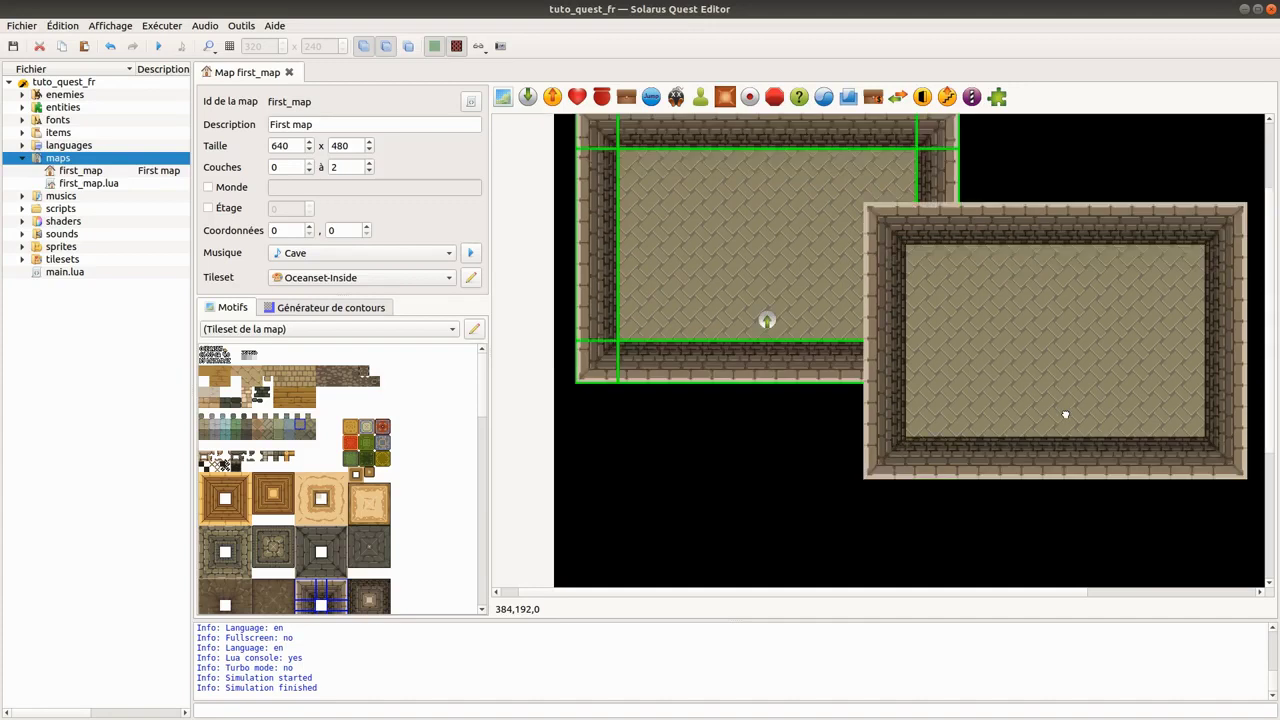
Place the pasted room copy to the right of the original room
scroll(1064, 412, "right", 4)
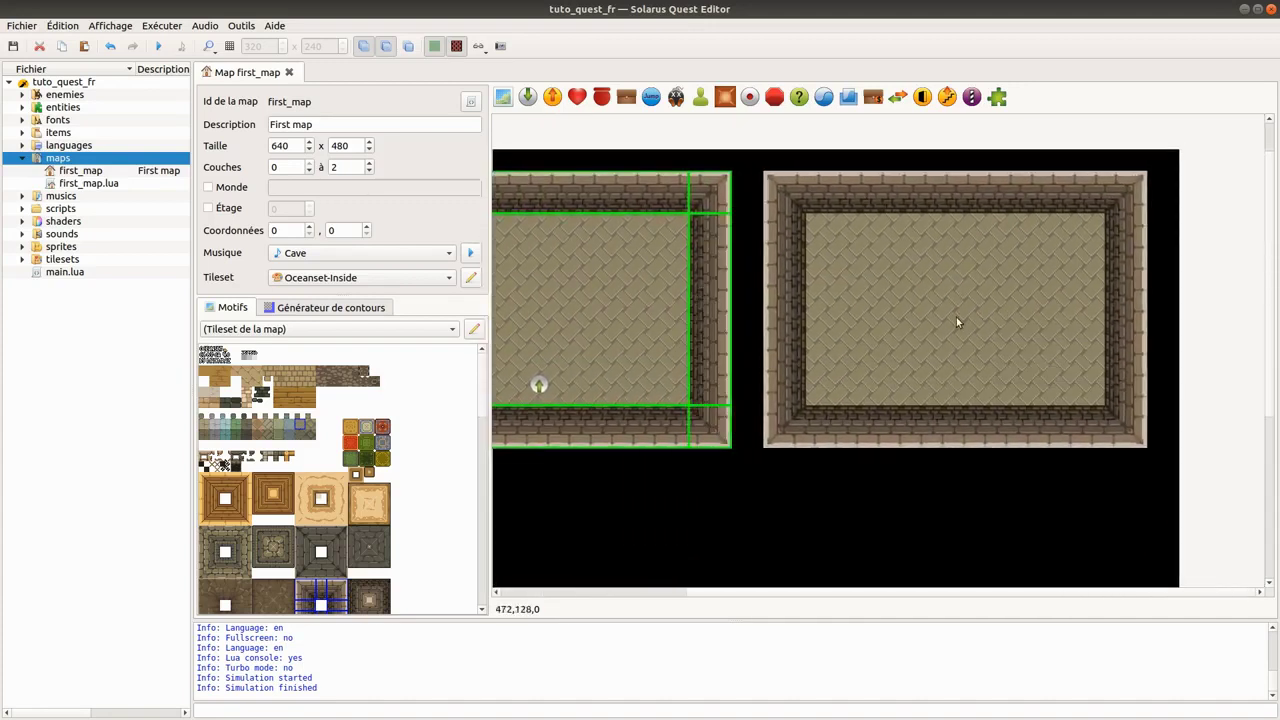
left_click(968, 317)
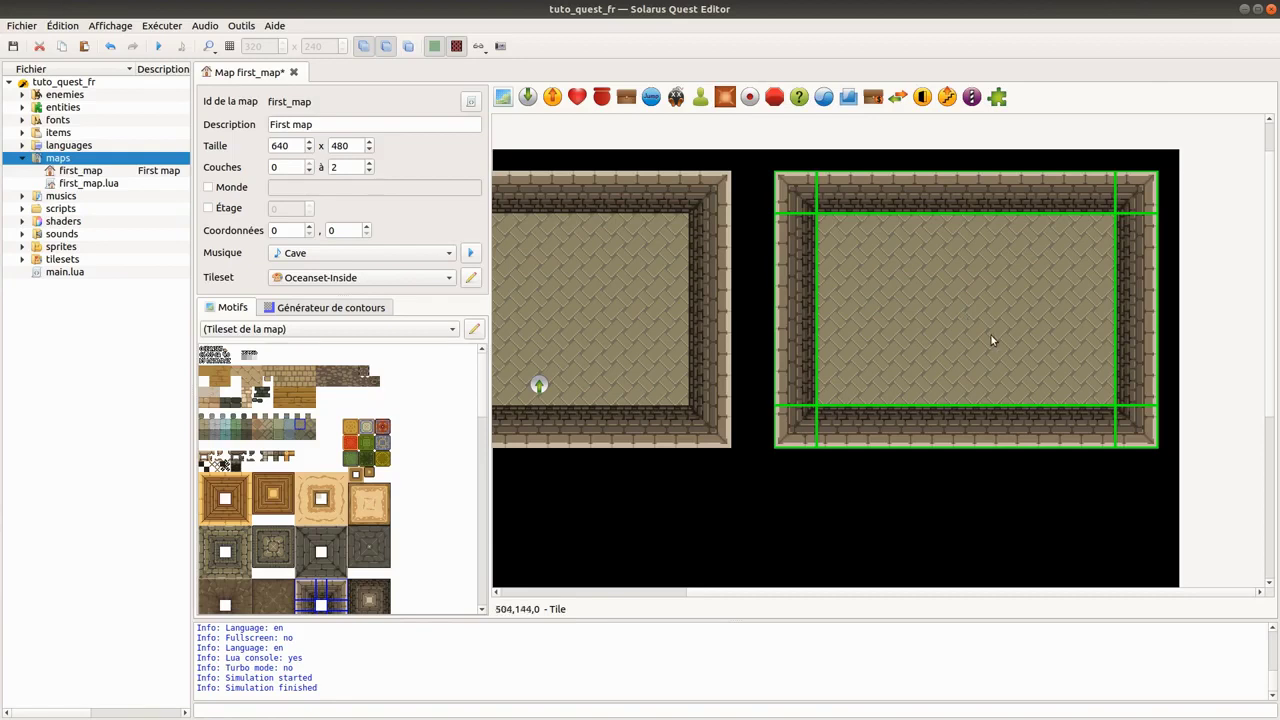
scroll(1059, 458, "down", 3)
left_click(919, 373)
middle_click_drag(669, 428, 886, 366)
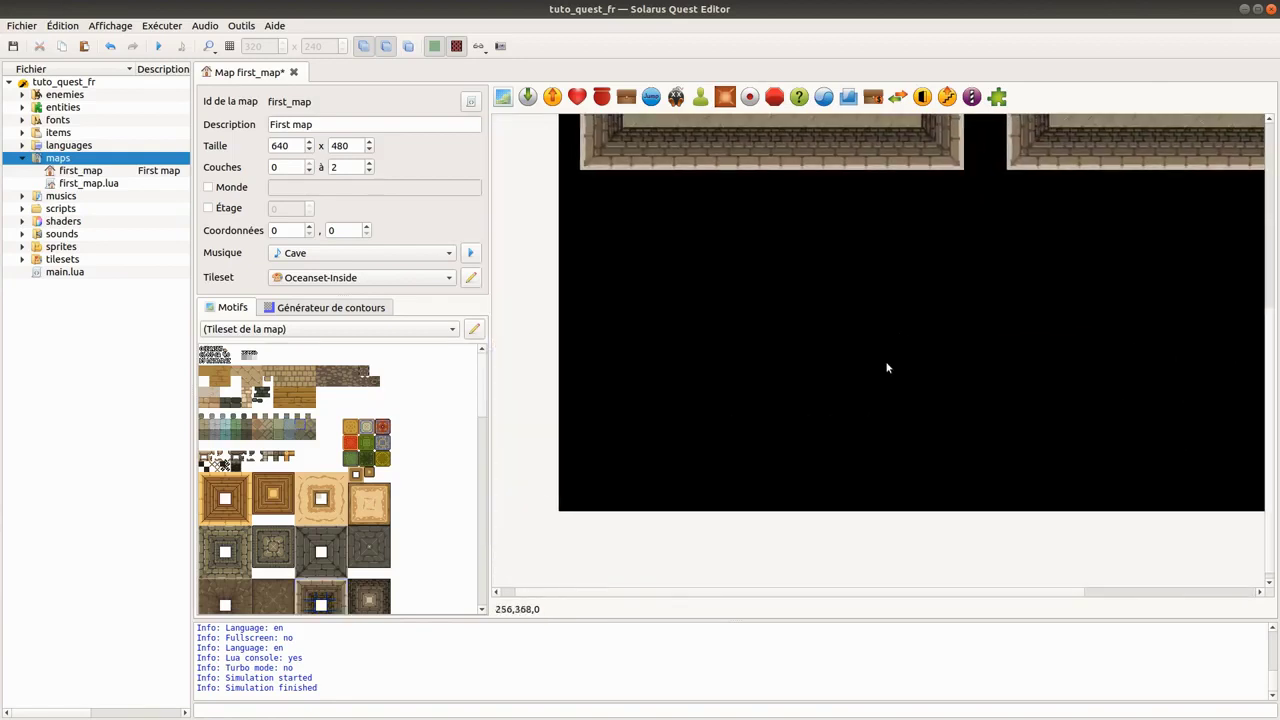
Paste another room copy below the first room and select it
key("ctrl+v")
left_click(780, 351)
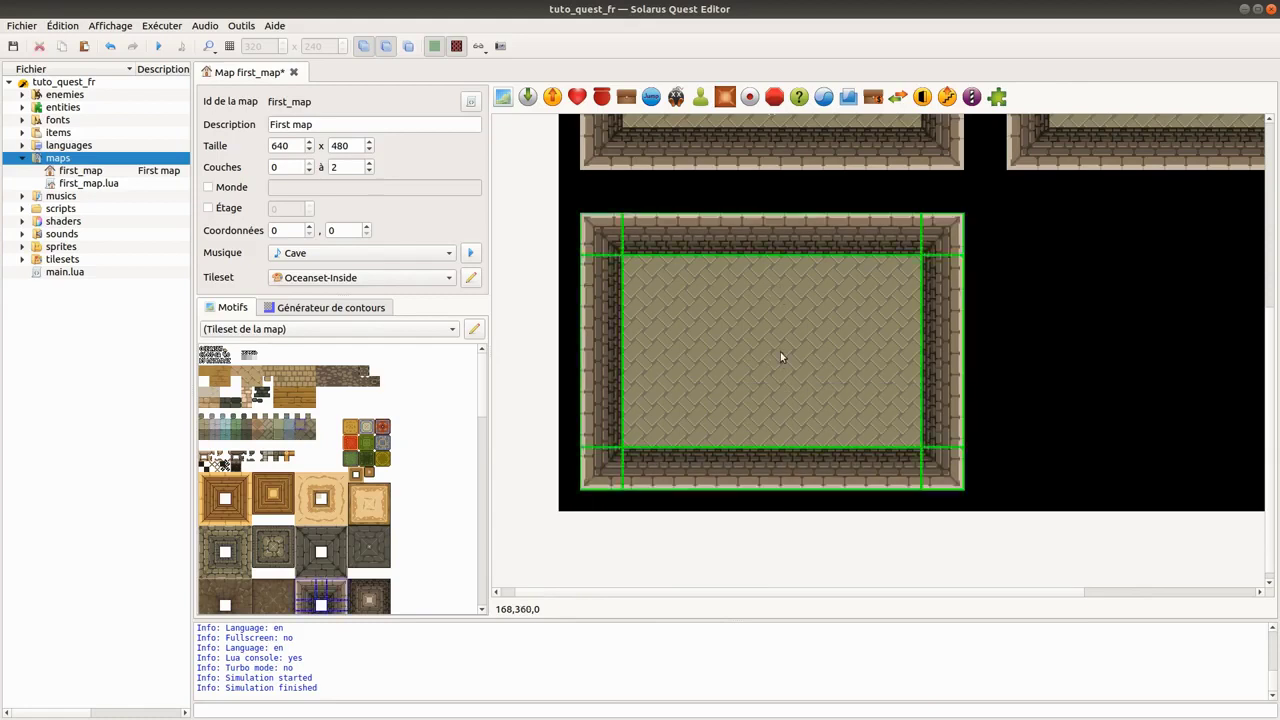
scroll(920, 440, "right", 2)
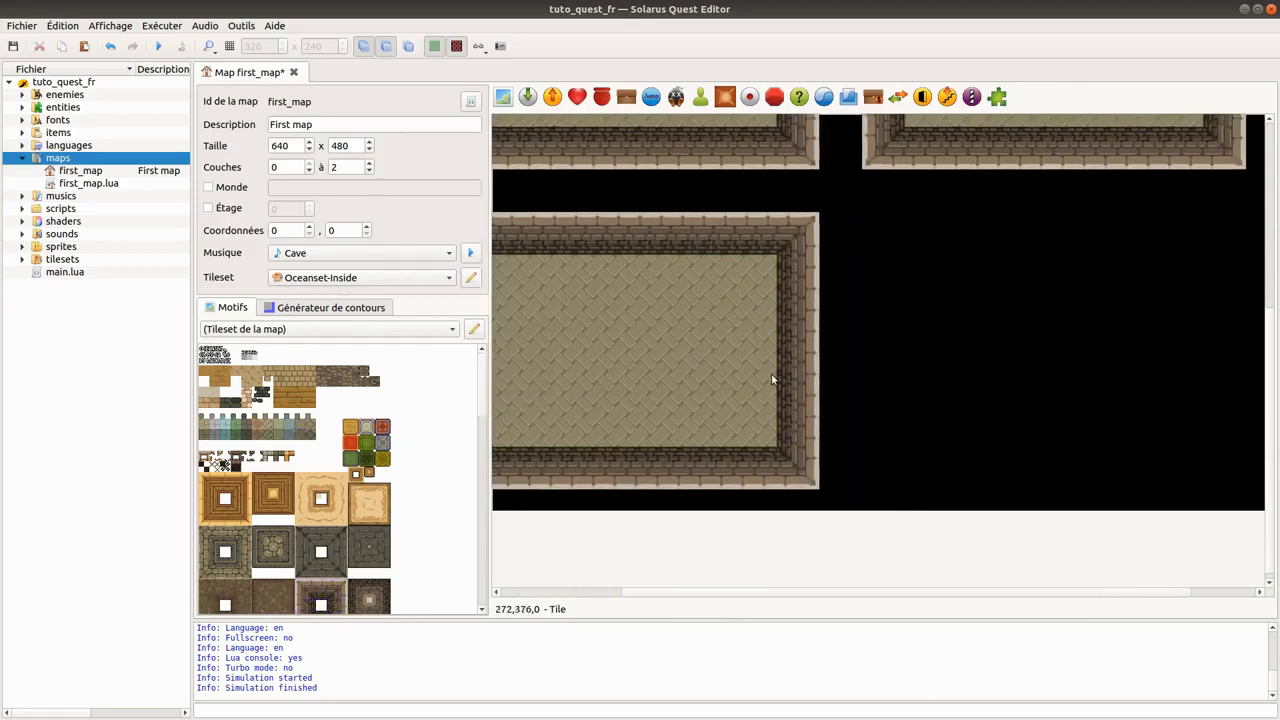
scroll(794, 323, "down", 1, "ctrl")
left_click_drag(984, 324, 515, 485)
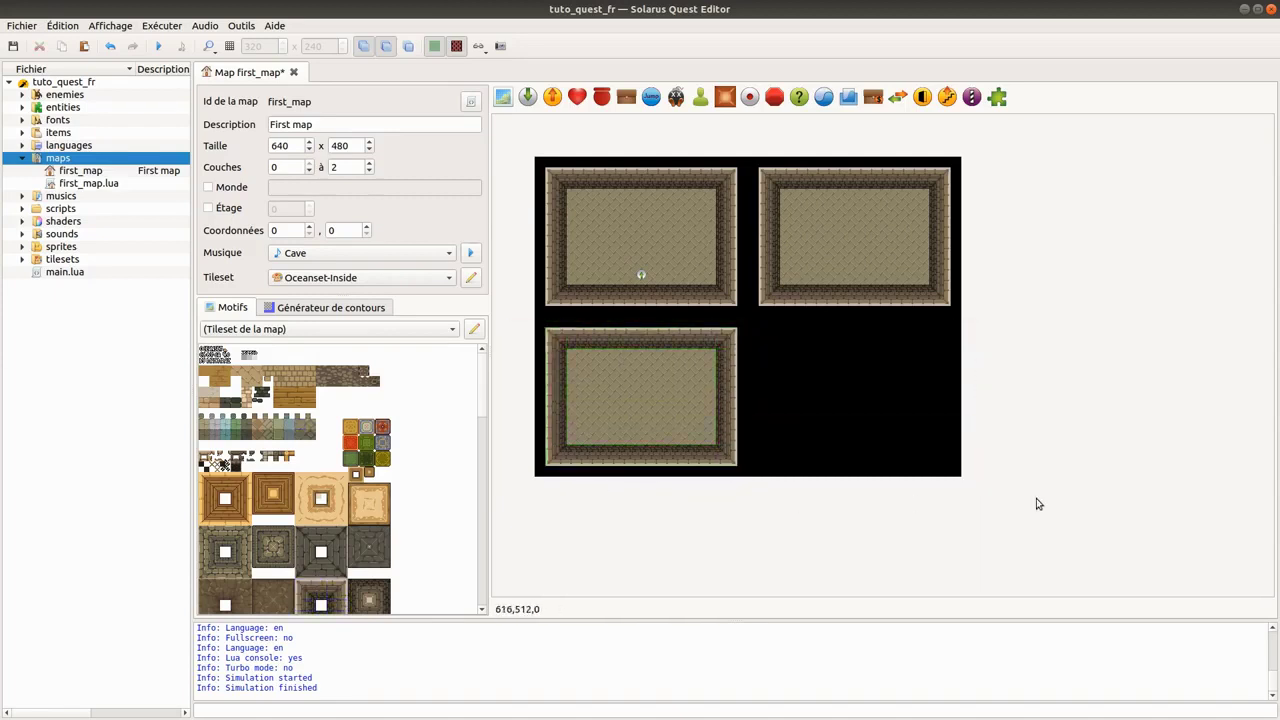
Select the bottom room's right wall tiles and shift them further right
scroll(705, 355, "up", 1, "ctrl")
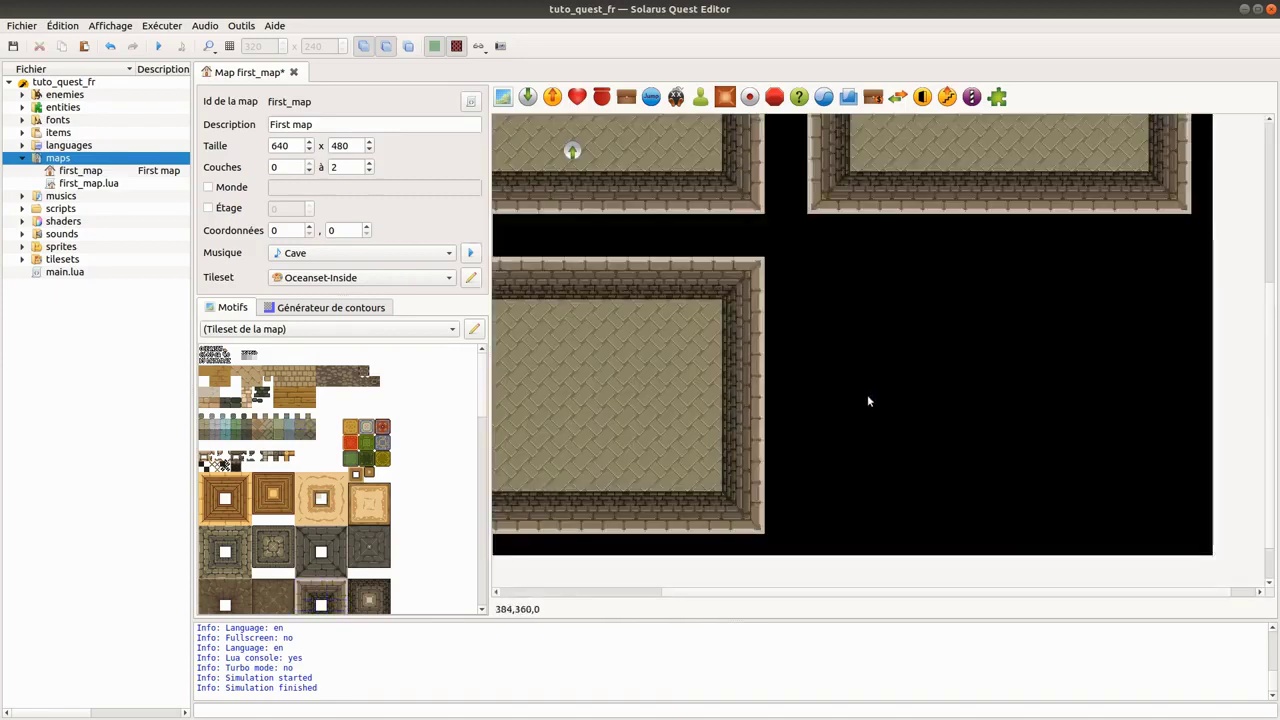
mouse_move(838, 575)
left_mouse_down()
mouse_move(768, 421)
mouse_move(727, 381)
mouse_move(1167, 397)
left_mouse_up()
left_click(929, 567)
key("ctrl+z")
middle_click_drag(685, 525, 893, 478)
Select the bottom room's top wall, floor and bottom wall together
left_click(820, 272)
left_click(901, 451, "ctrl")
left_click(880, 506, "ctrl")
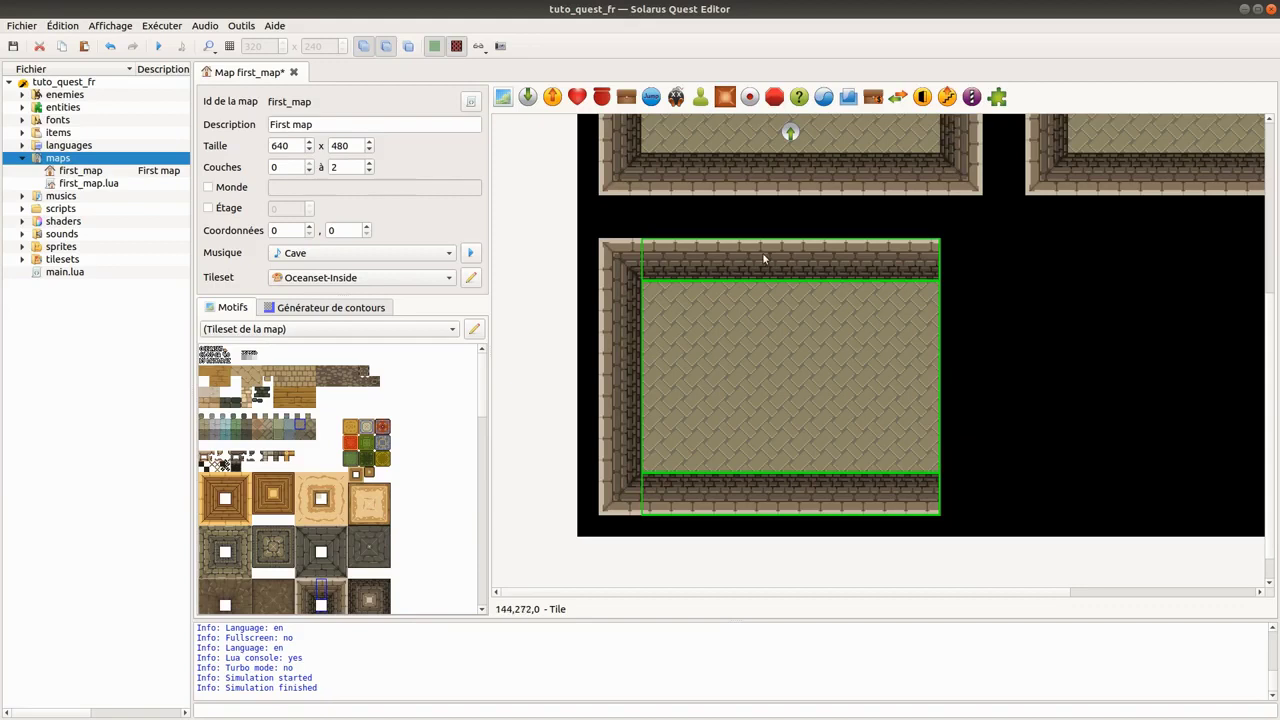
Stretch the selected floor and walls out to the room's right wall
right_click(756, 366)
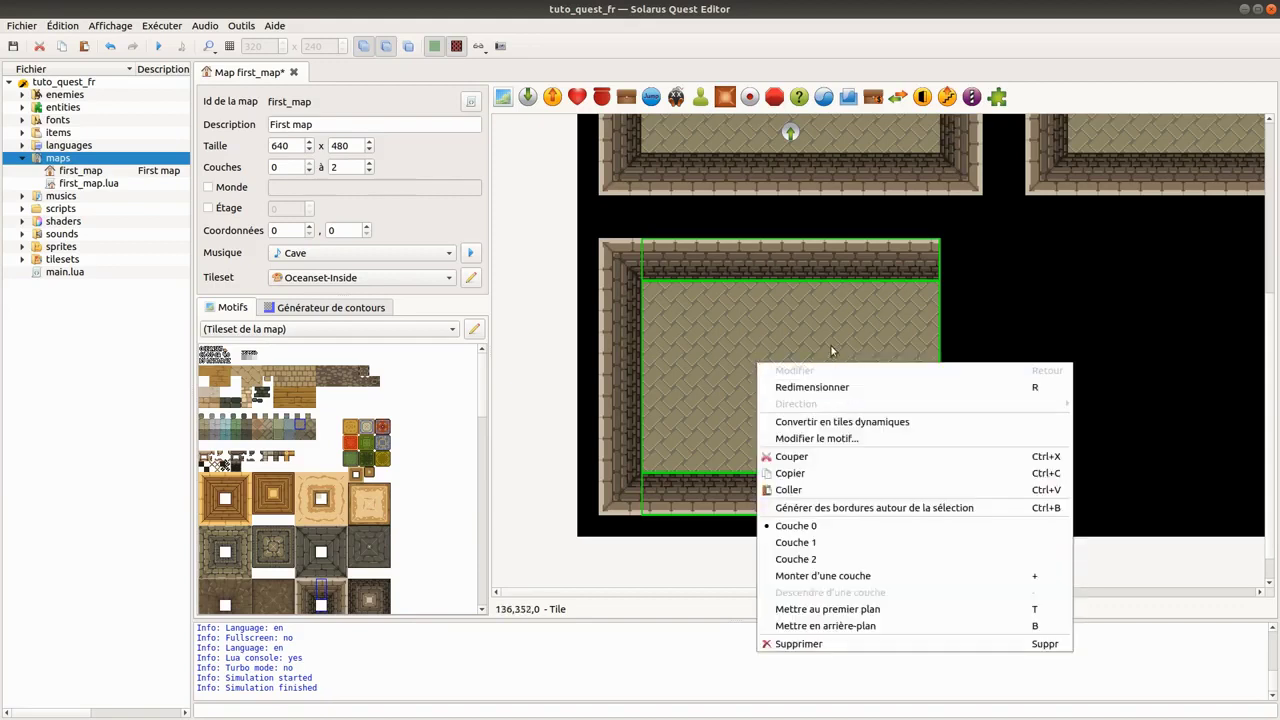
left_click(812, 387)
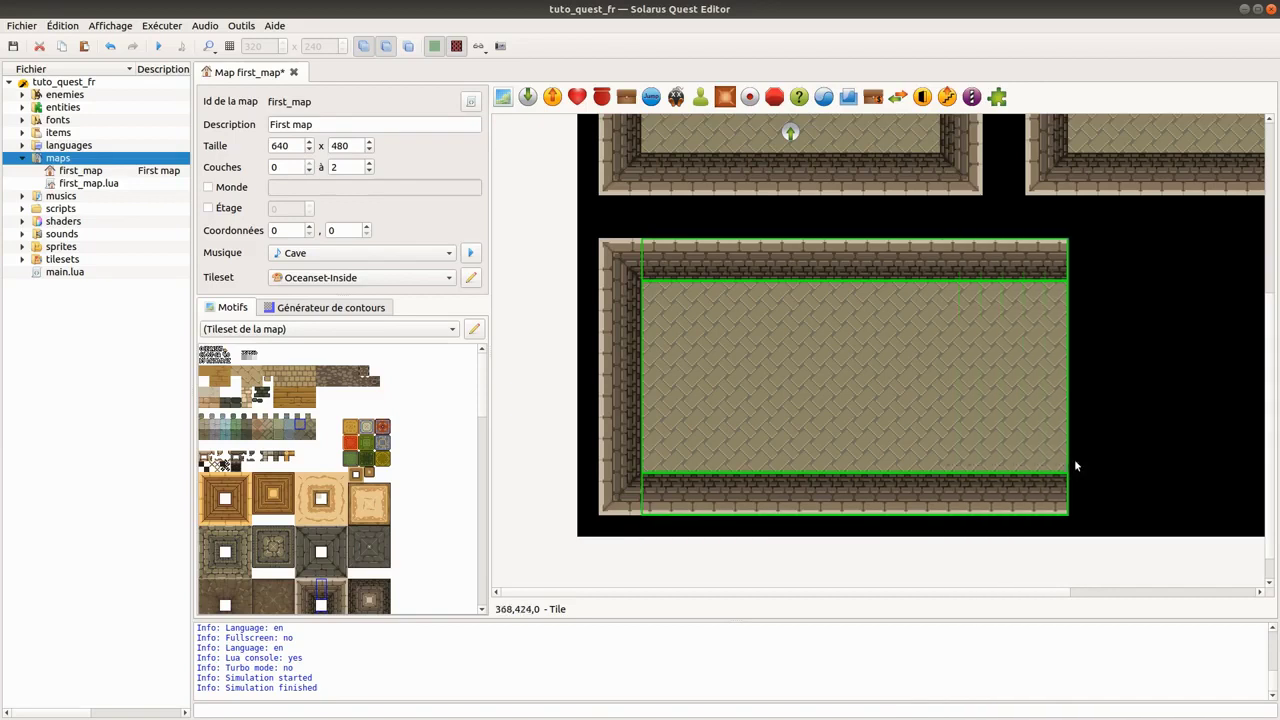
scroll(1108, 457, "right", 2)
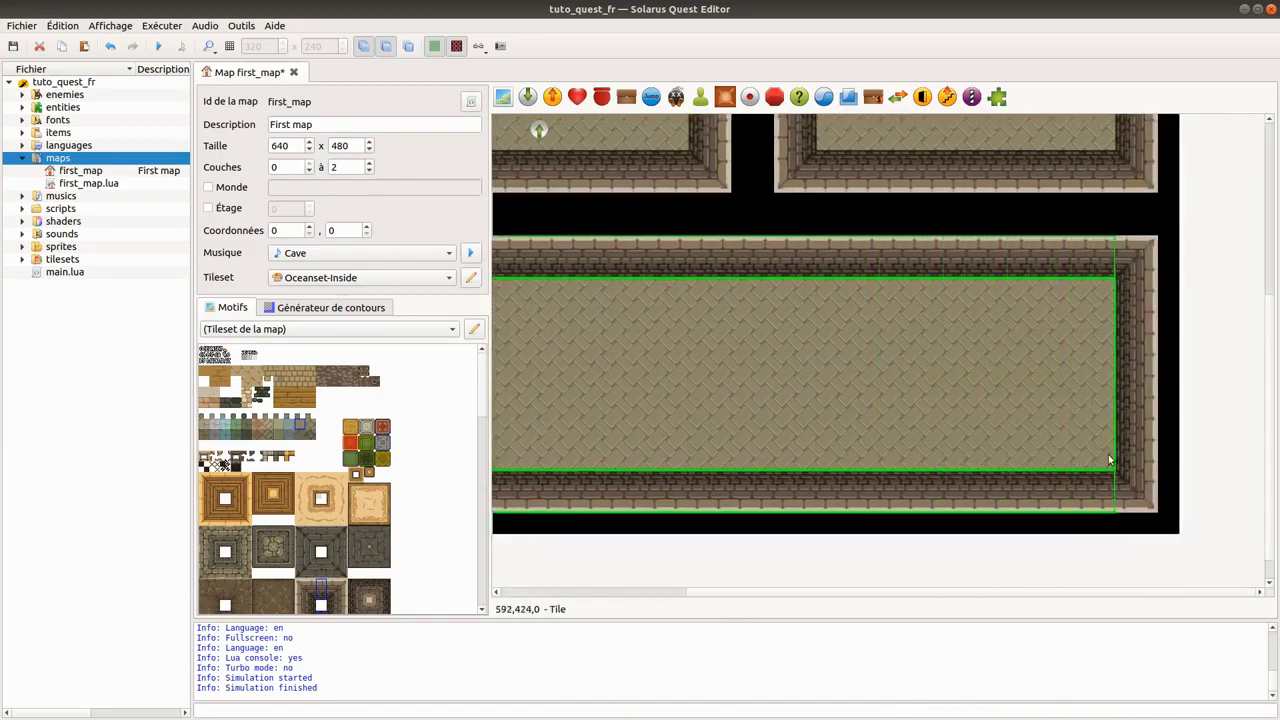
left_click(1108, 454)
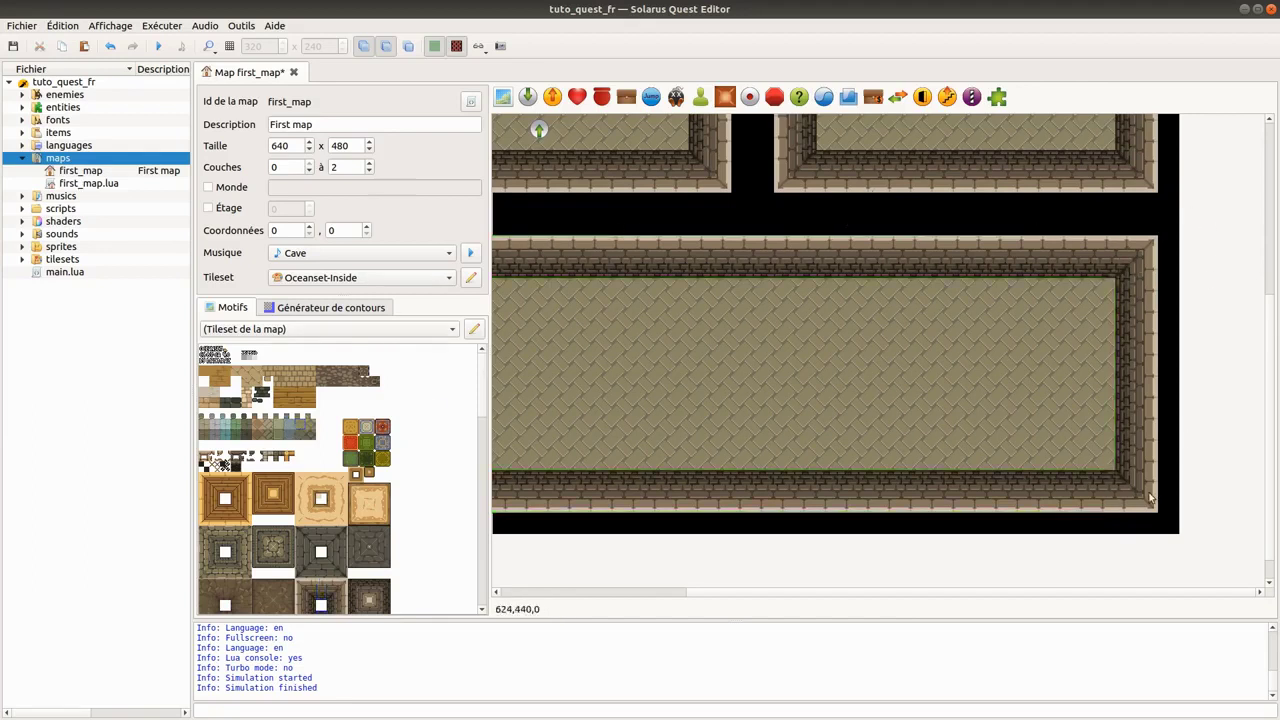
Try shortening the long room's bottom wall, keep it at full width, and save
left_click(1038, 480)
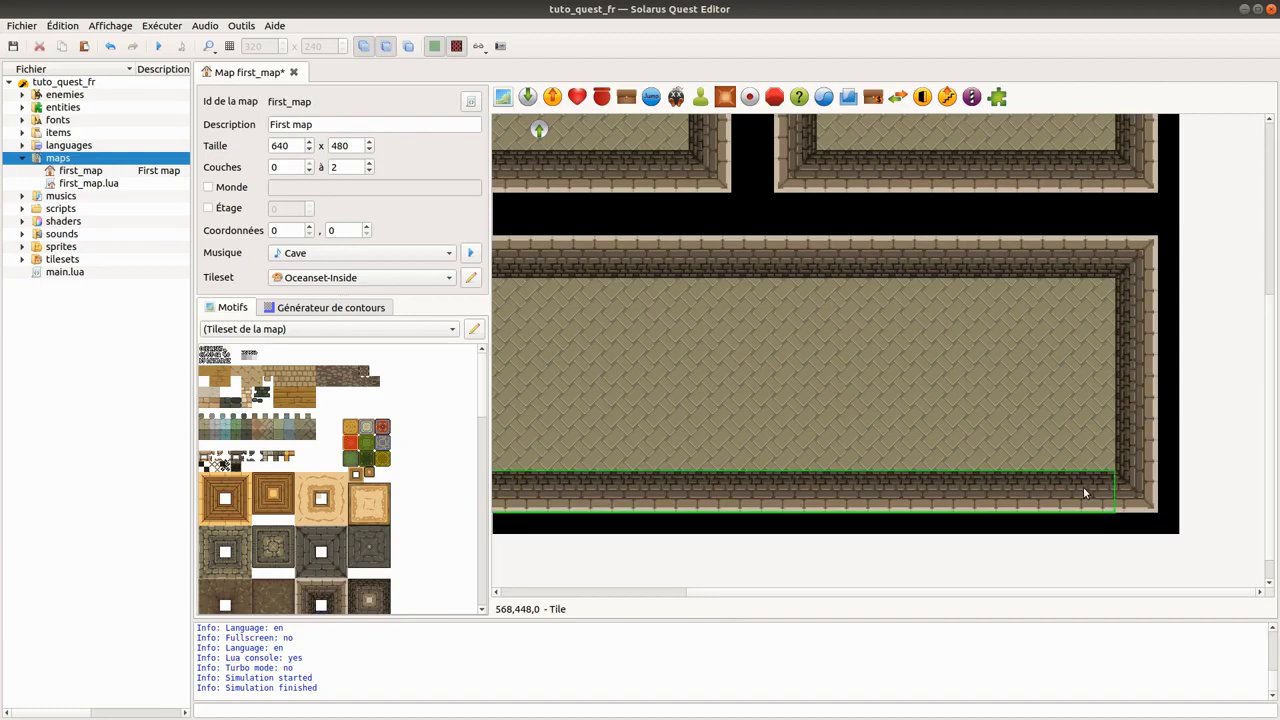
mouse_move(1113, 500)
left_mouse_down()
mouse_move(655, 503)
mouse_move(1108, 487)
left_mouse_up()
key("ctrl+s")
left_click(923, 561)
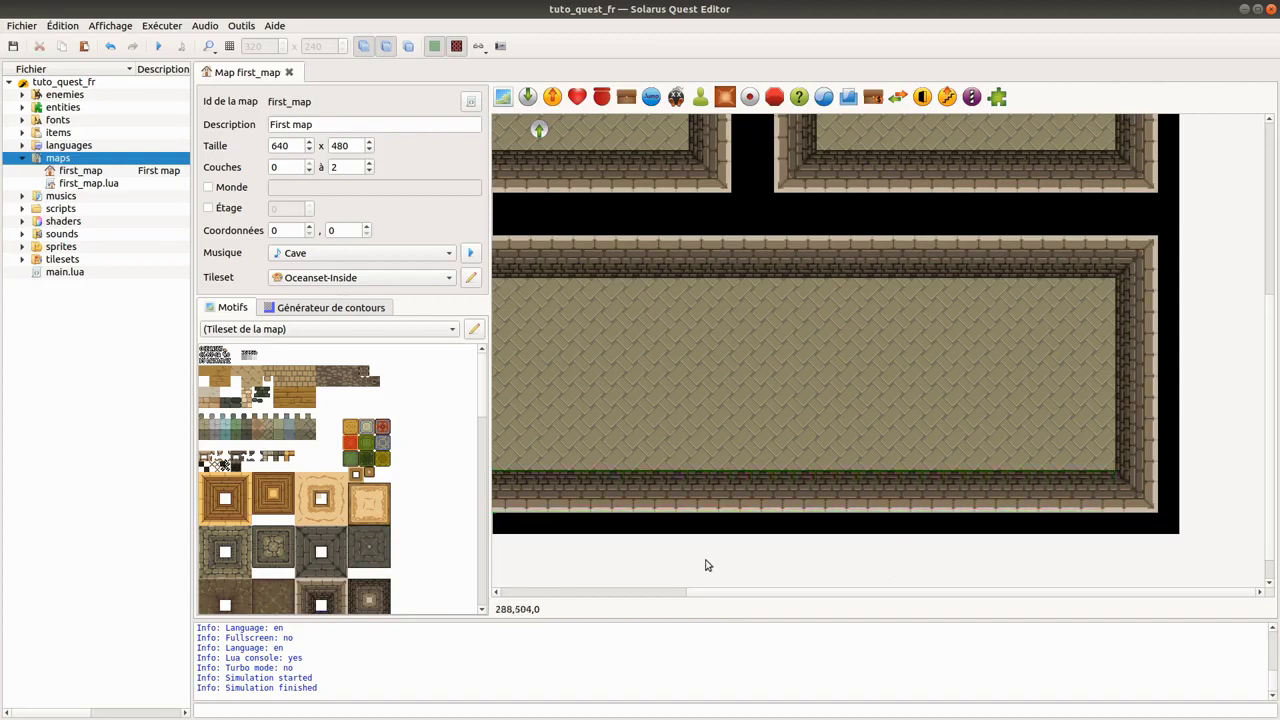
scroll(920, 557, "left", 3)
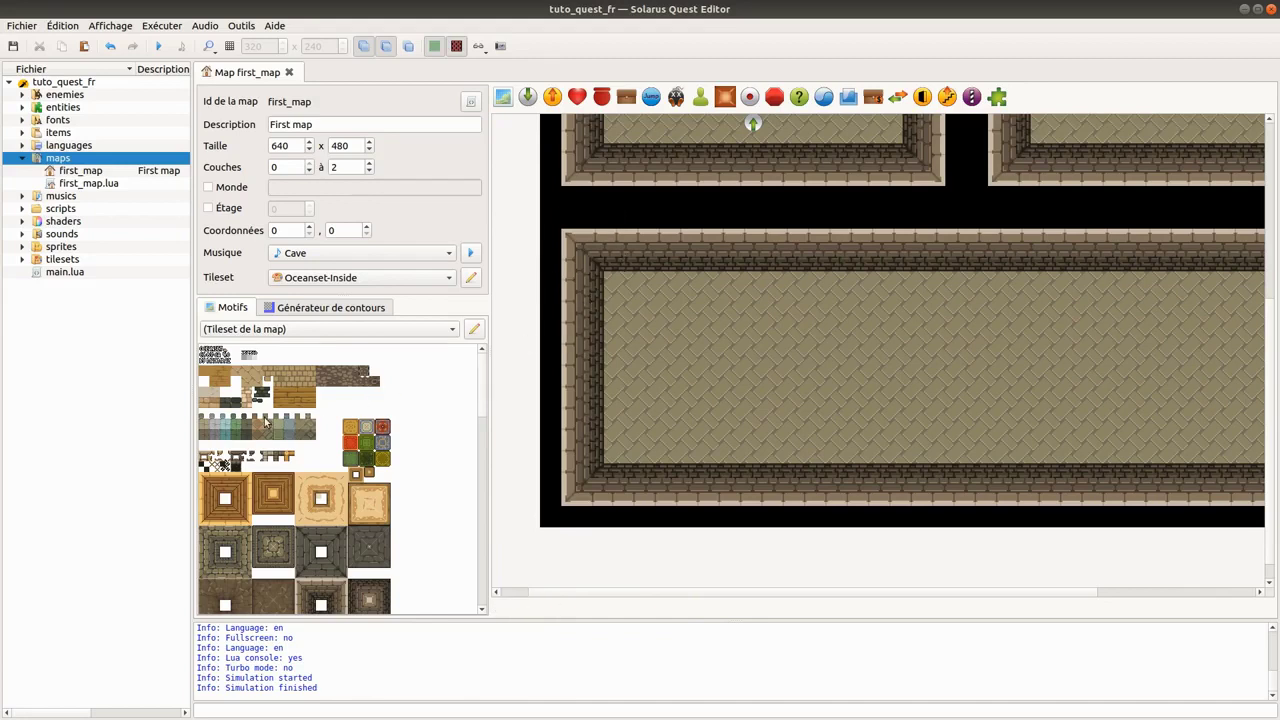
Place the stone ledge pattern in the long room and stretch it into a horizontal strip
scroll(215, 425, "up", 2, "ctrl")
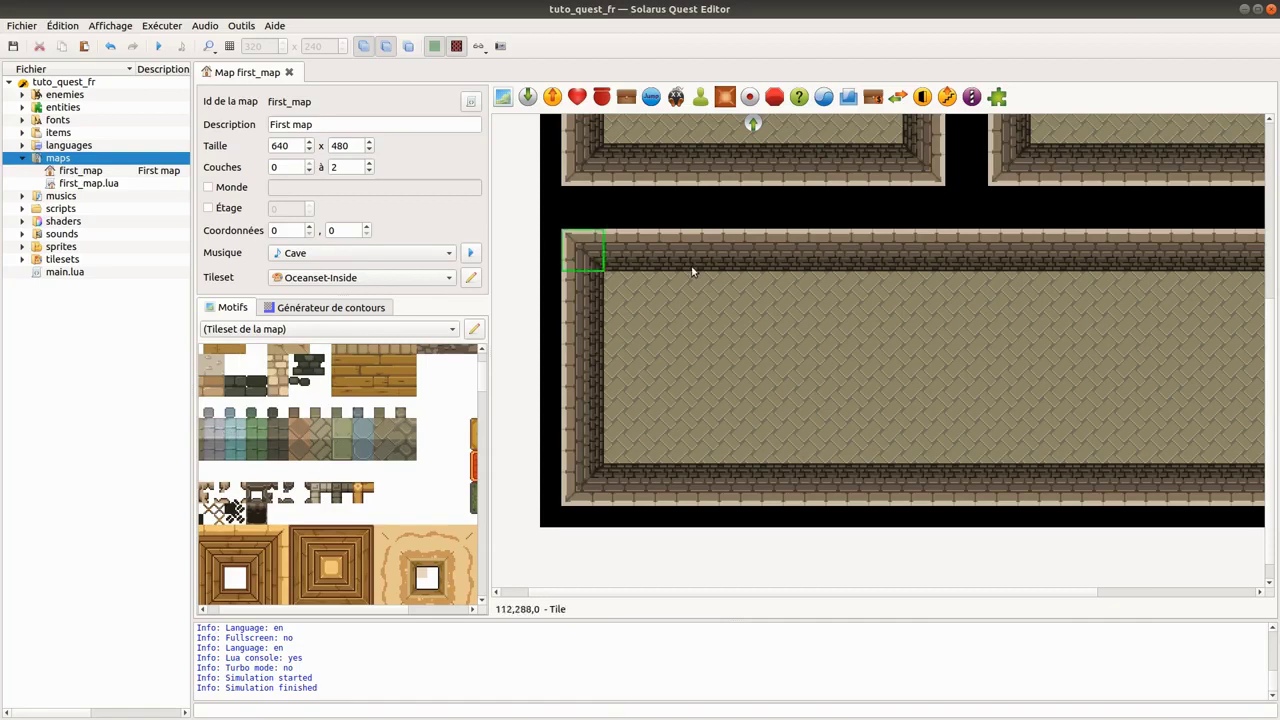
scroll(588, 250, "up", 3)
scroll(700, 280, "up", 2)
scroll(362, 495, "up", 1)
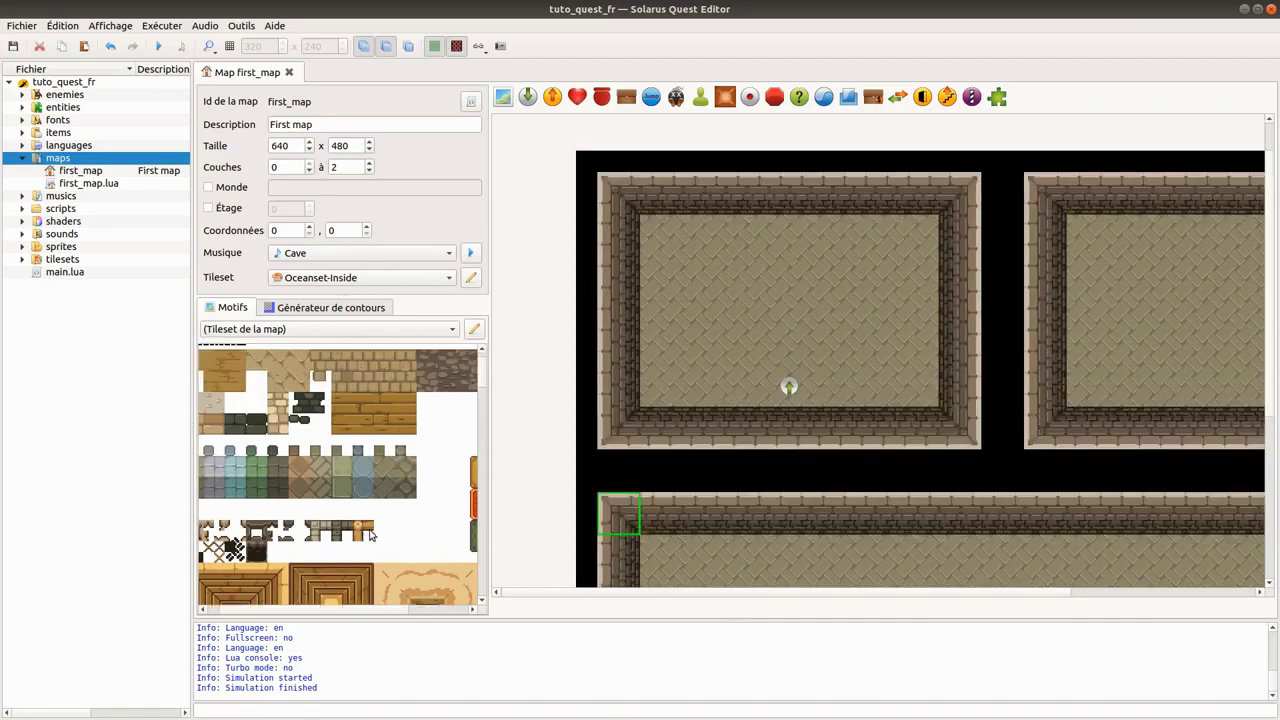
left_click(326, 527)
scroll(680, 510, "down", 3)
scroll(680, 510, "right", 1)
left_click(645, 440)
mouse_move(805, 445)
left_mouse_down()
mouse_move(675, 442)
mouse_move(773, 440)
left_mouse_up()
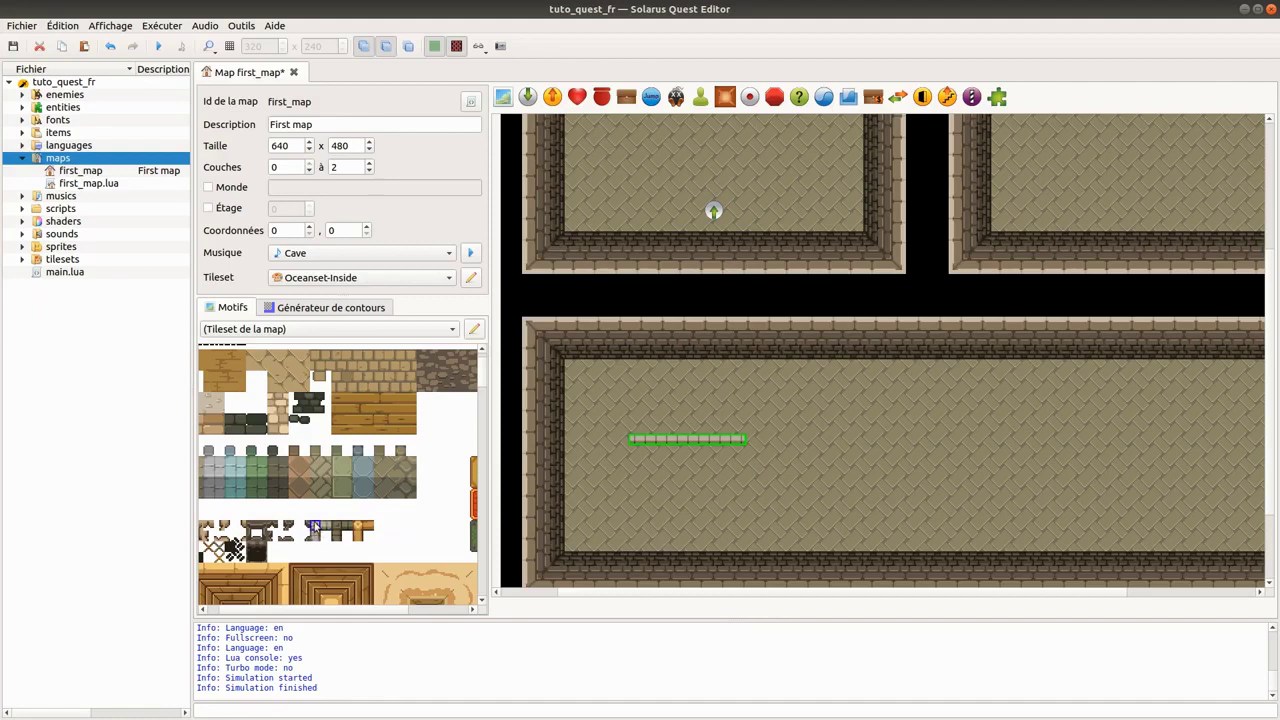
Place small block copies, undo the extras leaving one below the ledge, and save
left_click(624, 440)
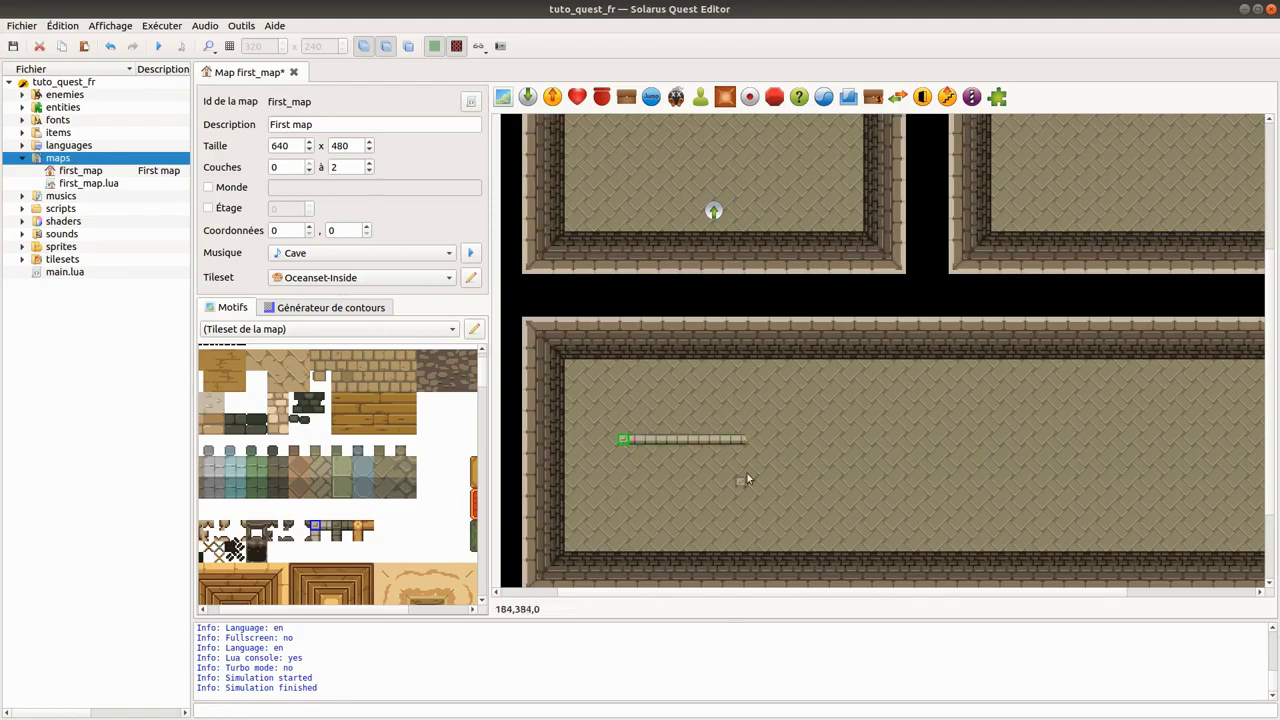
left_click(751, 440)
left_click(814, 472)
left_click(847, 420)
left_click(899, 482)
left_click(856, 487)
left_click(851, 425)
key("ctrl+z")
key("ctrl+z")
key("ctrl+z")
key("ctrl+s")
Drag the destination marker into the long room's lower middle, save, and launch a test run
scroll(800, 460, "down", 3)
scroll(800, 460, "right", 2)
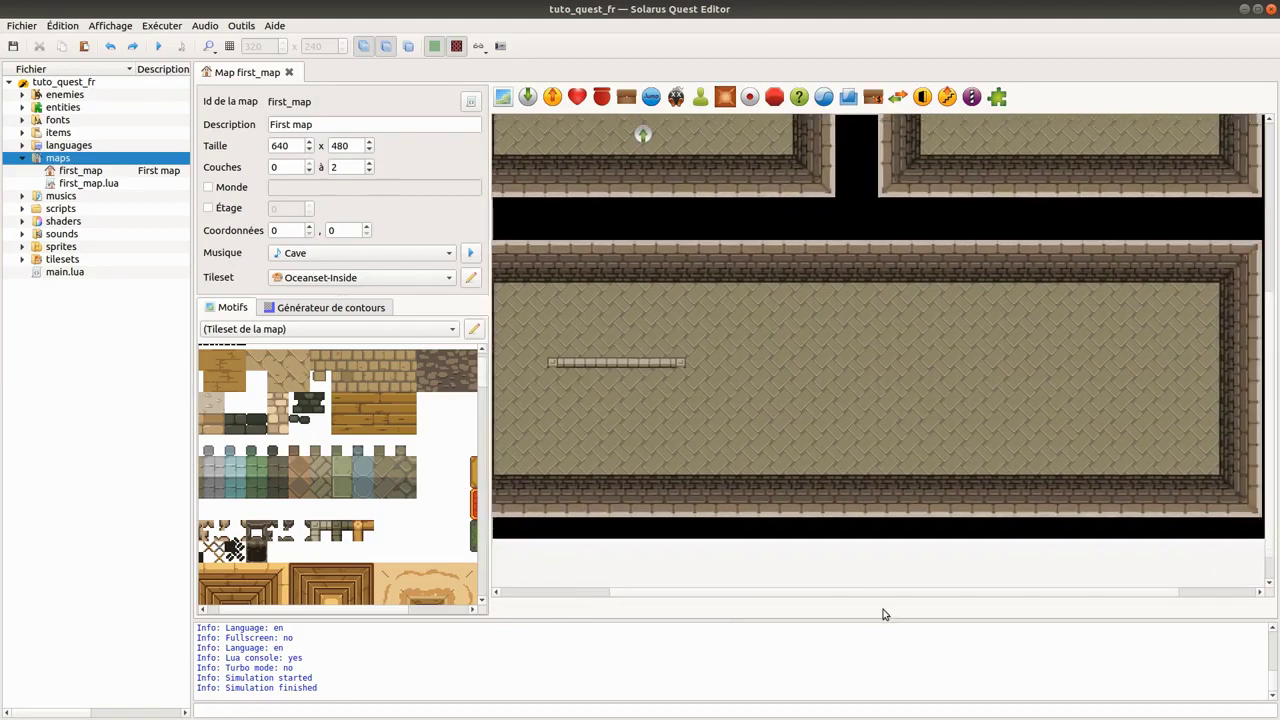
left_click(649, 179)
left_click_drag(643, 134, 856, 455)
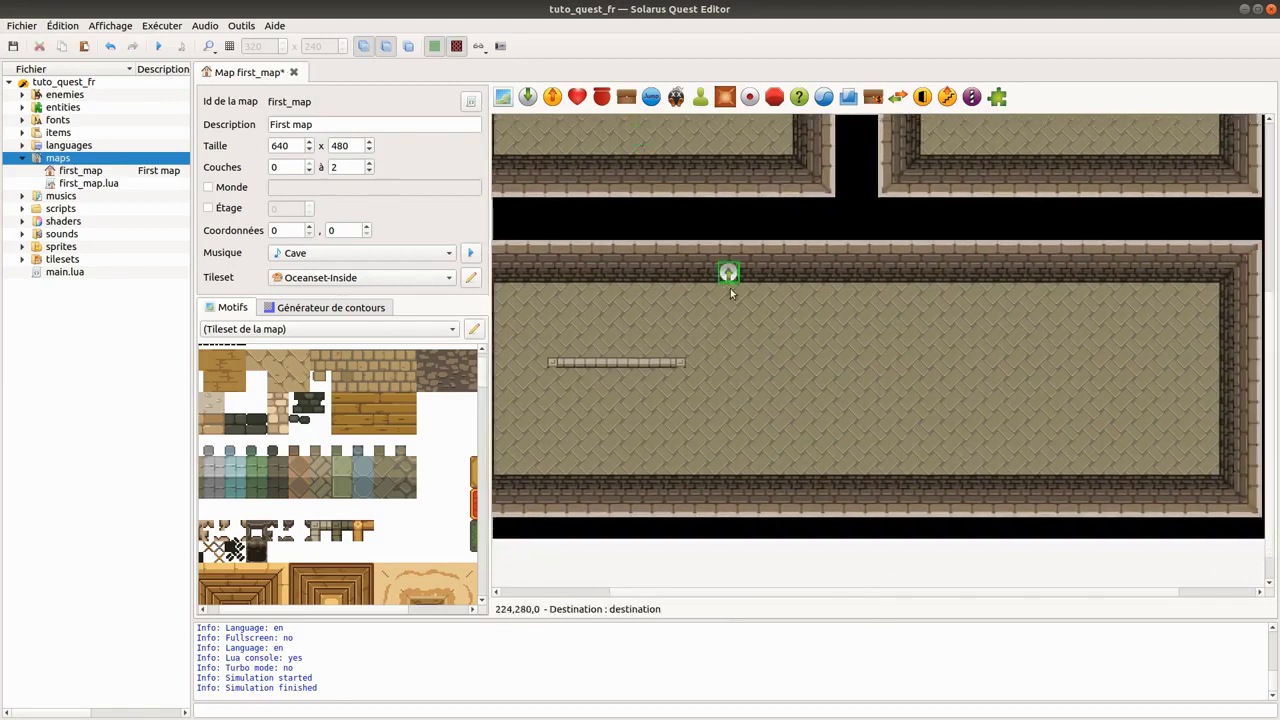
left_click_drag(856, 458, 867, 457)
key("ctrl+s")
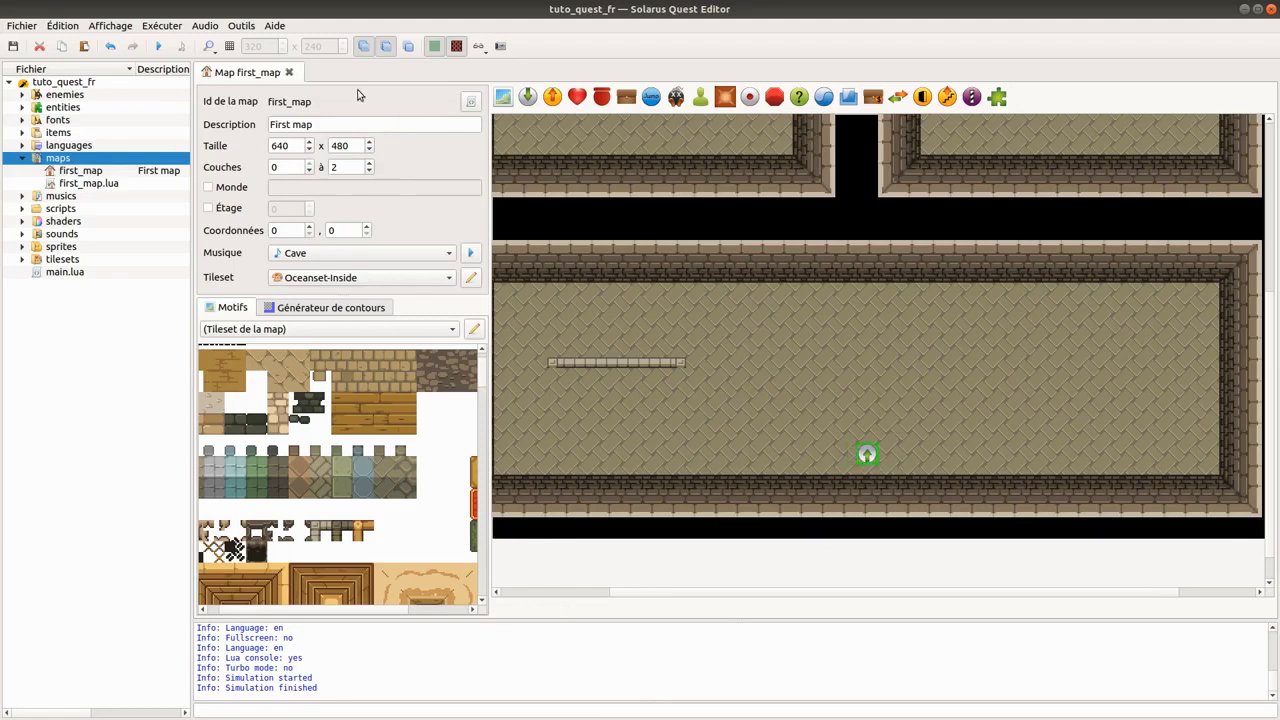
left_click(156, 47)
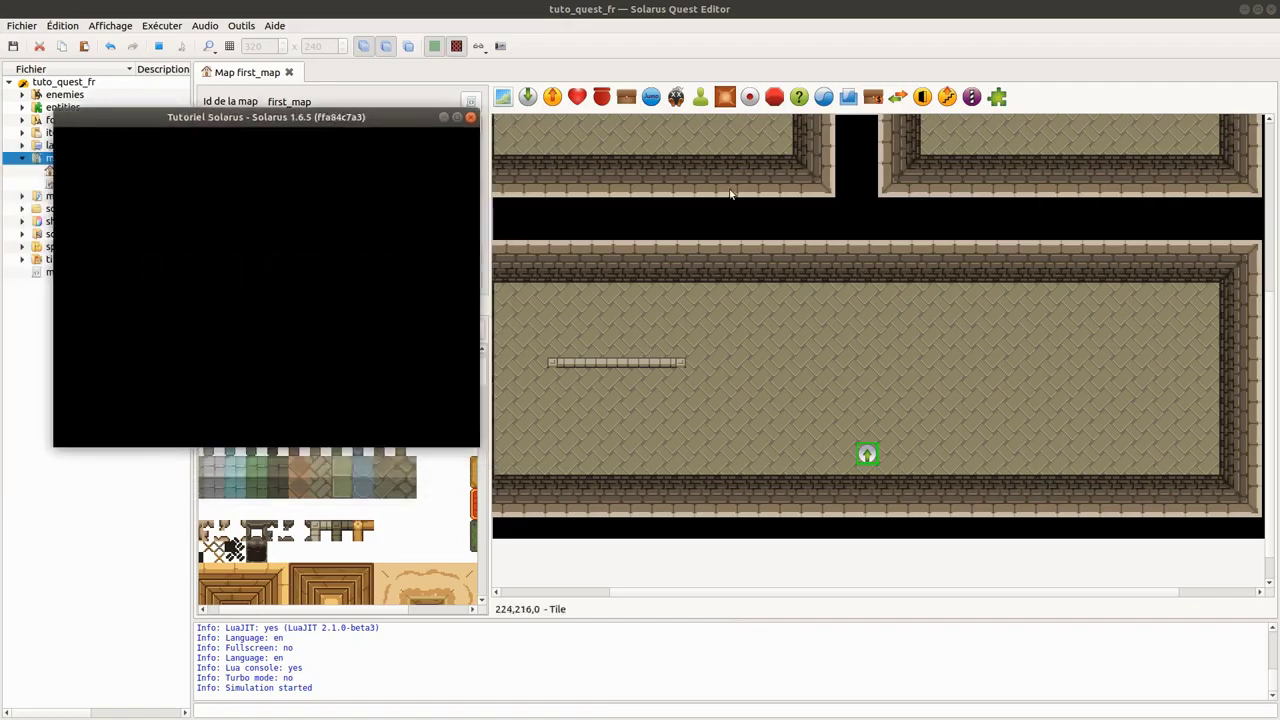
Walk the hero up, left and right through the long room, then stop the test run
key("Up")
key("Left")
key("Up")
key("Left")
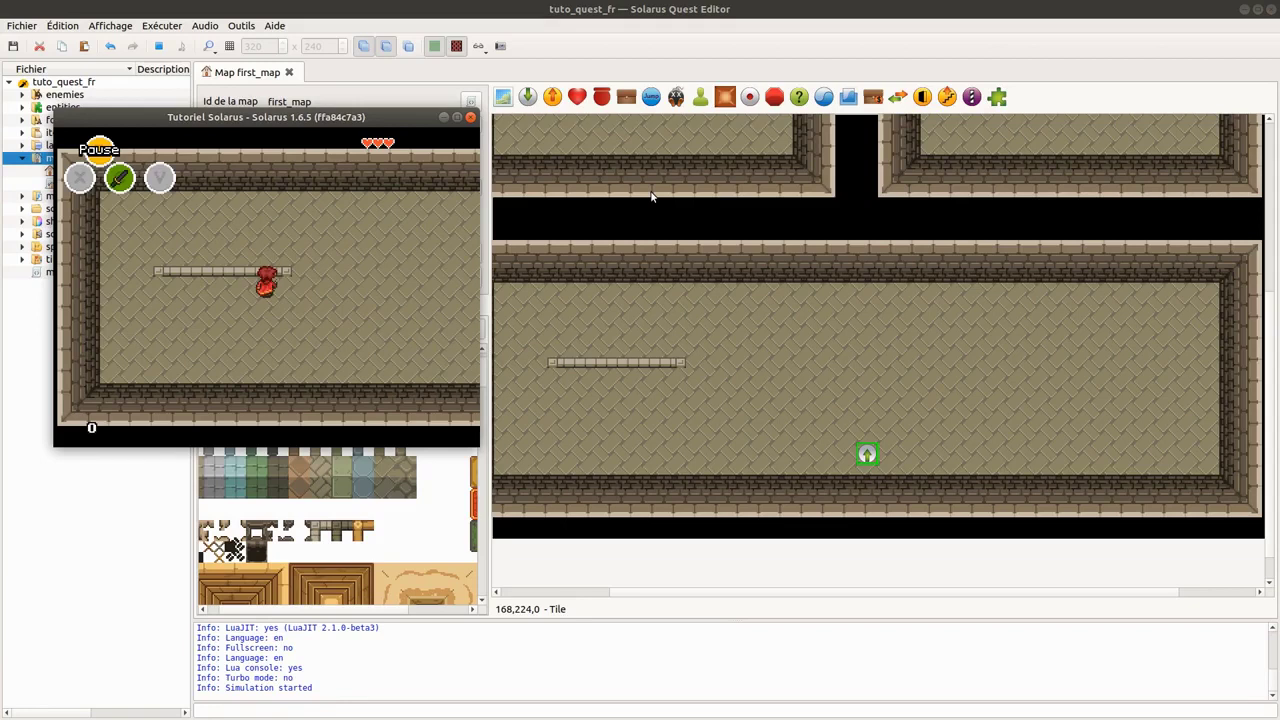
key("Right")
key("Up")
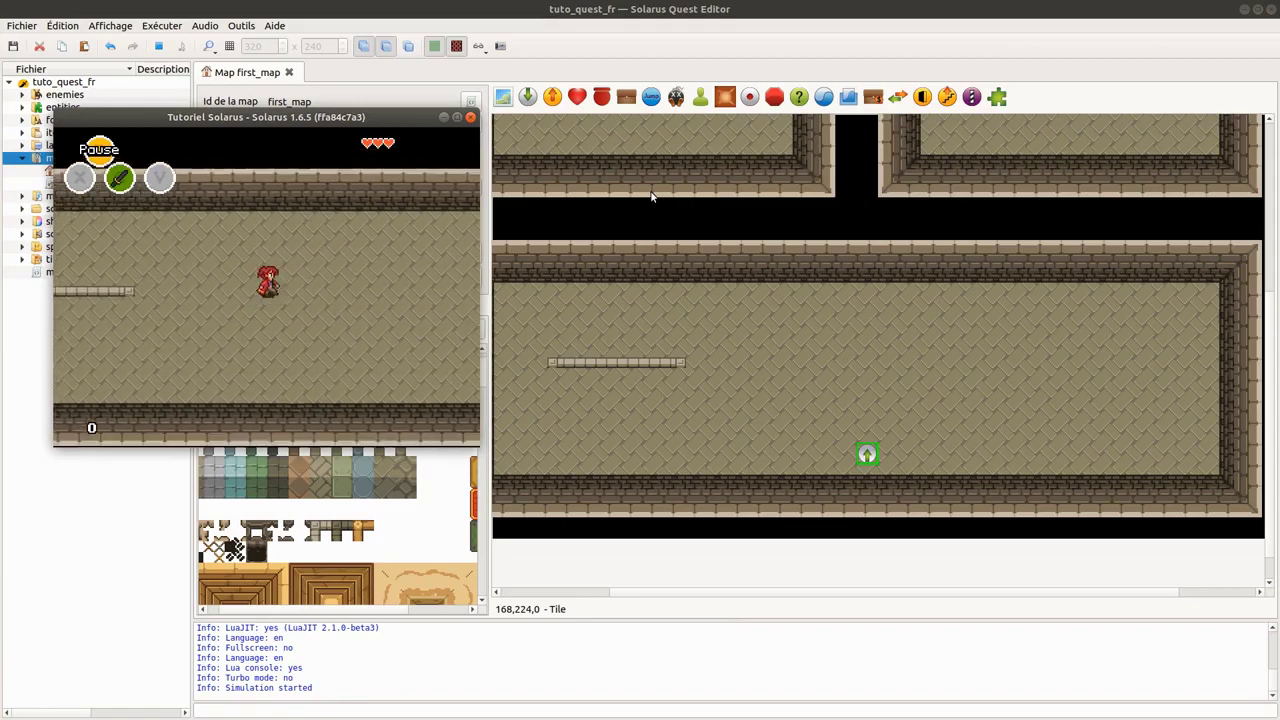
key("Up")
key("Right")
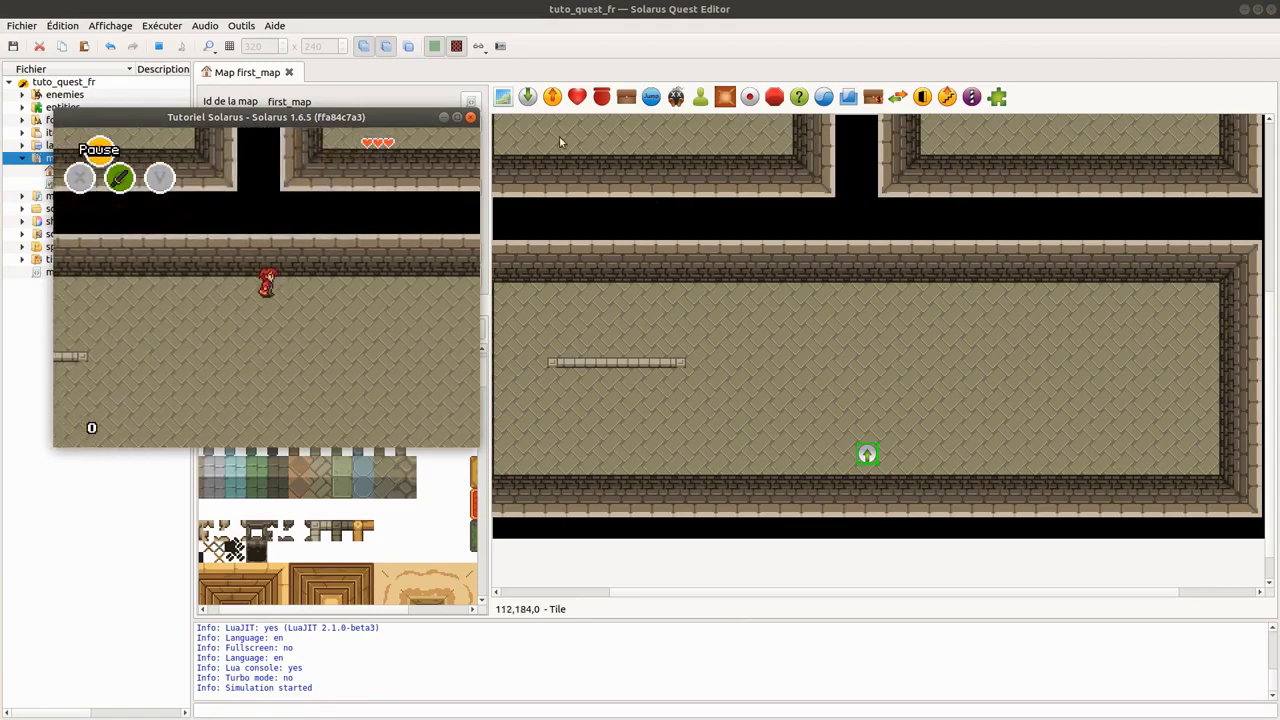
left_click(470, 117)
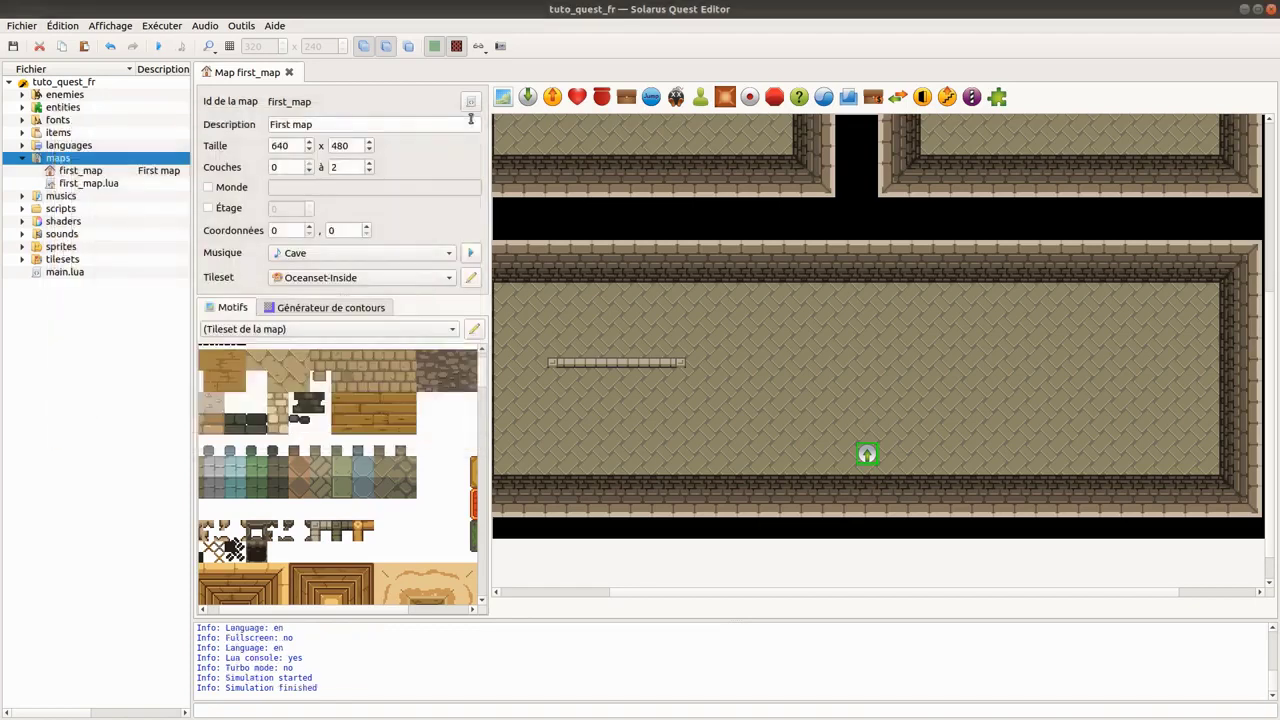
scroll(688, 477, "left", 3)
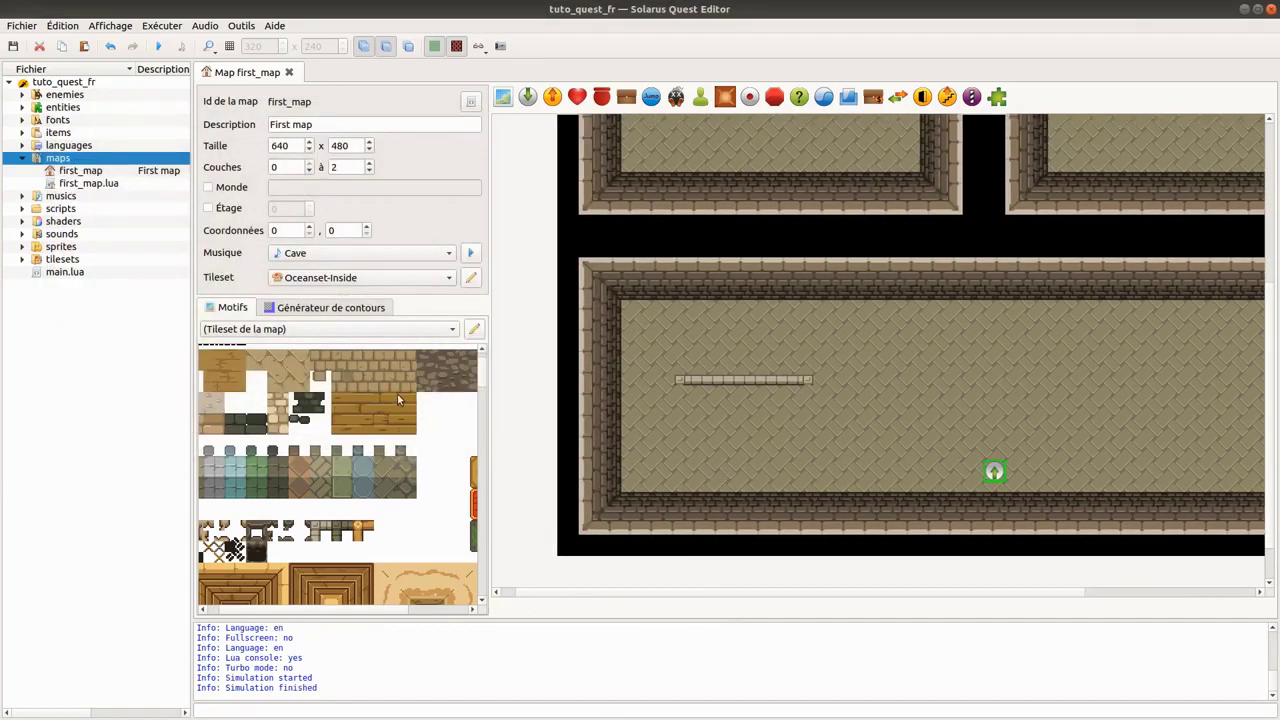
scroll(365, 432, "up", 1)
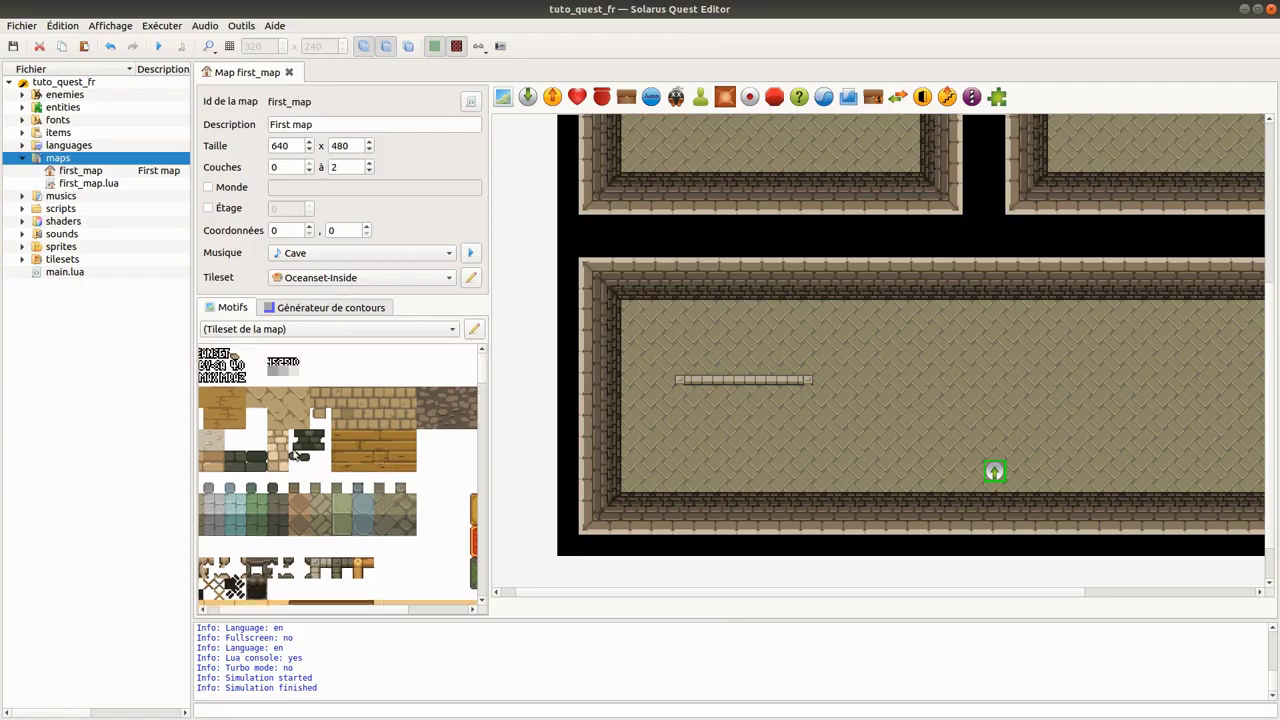
left_click(723, 289)
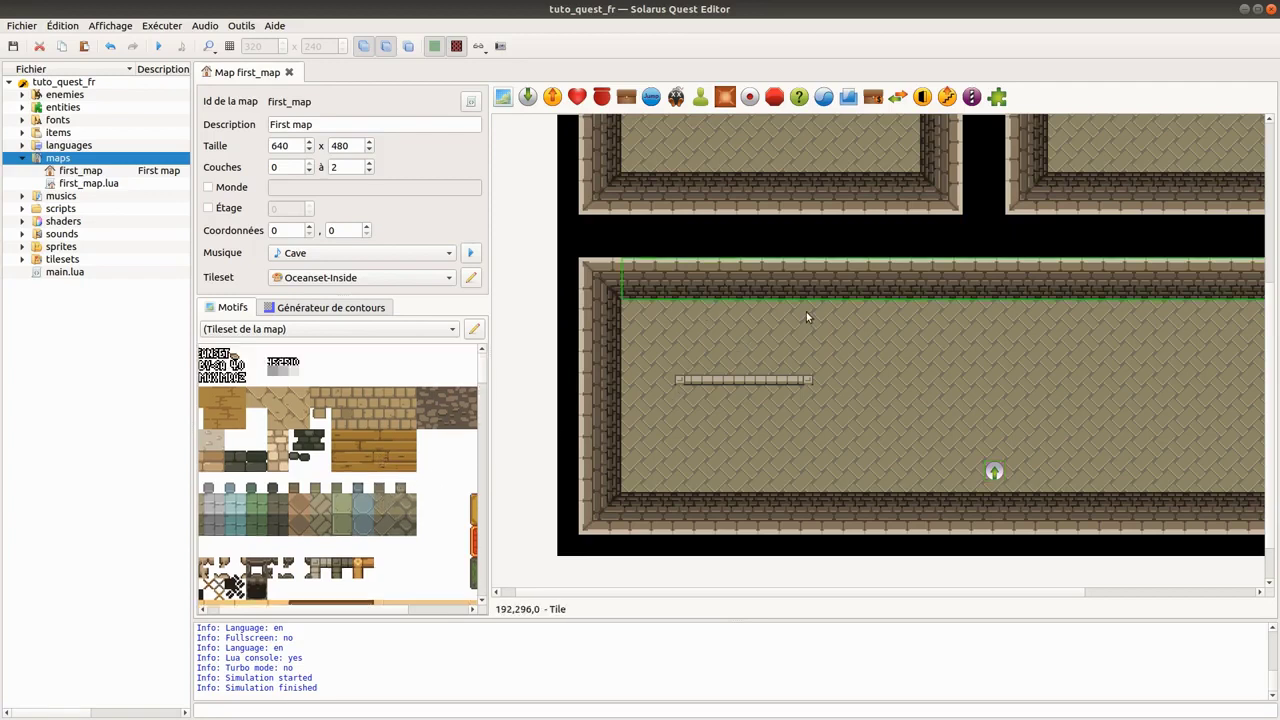
left_click(723, 320)
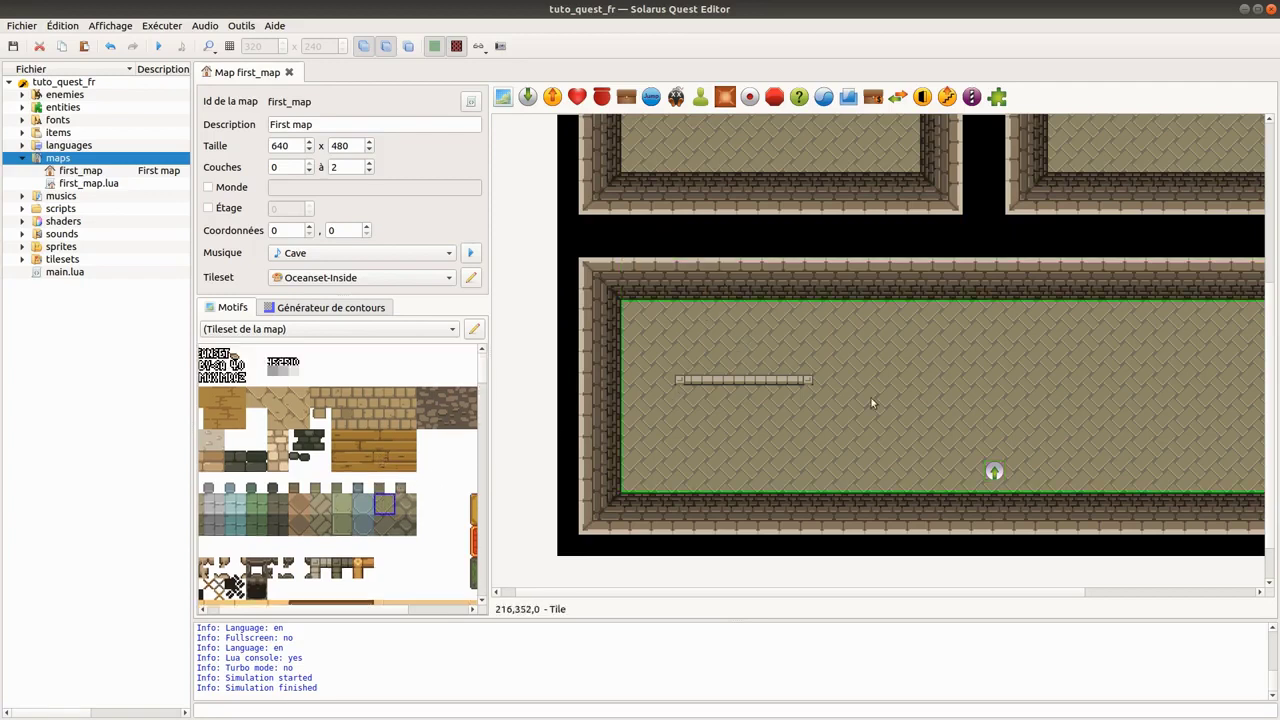
left_click(994, 471)
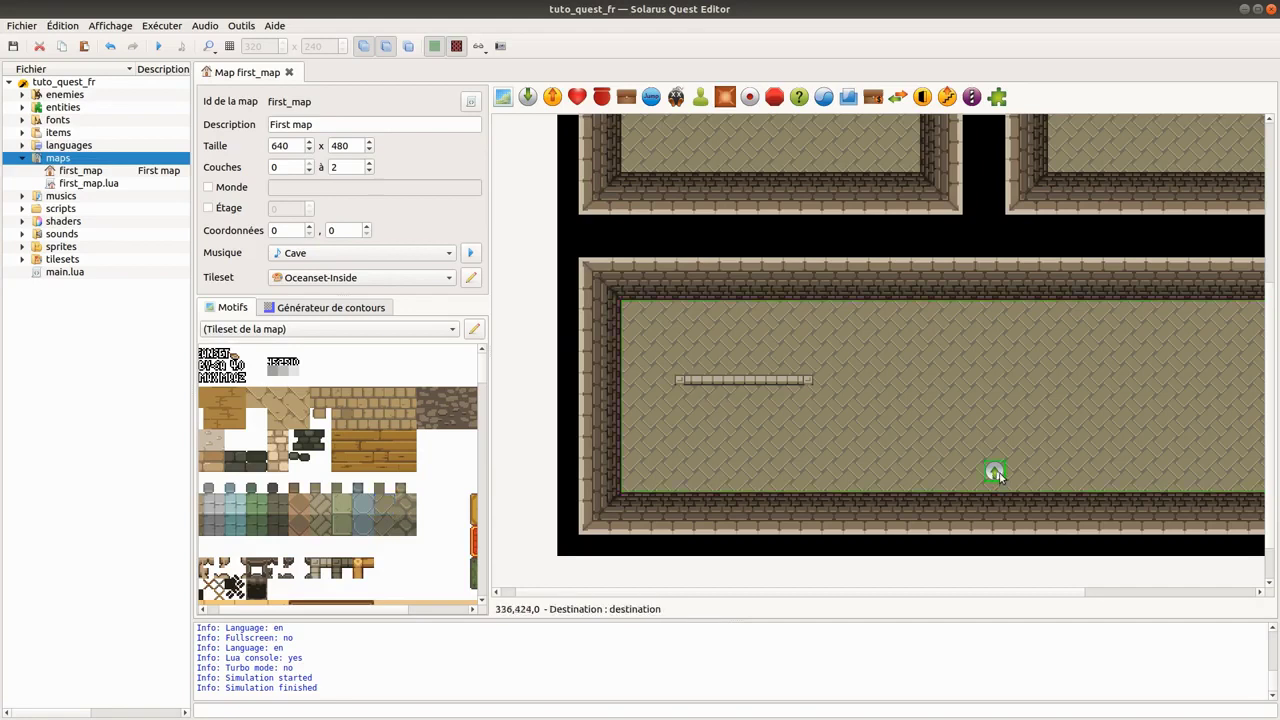
left_click(893, 365)
left_click(789, 380)
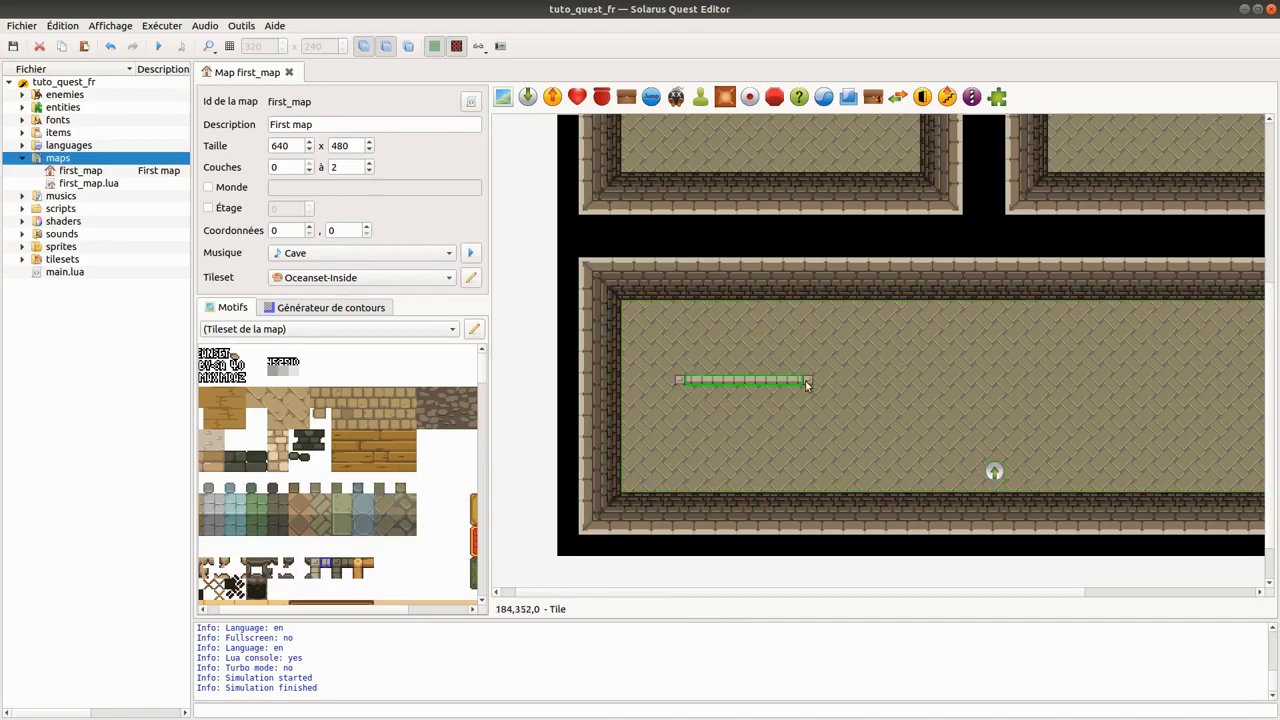
left_click(838, 292)
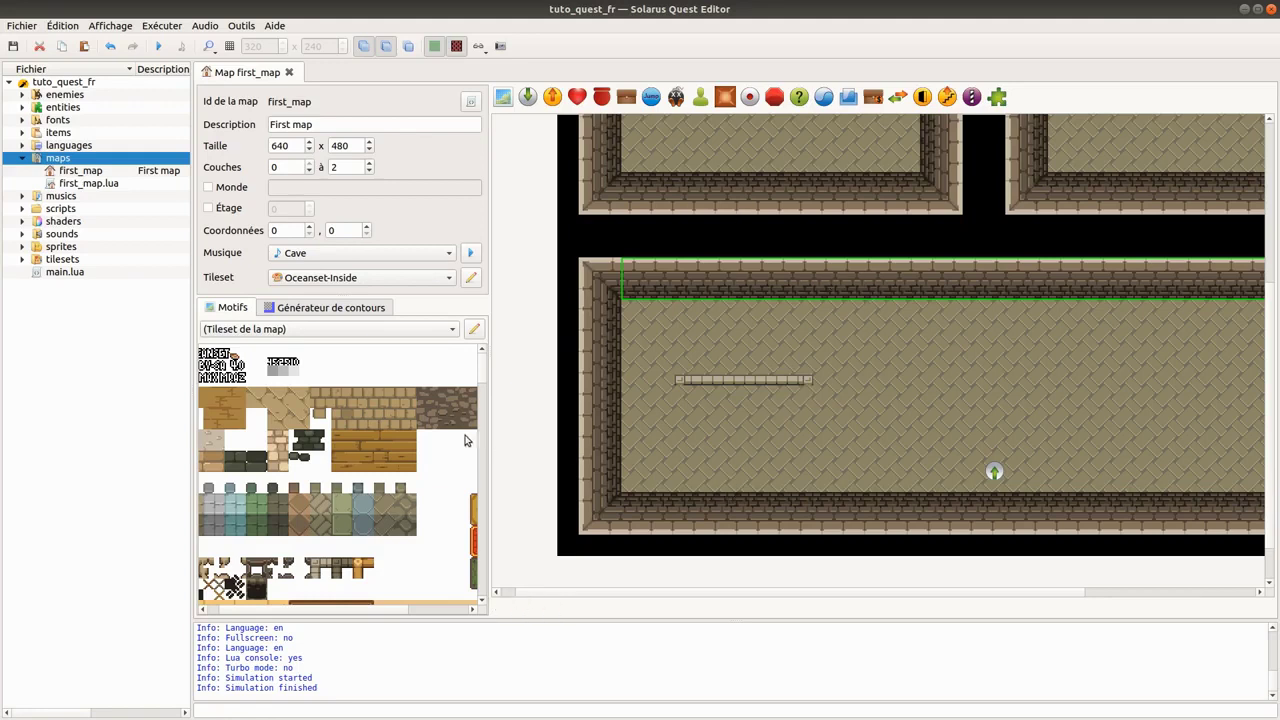
scroll(436, 462, "down", 2)
scroll(436, 418, "down", 1)
scroll(436, 418, "down", 1)
scroll(437, 415, "up", 1)
scroll(438, 412, "up", 3)
mouse_move(1248, 283)
left_mouse_down()
mouse_move(693, 293)
mouse_move(929, 263)
mouse_move(812, 404)
mouse_move(993, 295)
left_mouse_up()
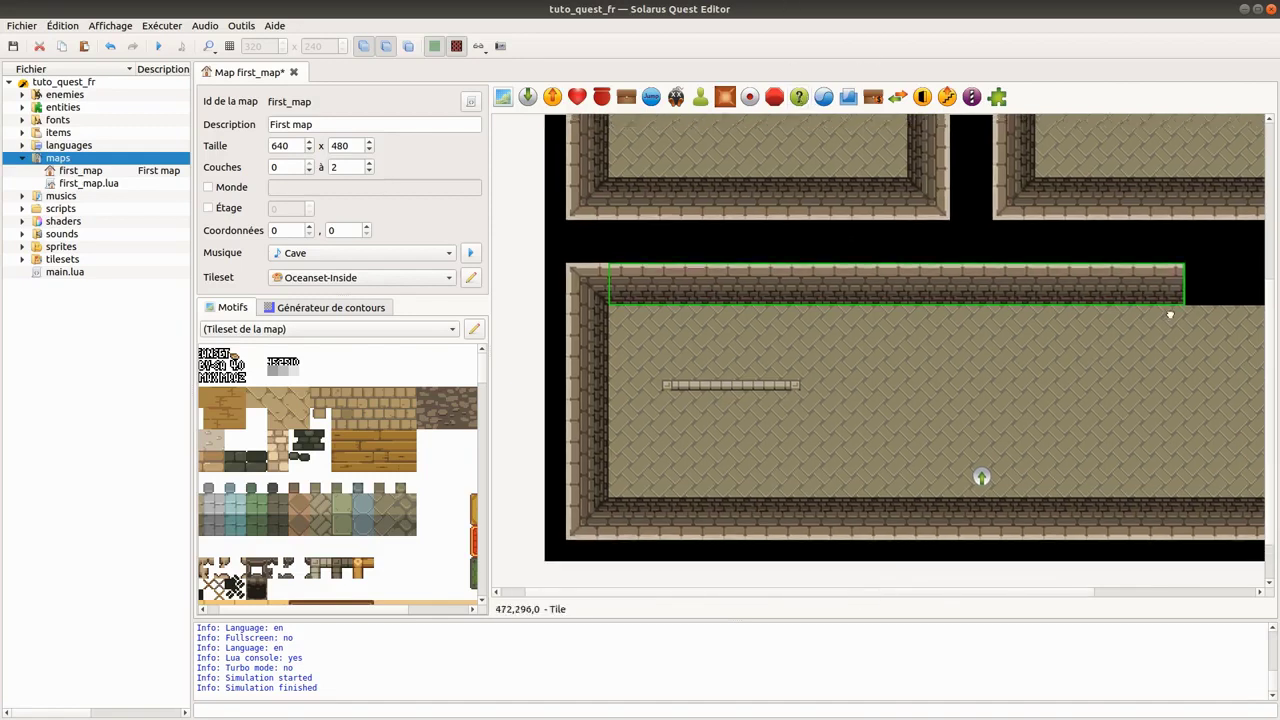
left_click_drag(993, 295, 1111, 305)
scroll(943, 337, "left", 3)
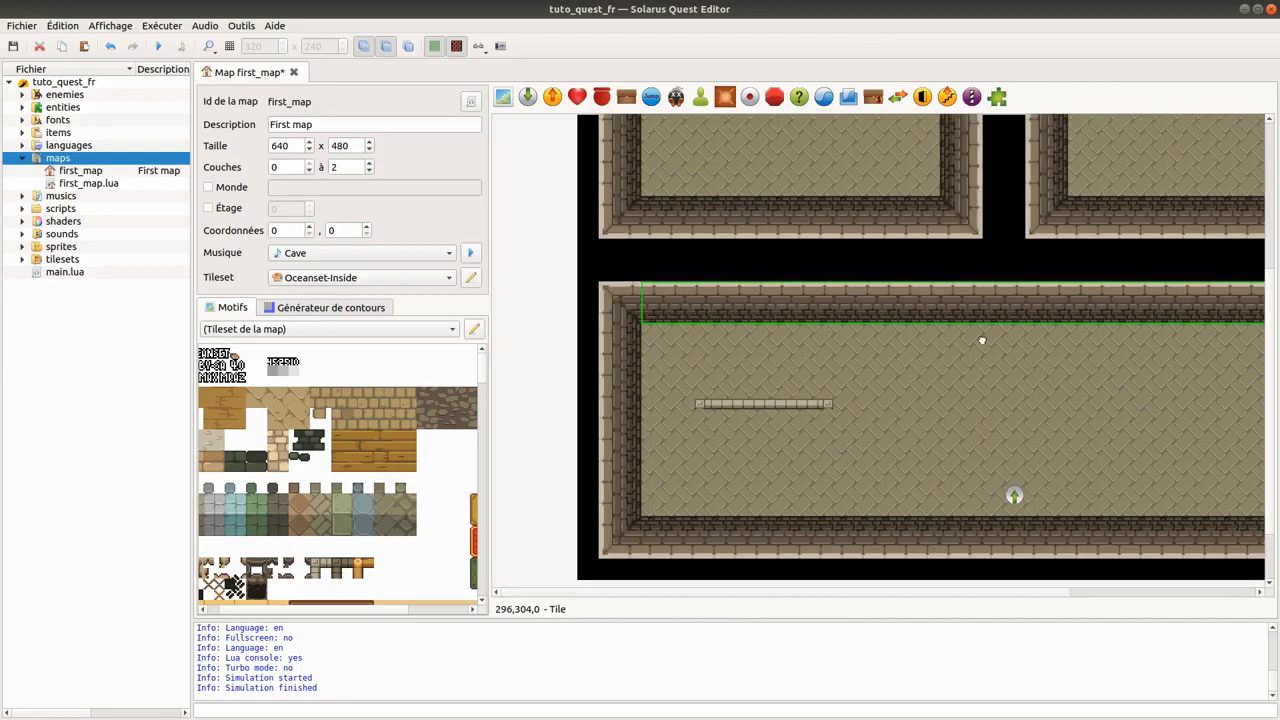
left_click_drag(755, 325, 608, 298)
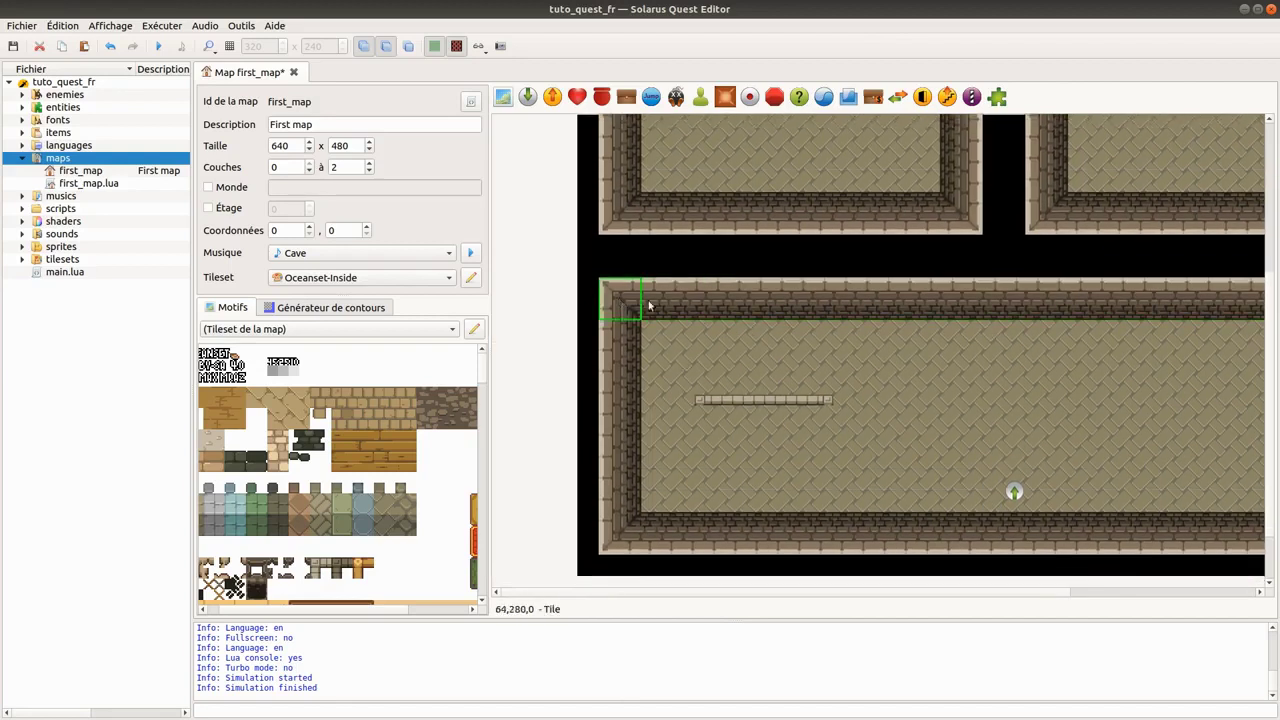
left_click(663, 365)
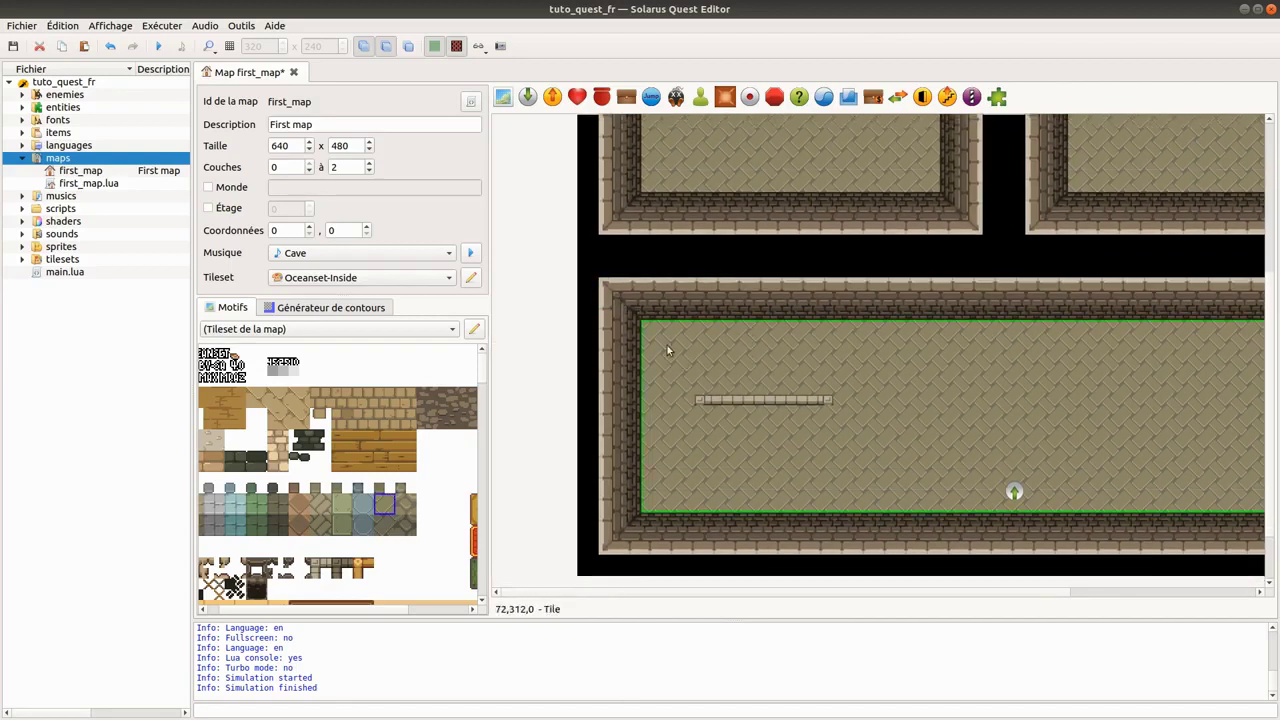
mouse_move(671, 346)
left_mouse_down()
mouse_move(907, 220)
mouse_move(646, 336)
left_mouse_up()
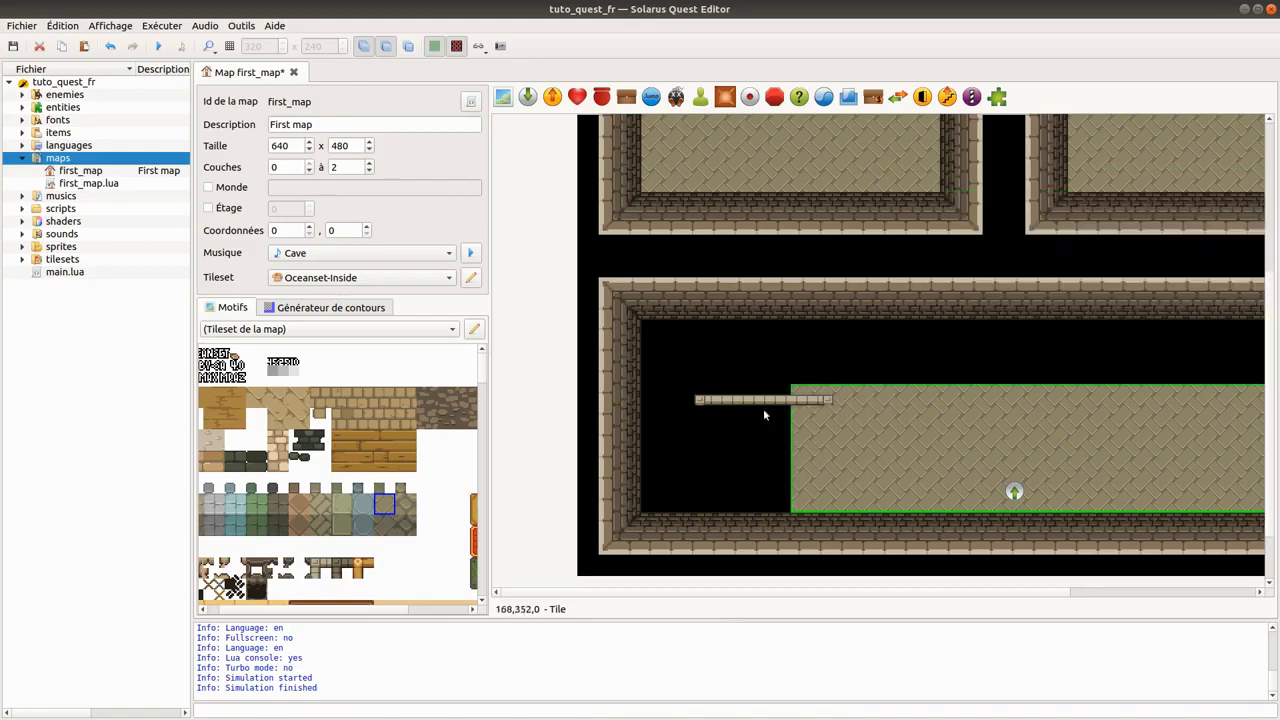
left_click(556, 361)
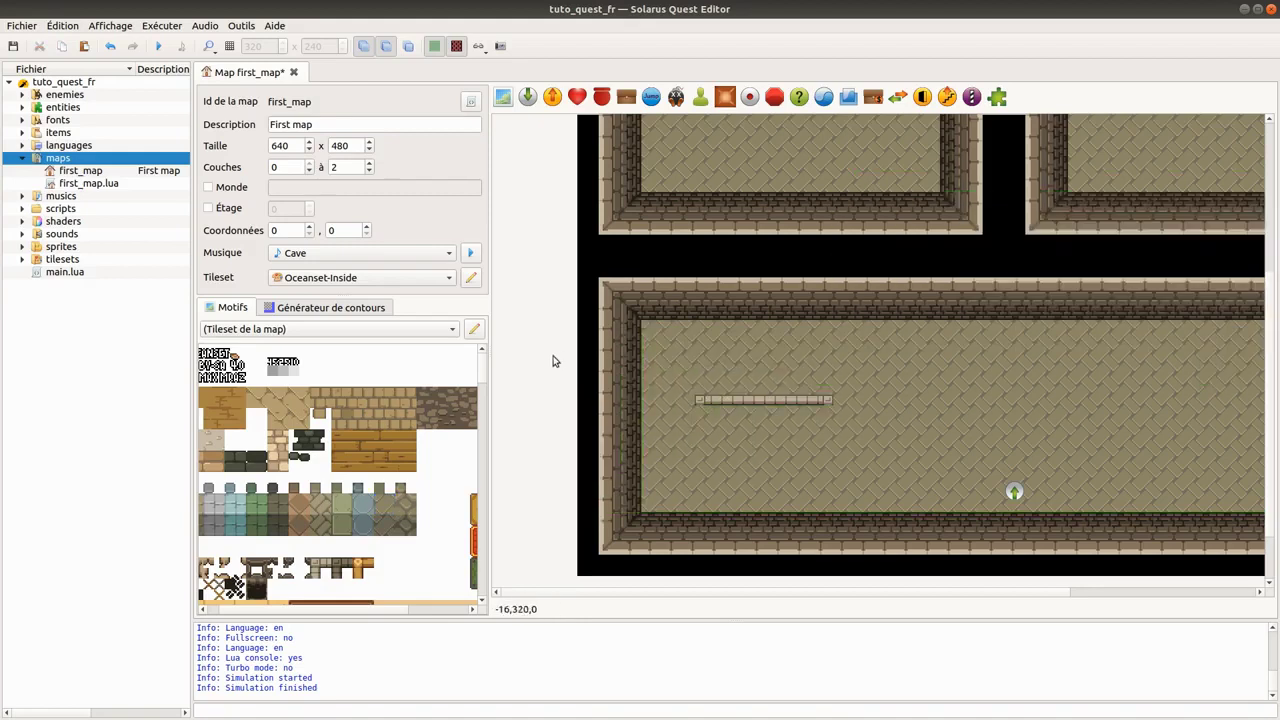
key("ctrl+s")
scroll(383, 373, "down", 2)
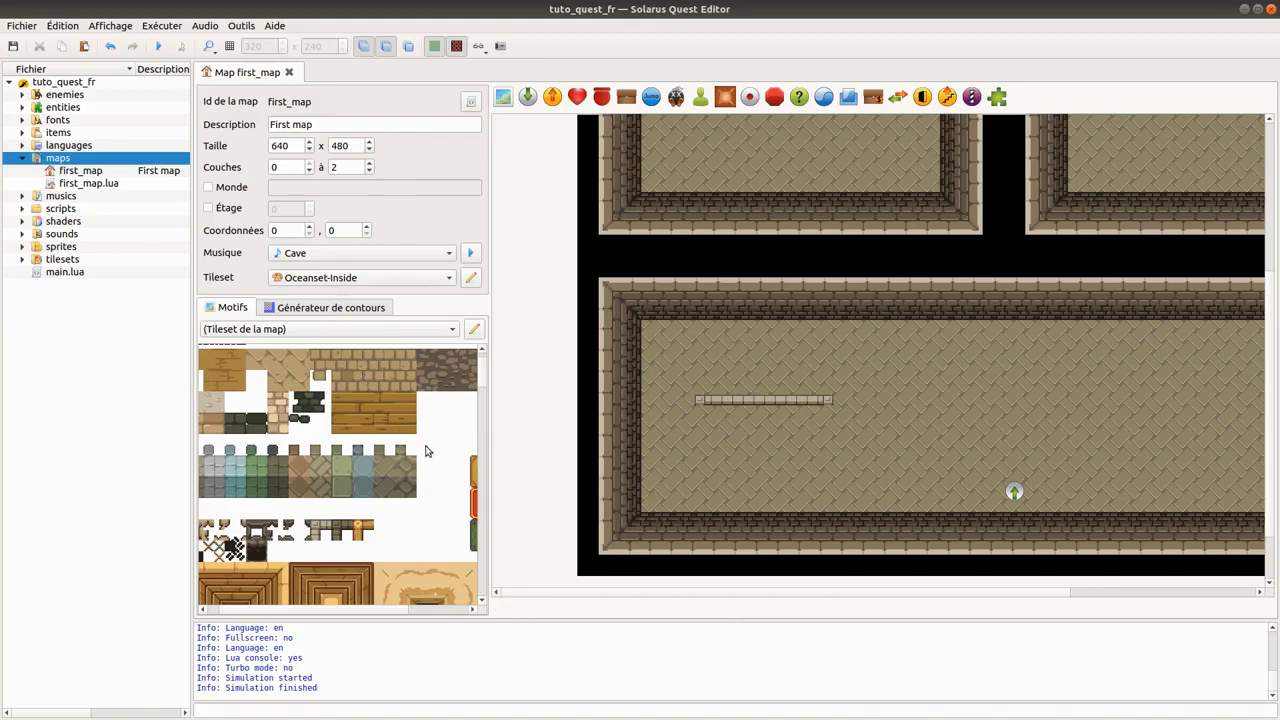
Move the small left and right end pieces into line with the ledge bar's ends
scroll(952, 352, "up", 5)
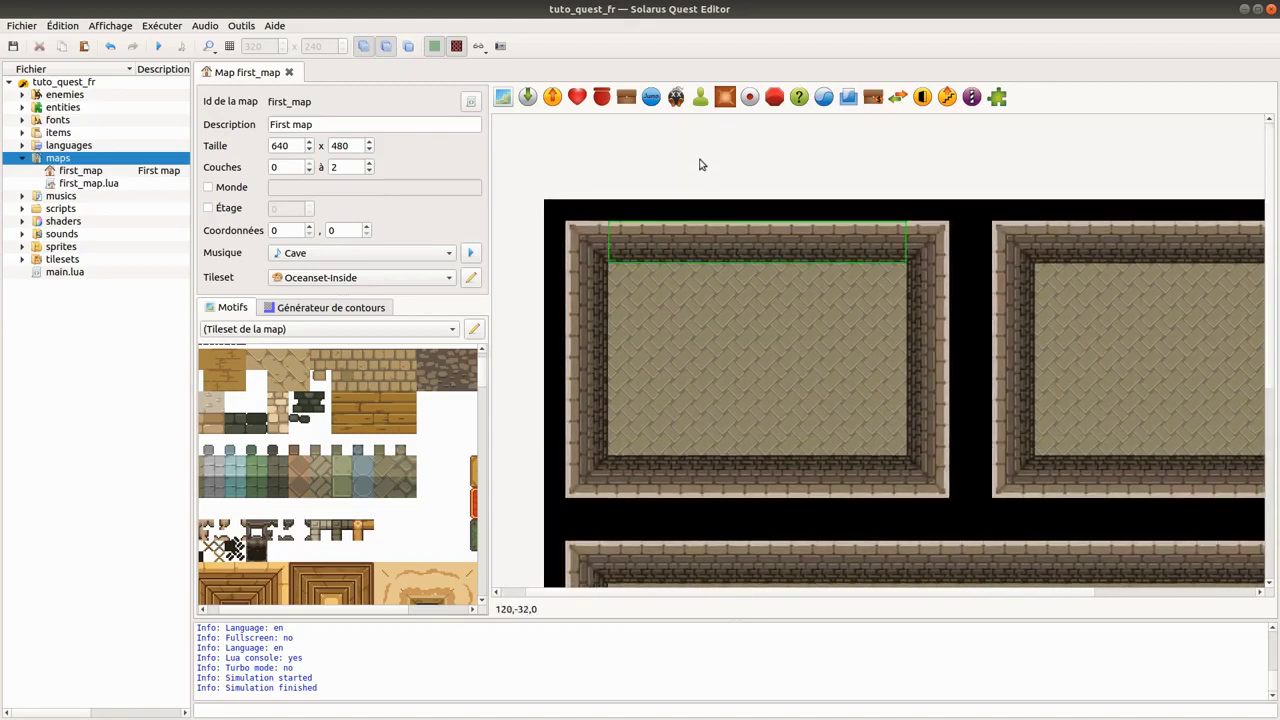
scroll(752, 395, "down", 4)
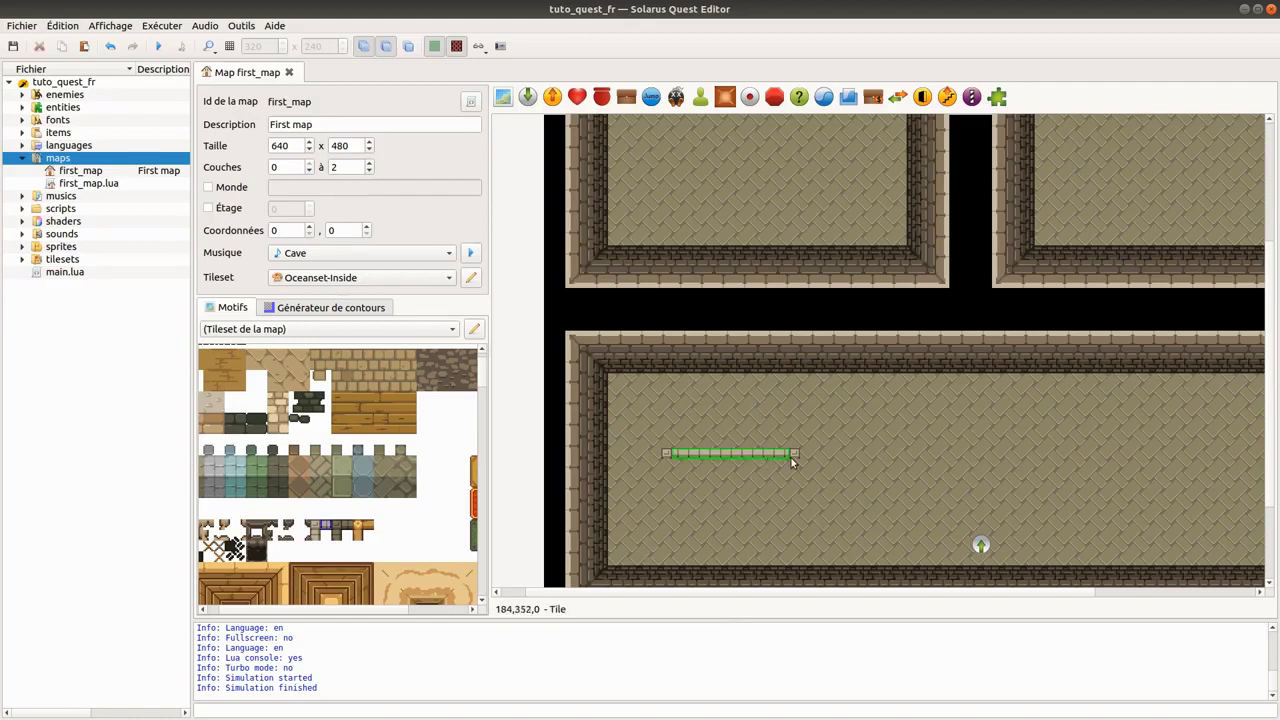
left_click(604, 355)
left_click(687, 350)
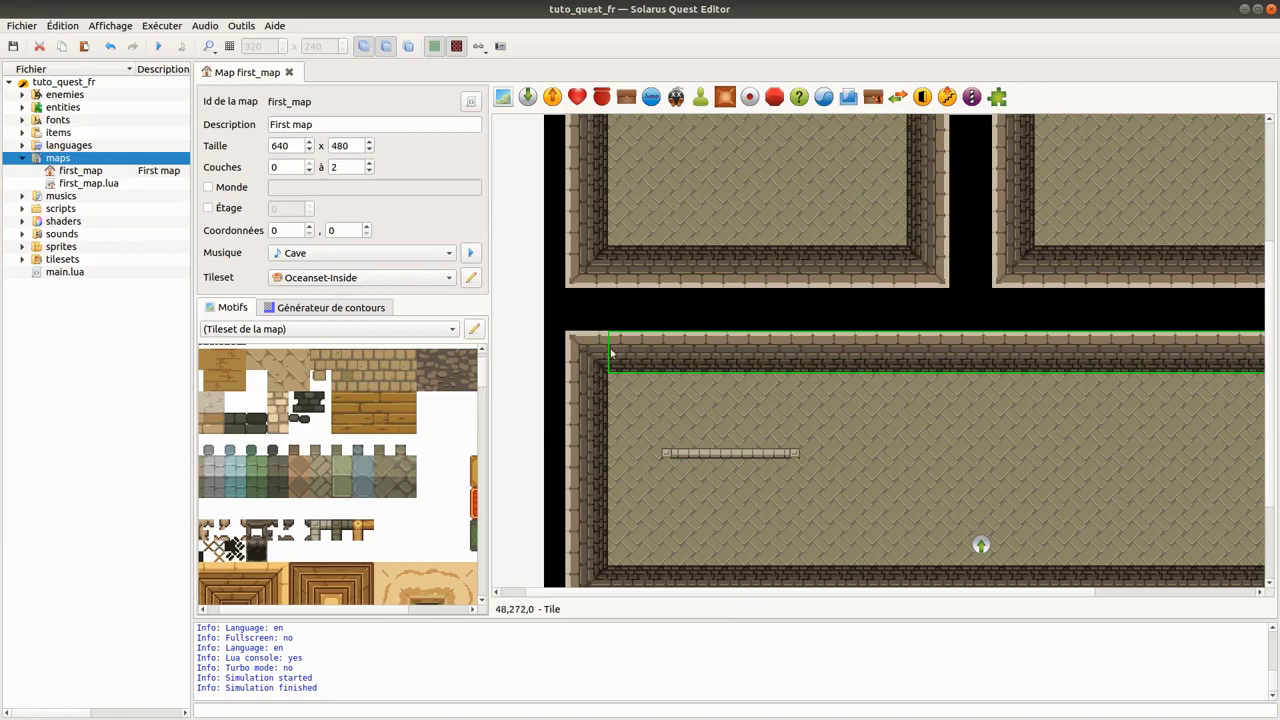
scroll(690, 343, "down", 2)
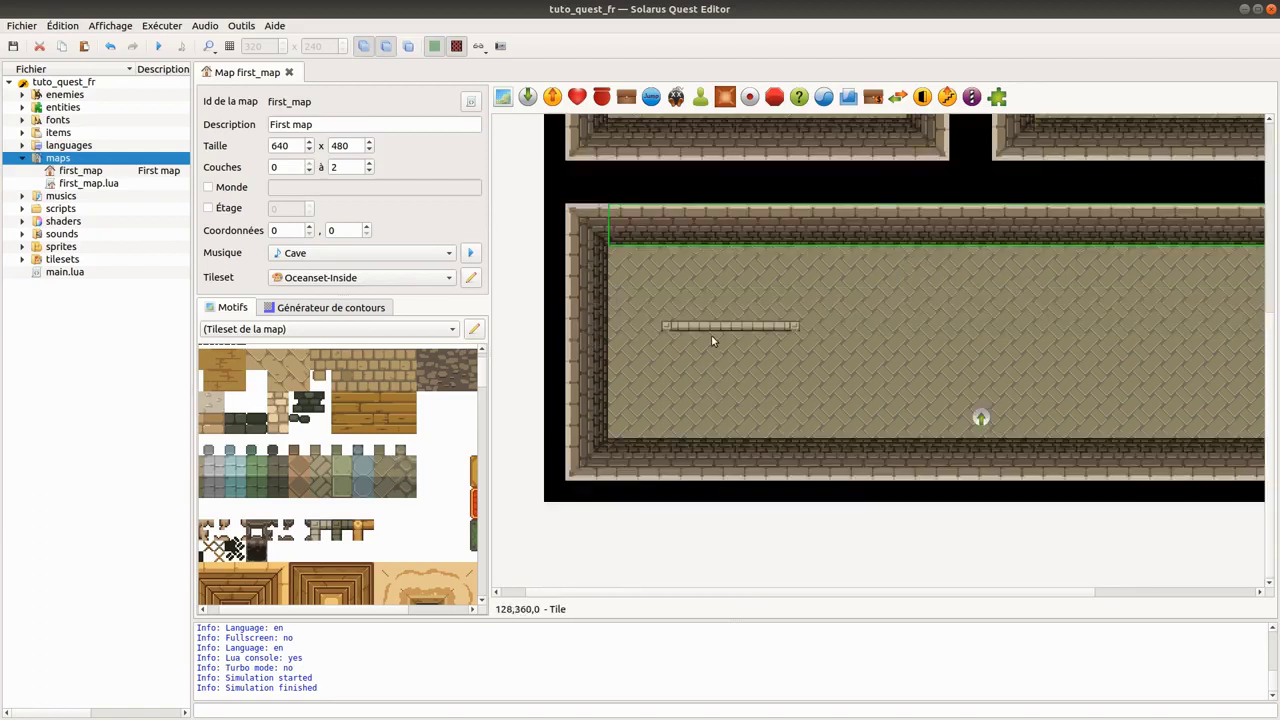
scroll(650, 290, "up", 1)
left_click(669, 398)
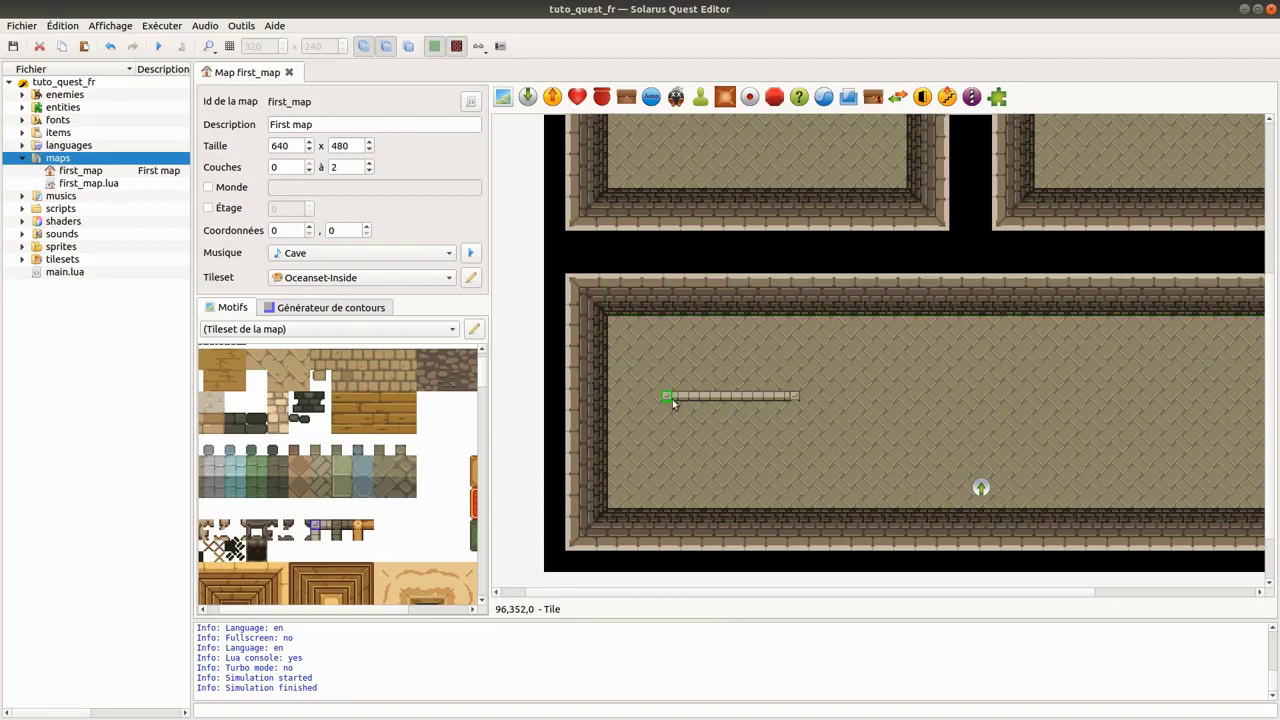
mouse_move(670, 399)
left_mouse_down()
mouse_move(655, 384)
mouse_move(687, 384)
left_mouse_up()
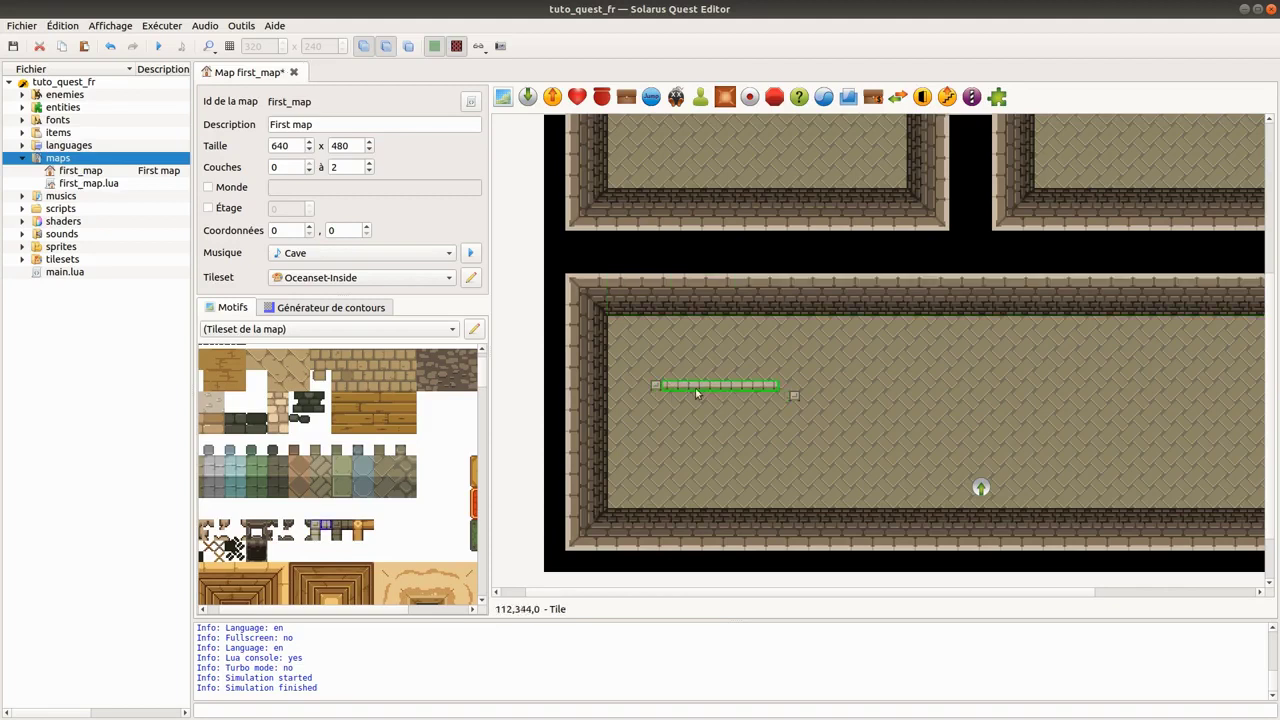
left_click_drag(790, 396, 782, 385)
Check the bar's left end piece against the long bar tile, then save first_map
left_click(787, 404)
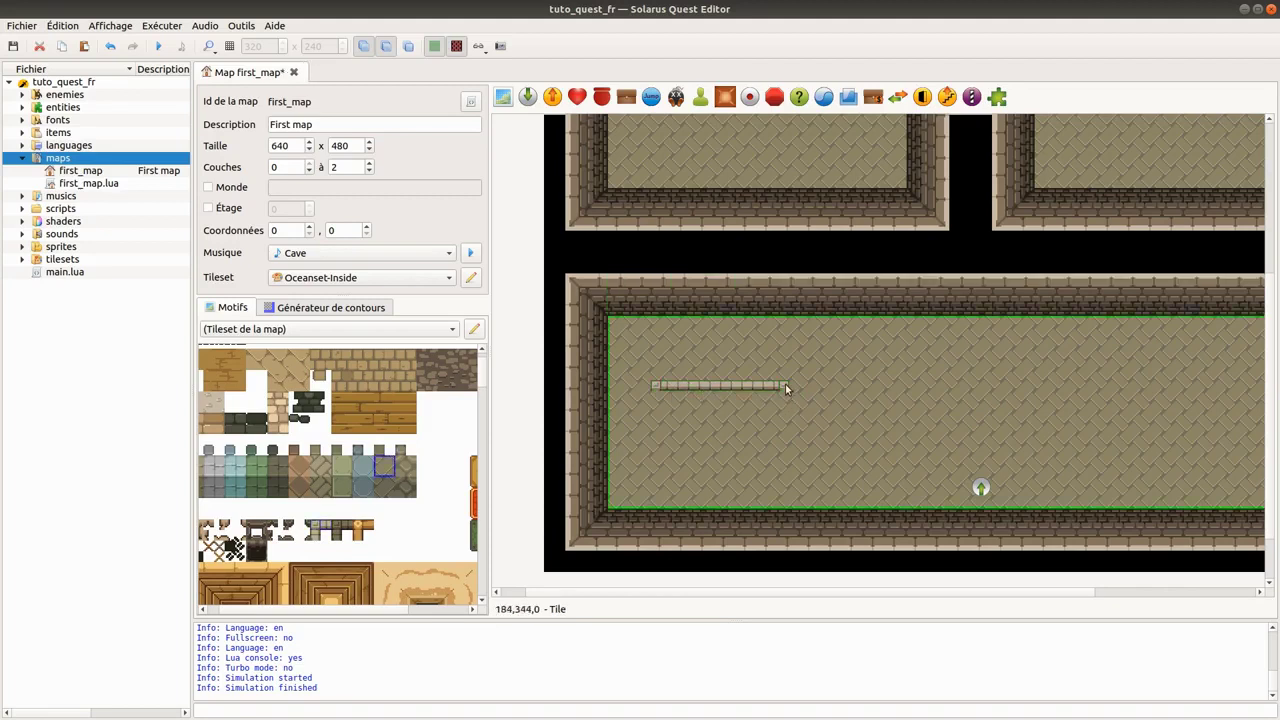
key("Escape")
left_click(658, 384)
left_click(724, 387)
key("ctrl+s")
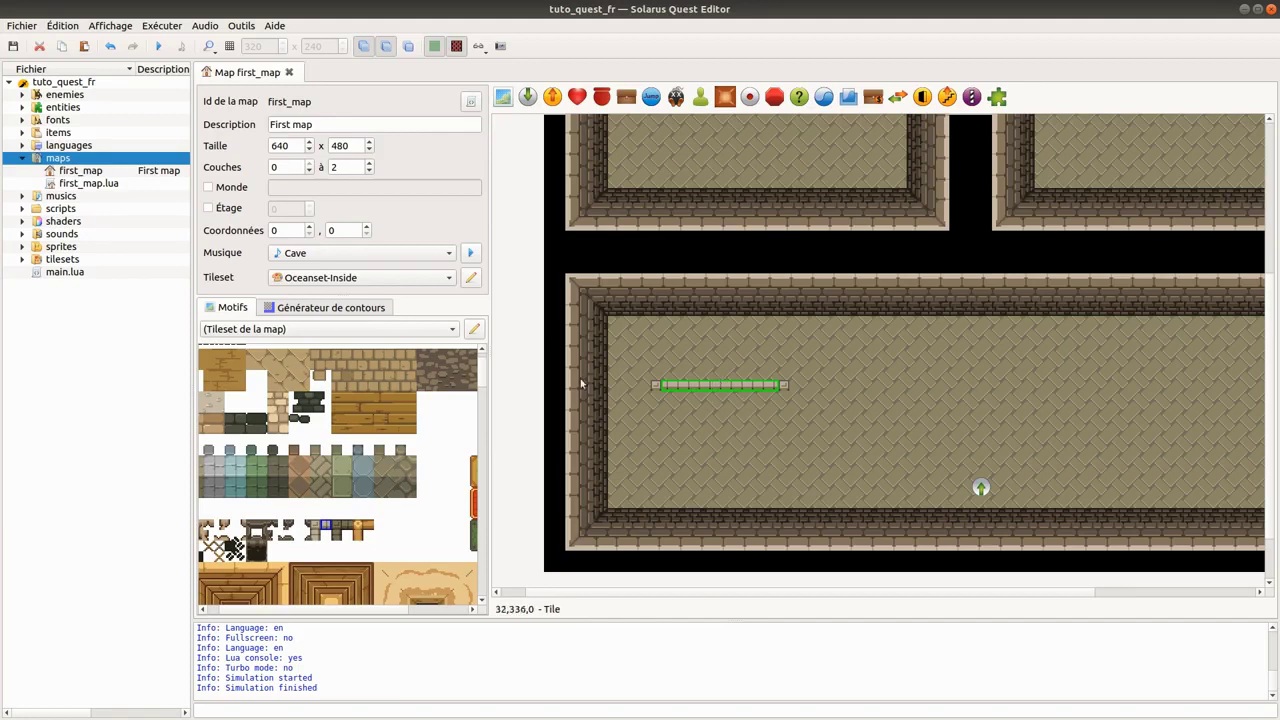
left_click(655, 388)
right_click(719, 389)
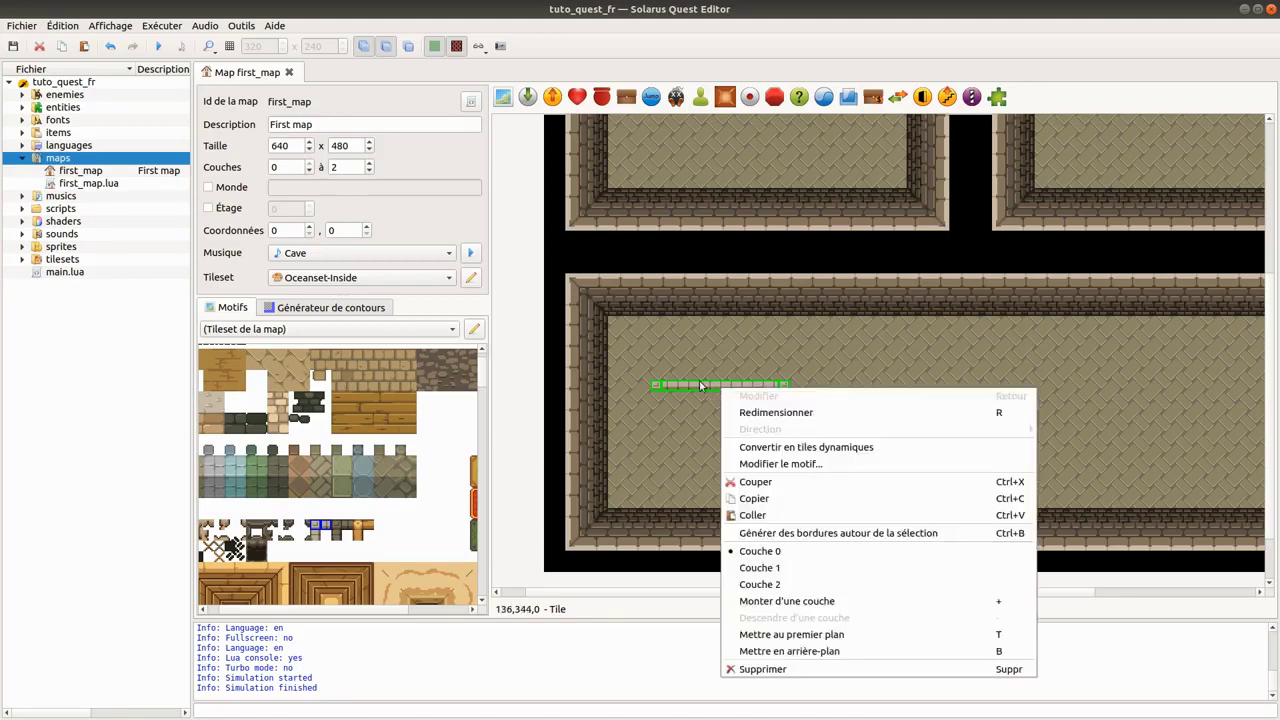
left_click(656, 389)
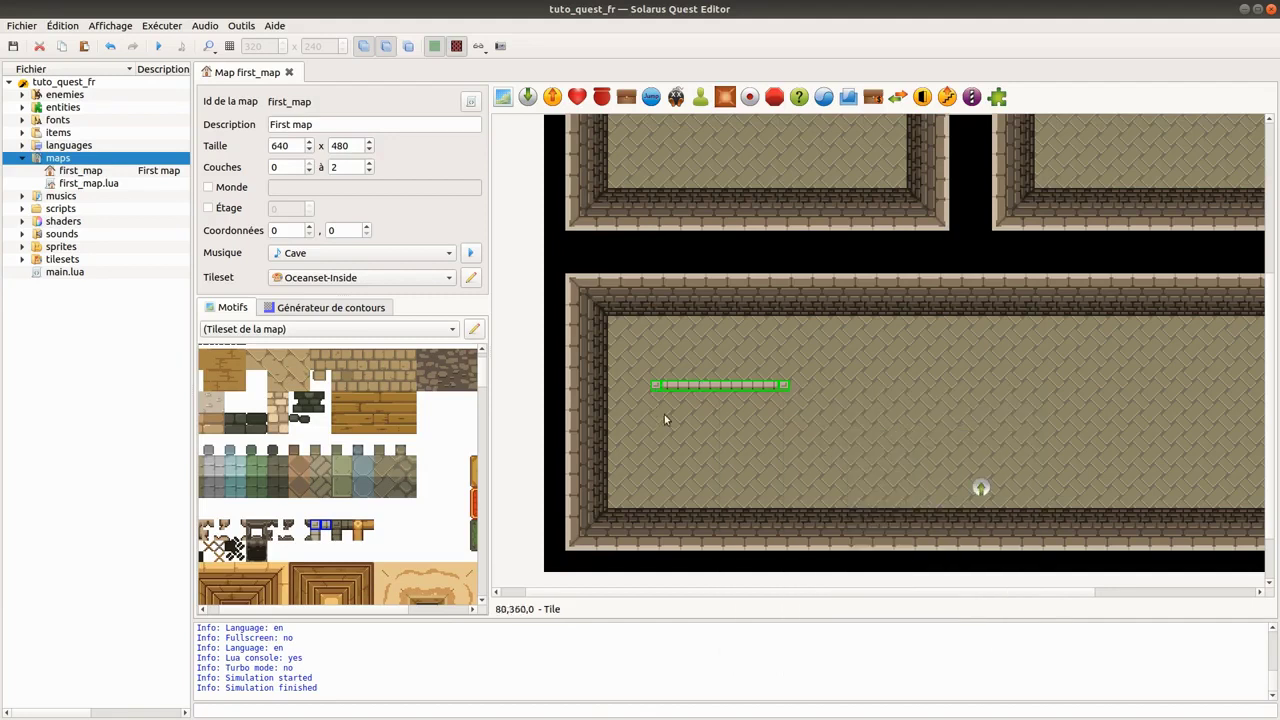
left_click(677, 355, "ctrl")
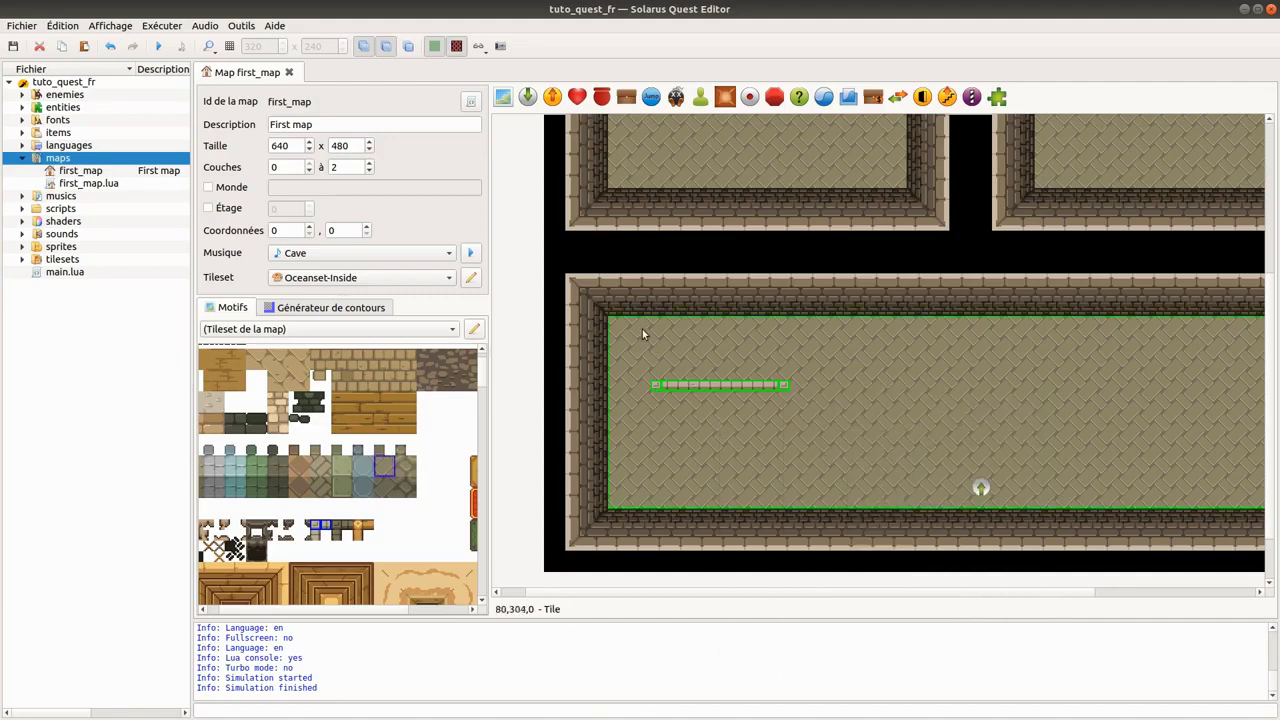
left_click(674, 388)
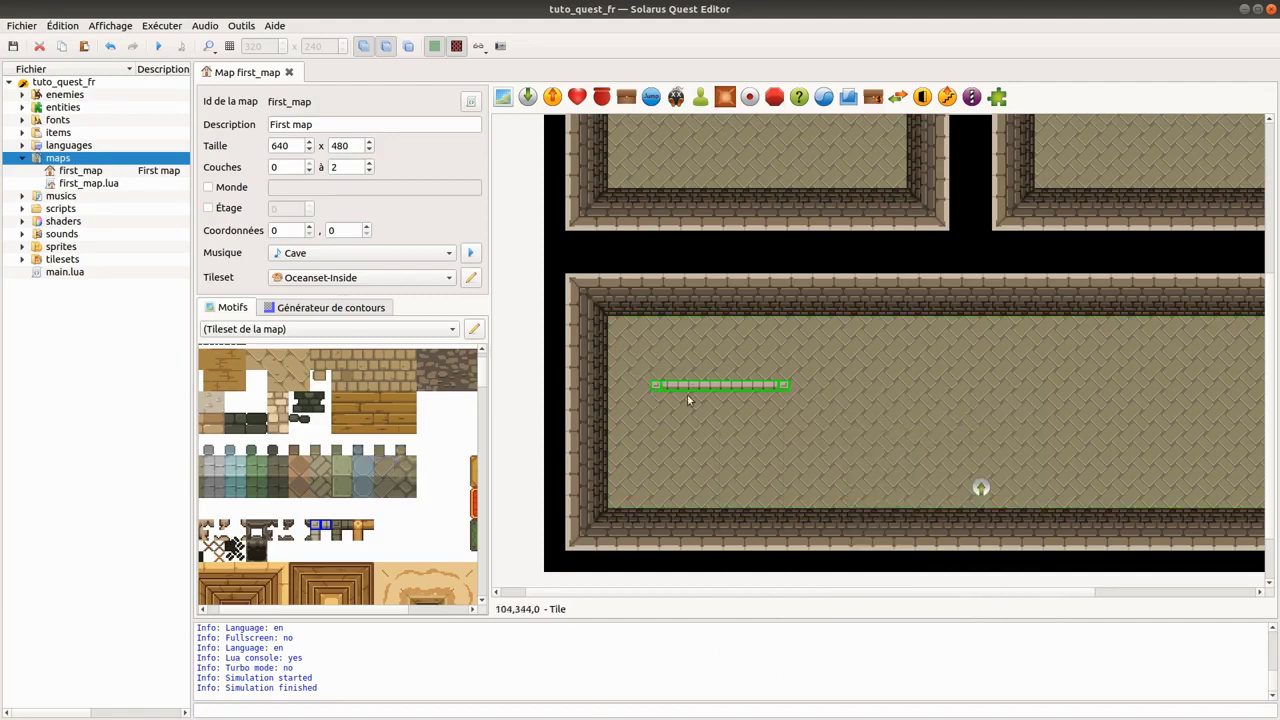
right_click(762, 388)
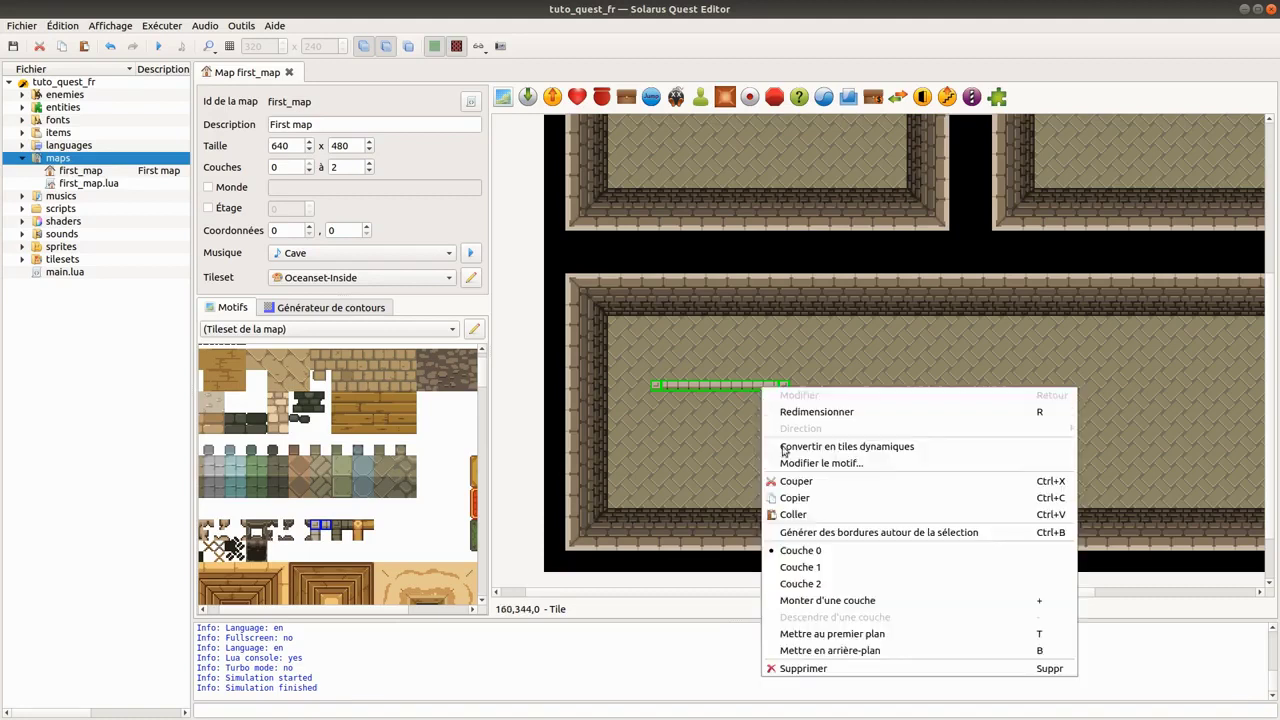
left_click(840, 651)
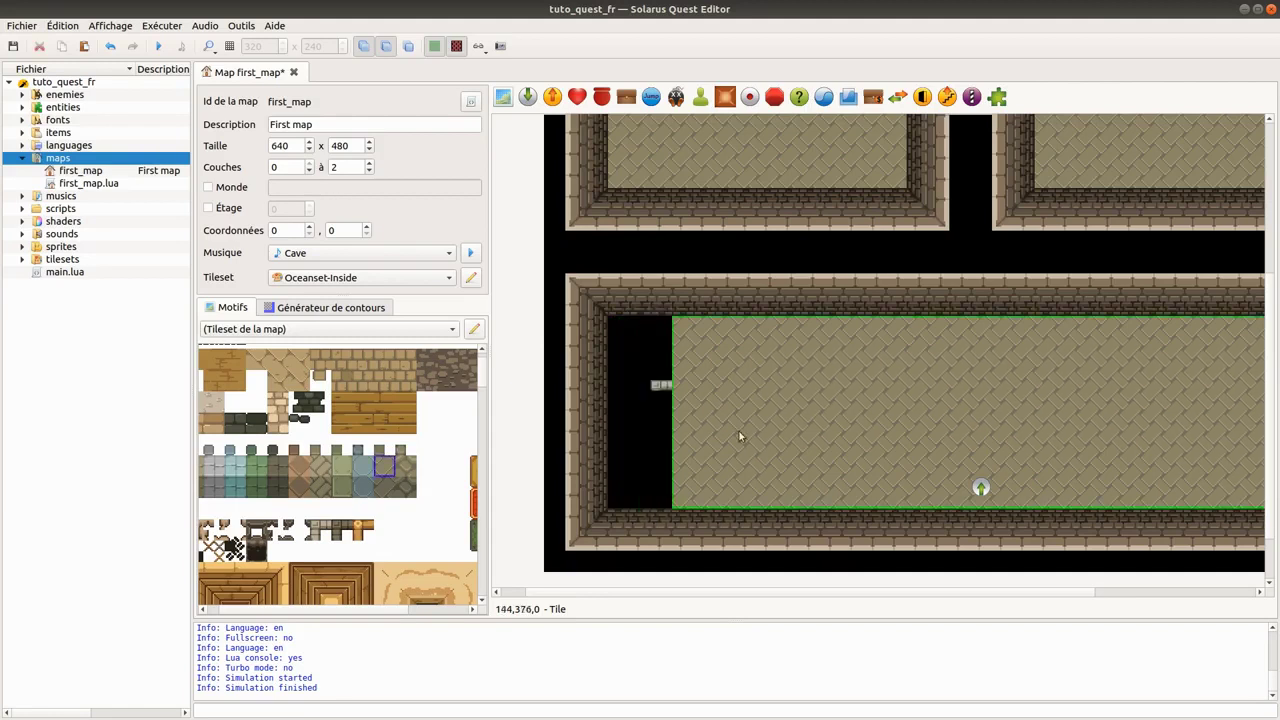
left_click_drag(680, 450, 1099, 367)
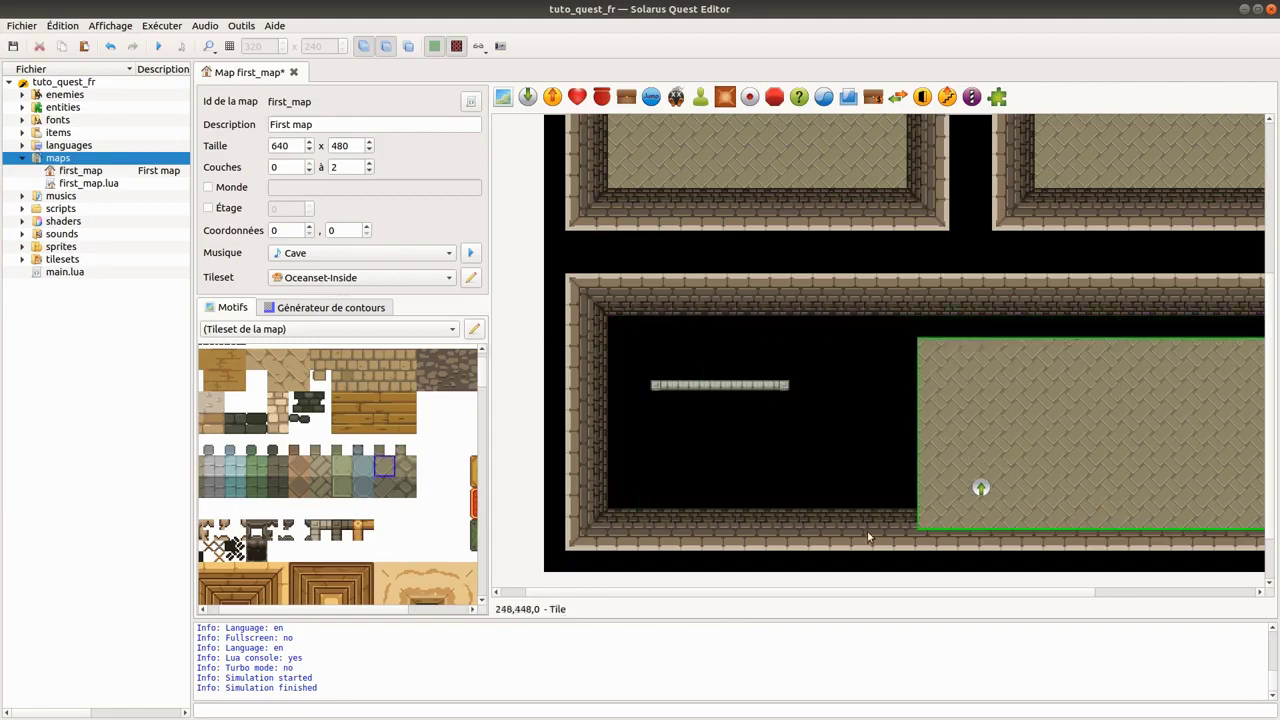
key("ctrl+z")
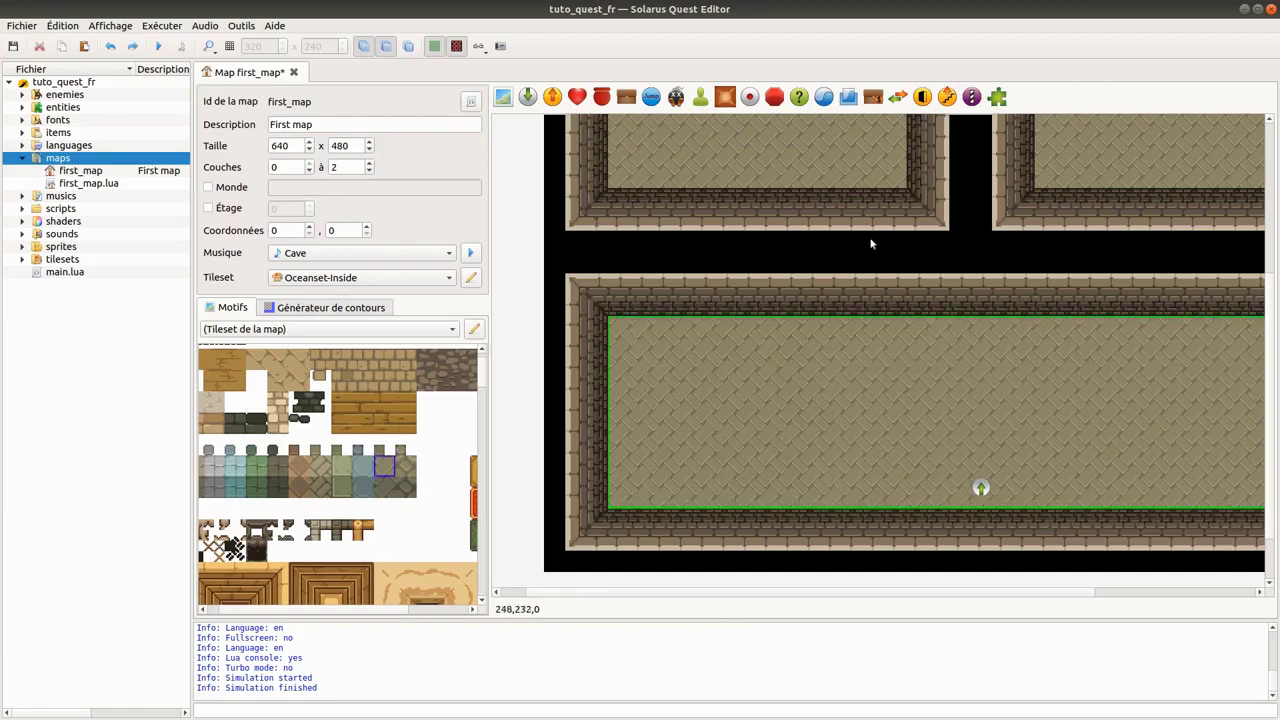
key("ctrl+z")
left_click(522, 378)
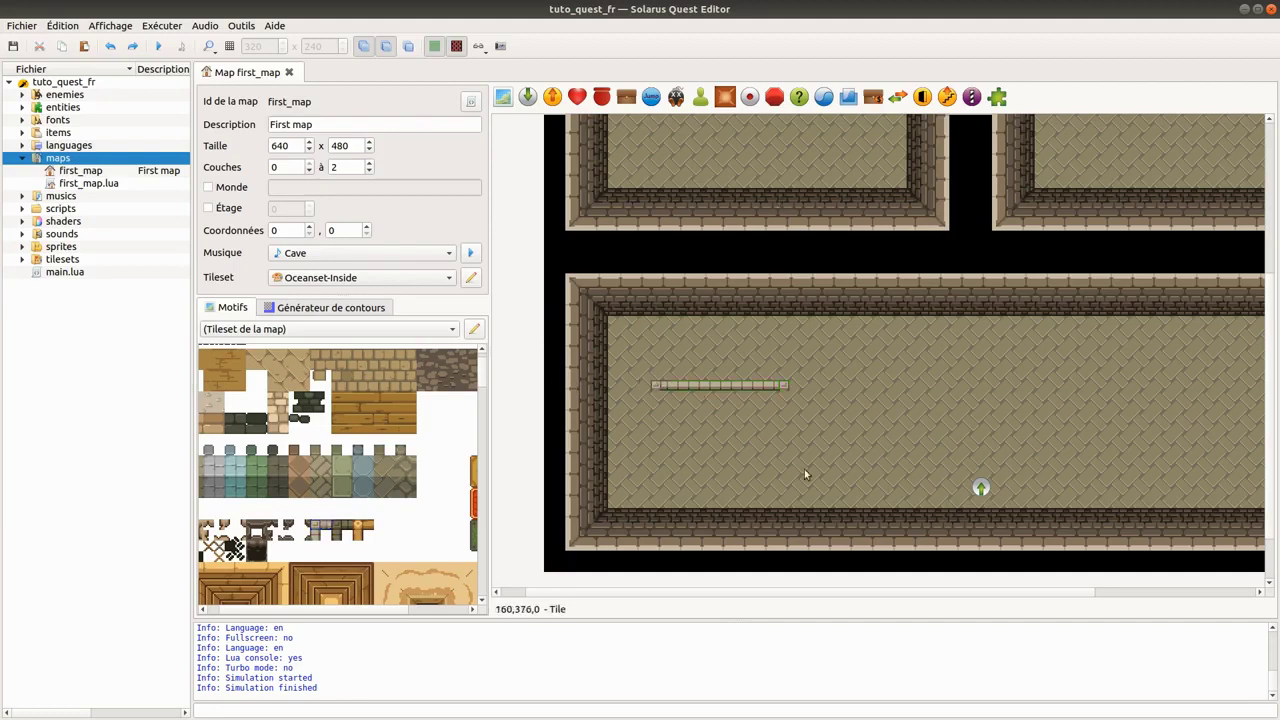
scroll(650, 375, "down", 1)
scroll(650, 375, "right", 1)
Nudge a floor tile near the ledge bar slightly down and to the right
left_click(634, 371)
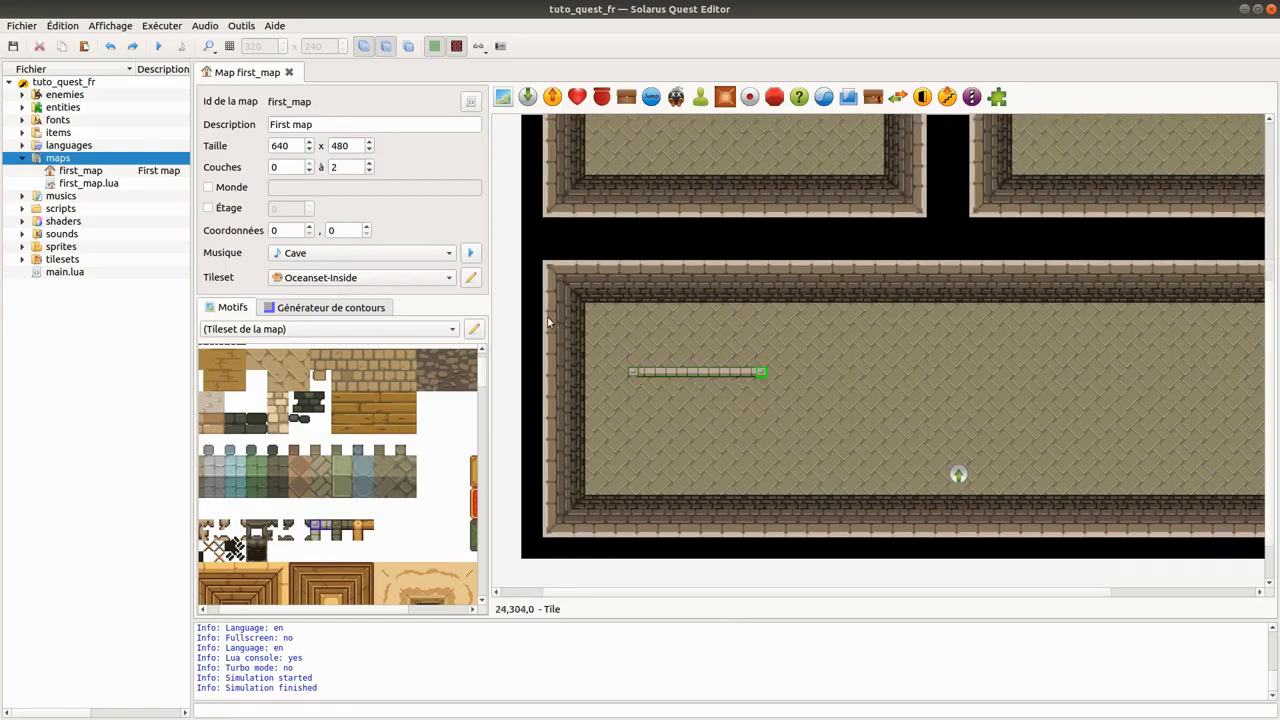
left_click(505, 329)
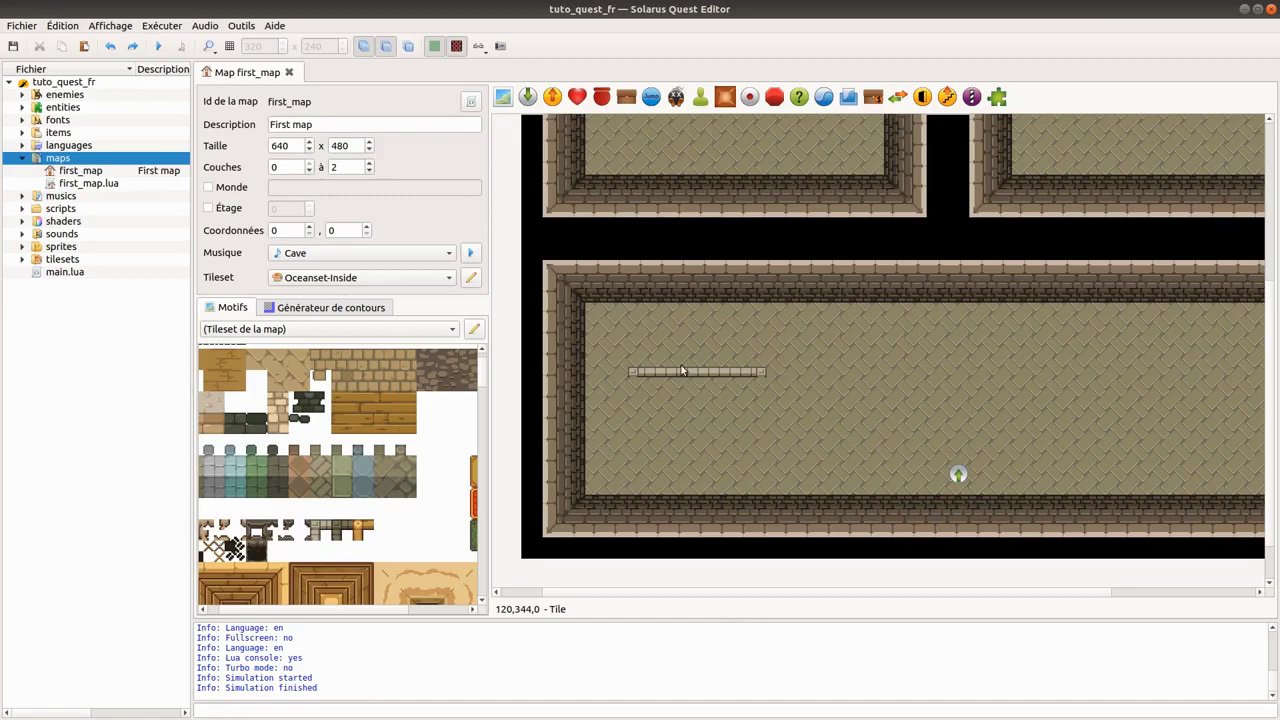
left_click(605, 330)
mouse_move(605, 330)
left_mouse_down()
mouse_move(658, 370)
mouse_move(574, 329)
mouse_move(601, 333)
left_mouse_up()
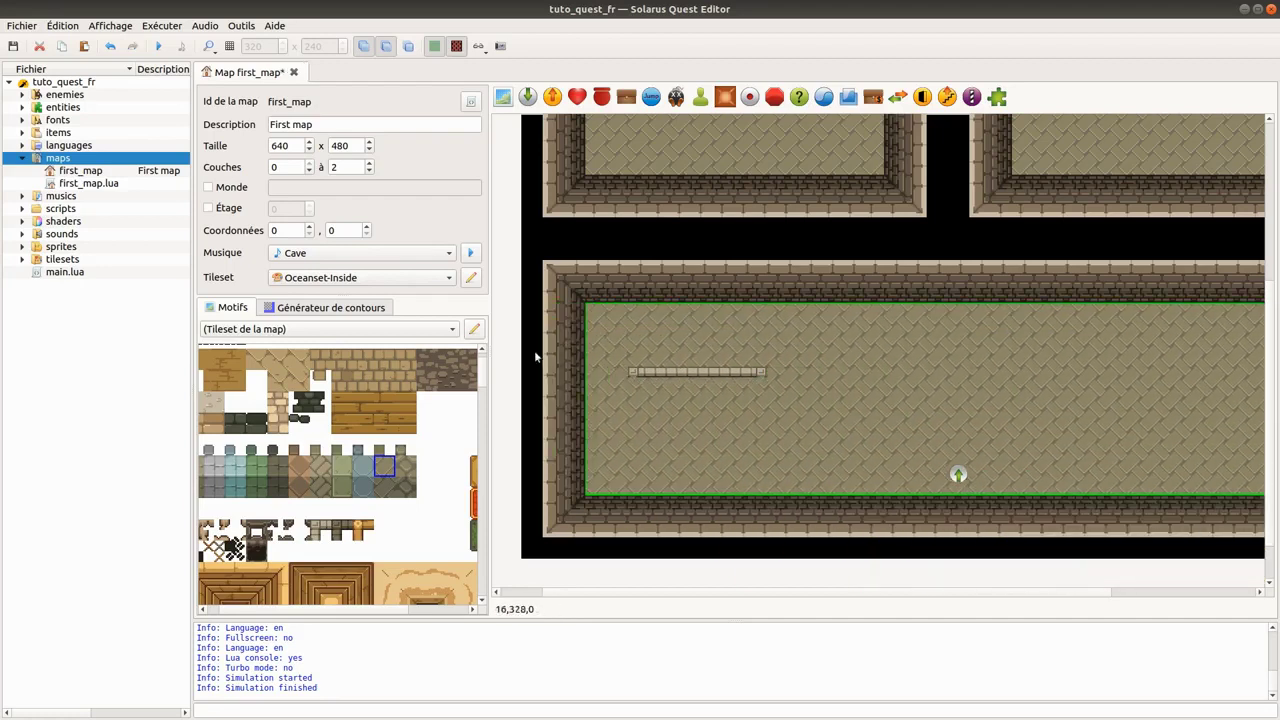
middle_click_drag(523, 406, 587, 349)
left_click(566, 310)
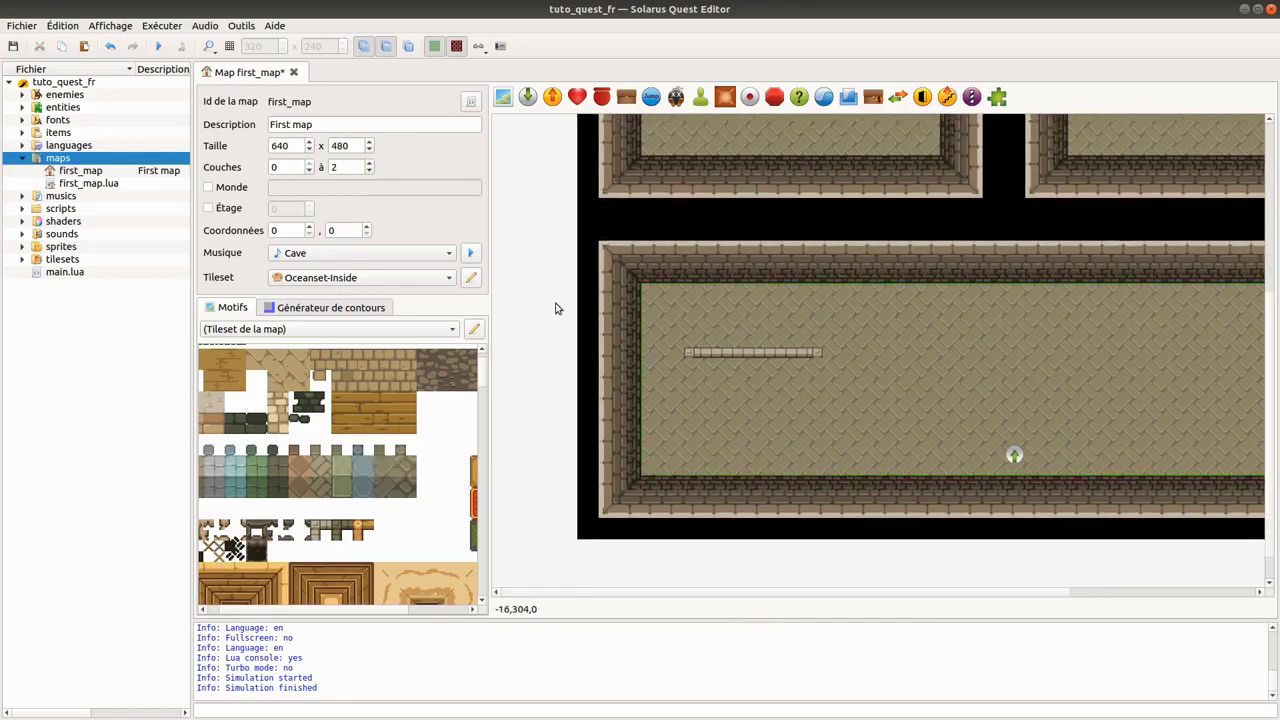
Box-select the ledge bar and shift it further right and slightly lower in the long room
left_click_drag(524, 291, 993, 440)
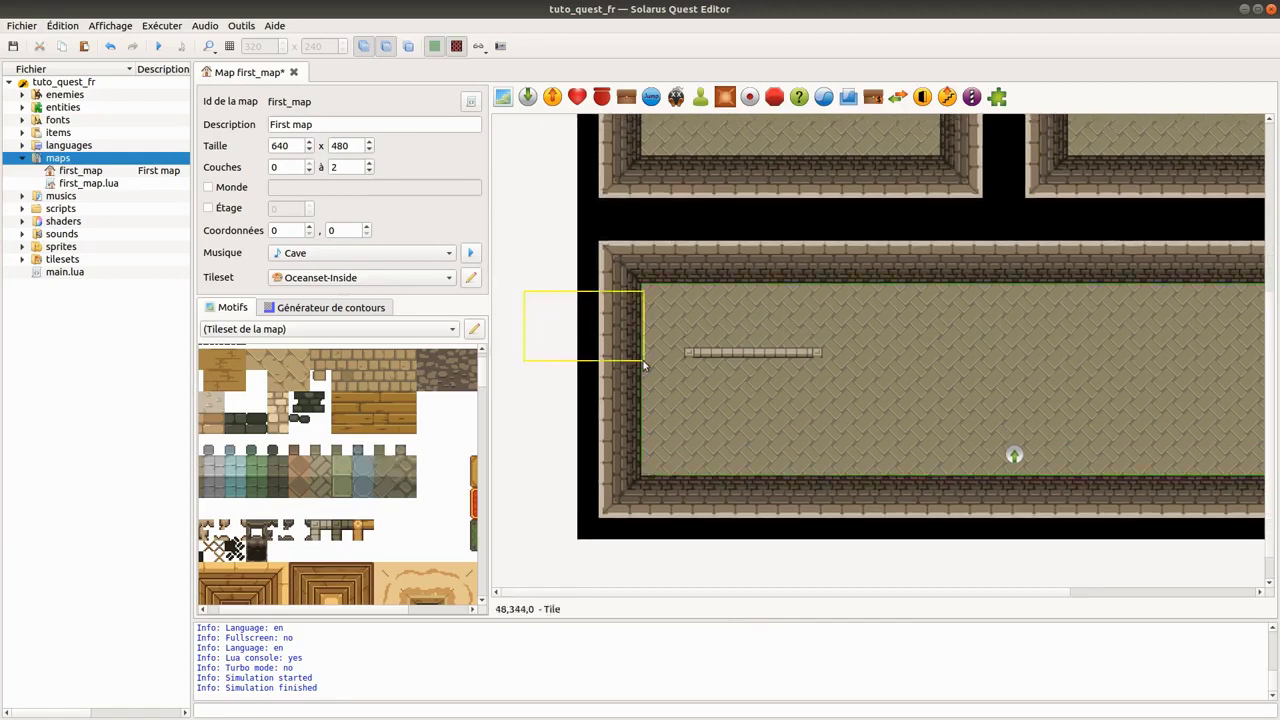
left_click_drag(993, 440, 887, 434)
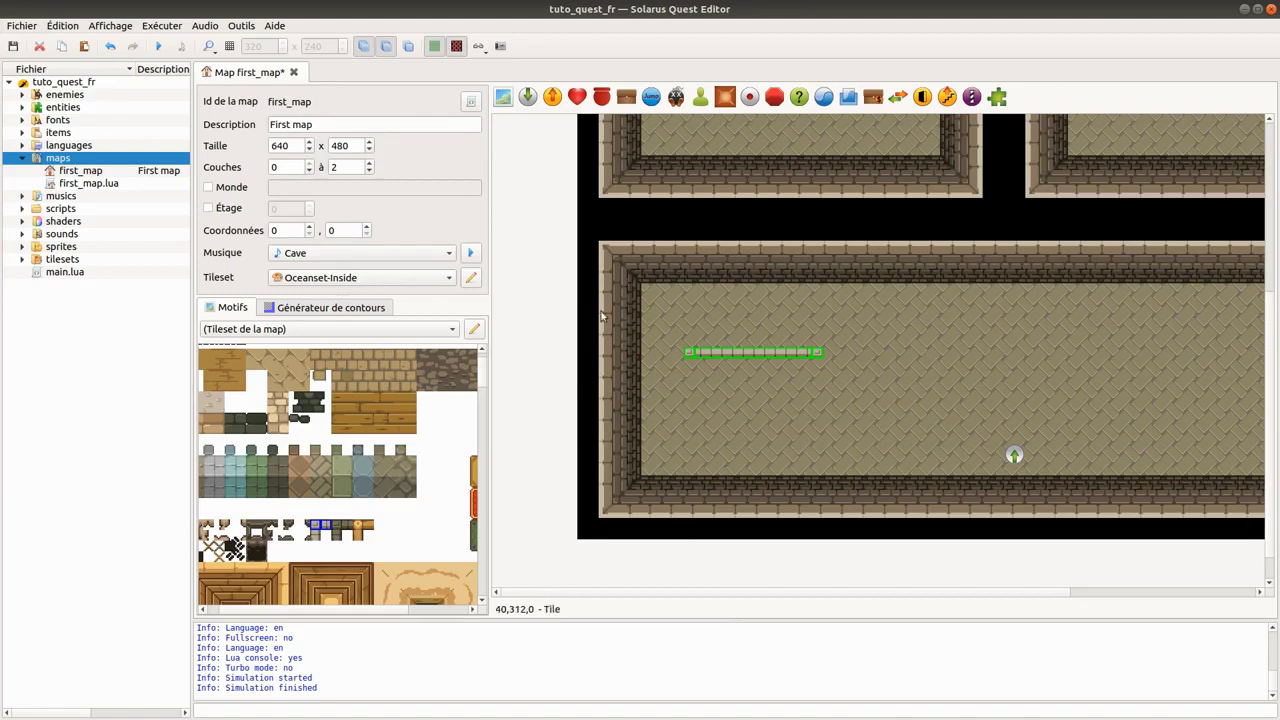
left_click(546, 368)
scroll(650, 355, "right", 3)
scroll(680, 352, "up", 2)
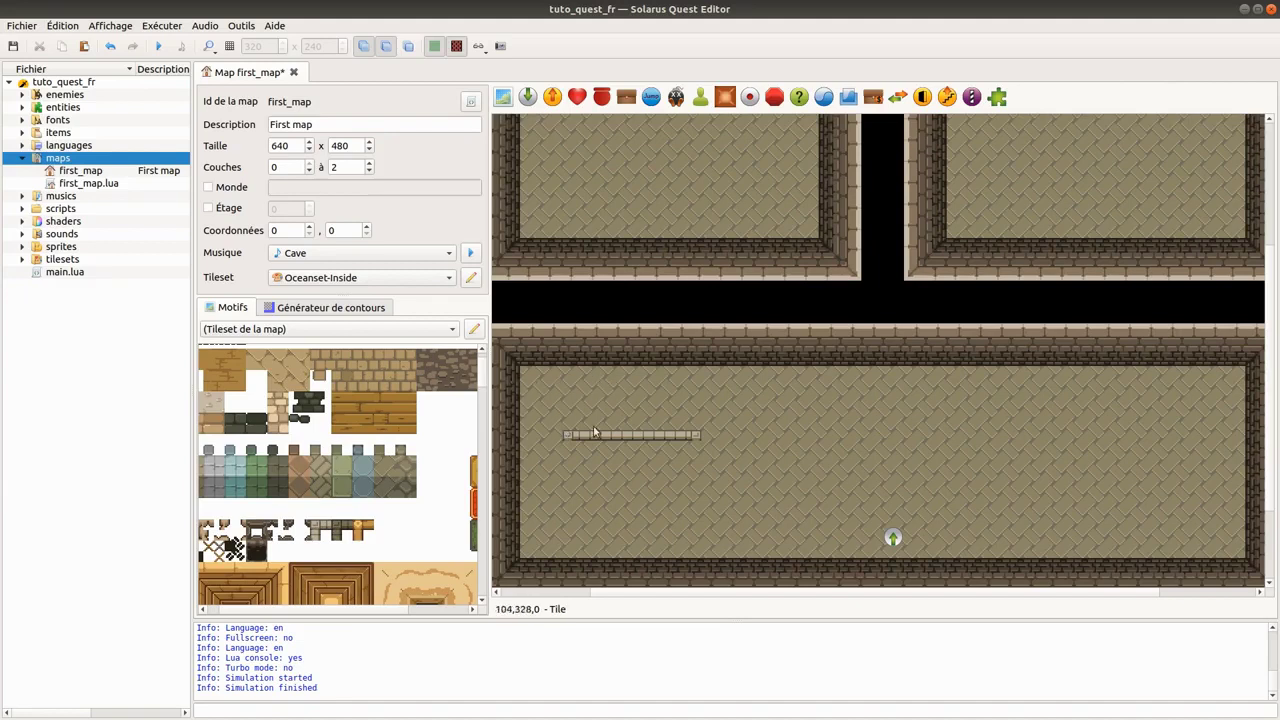
mouse_move(540, 398)
left_mouse_down()
mouse_move(710, 483)
mouse_move(726, 468)
left_mouse_up()
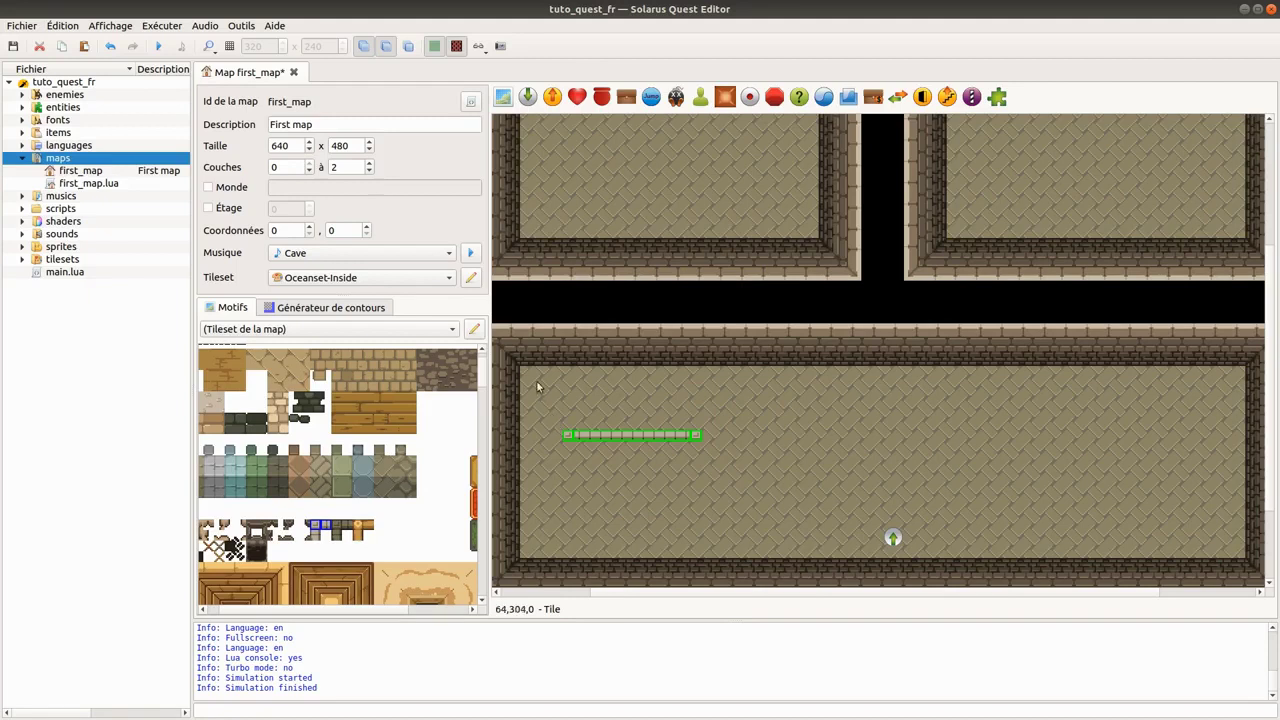
left_click_drag(537, 393, 757, 508)
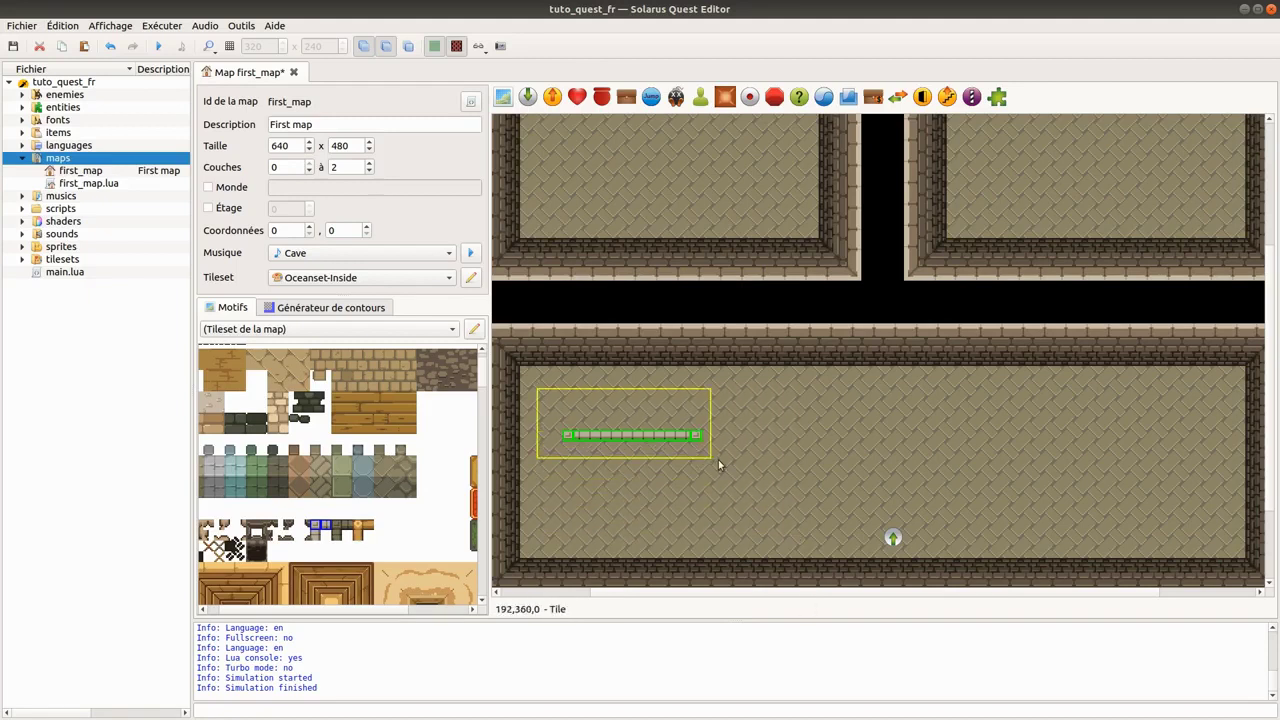
left_click_drag(757, 508, 750, 487)
left_click_drag(680, 437, 733, 447)
left_click(710, 530)
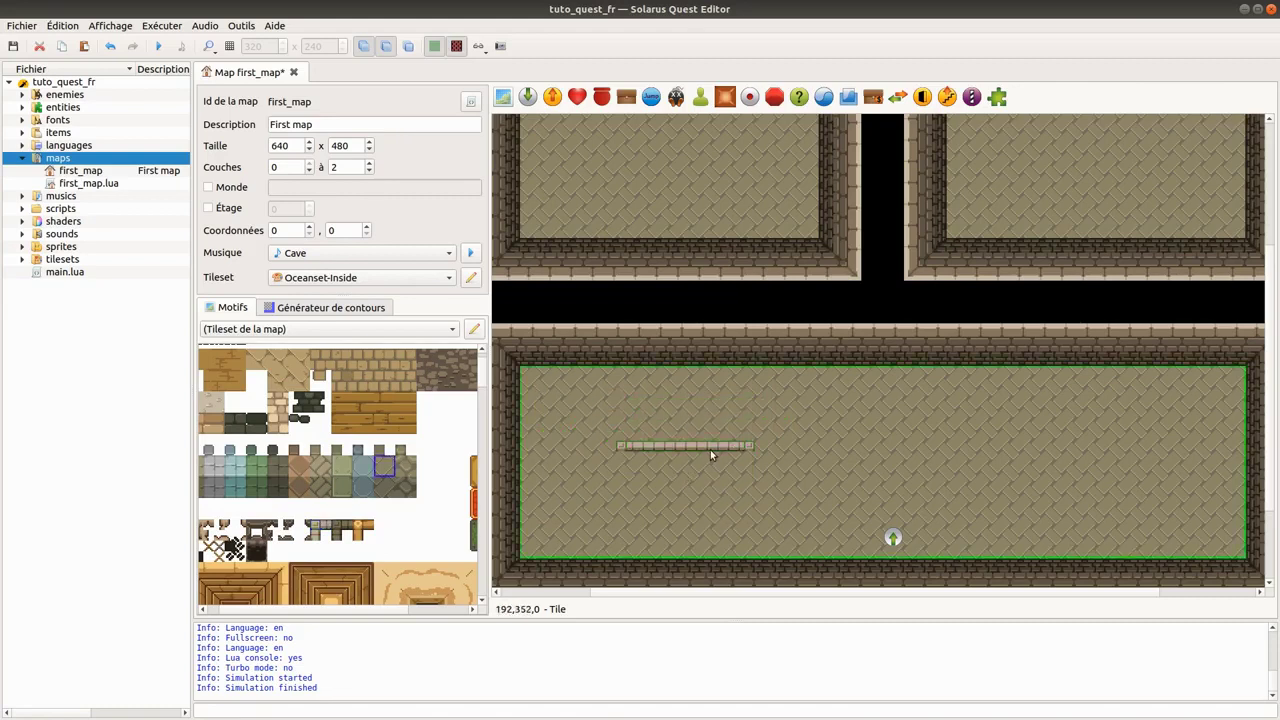
Save first_map, then inspect the long room's top and left wall tiles
key("ctrl+s")
scroll(822, 375, "up", 3)
scroll(671, 334, "right", 2)
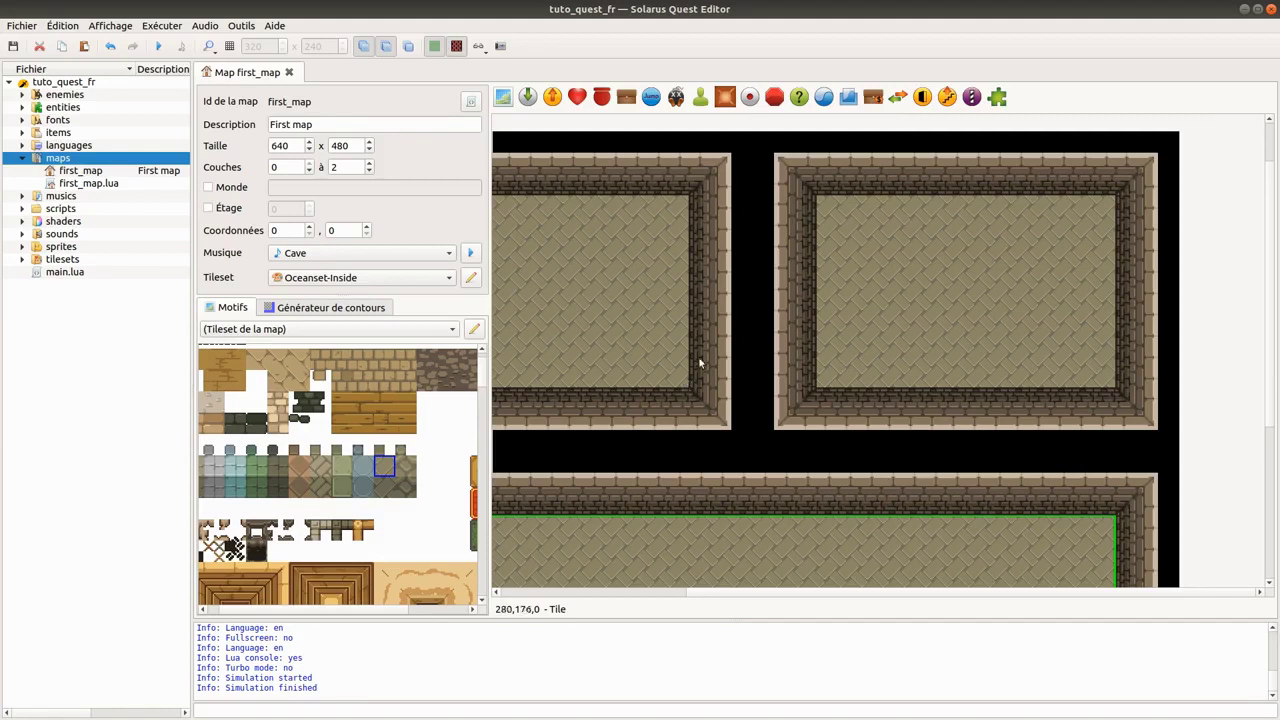
middle_click_drag(727, 381, 913, 348)
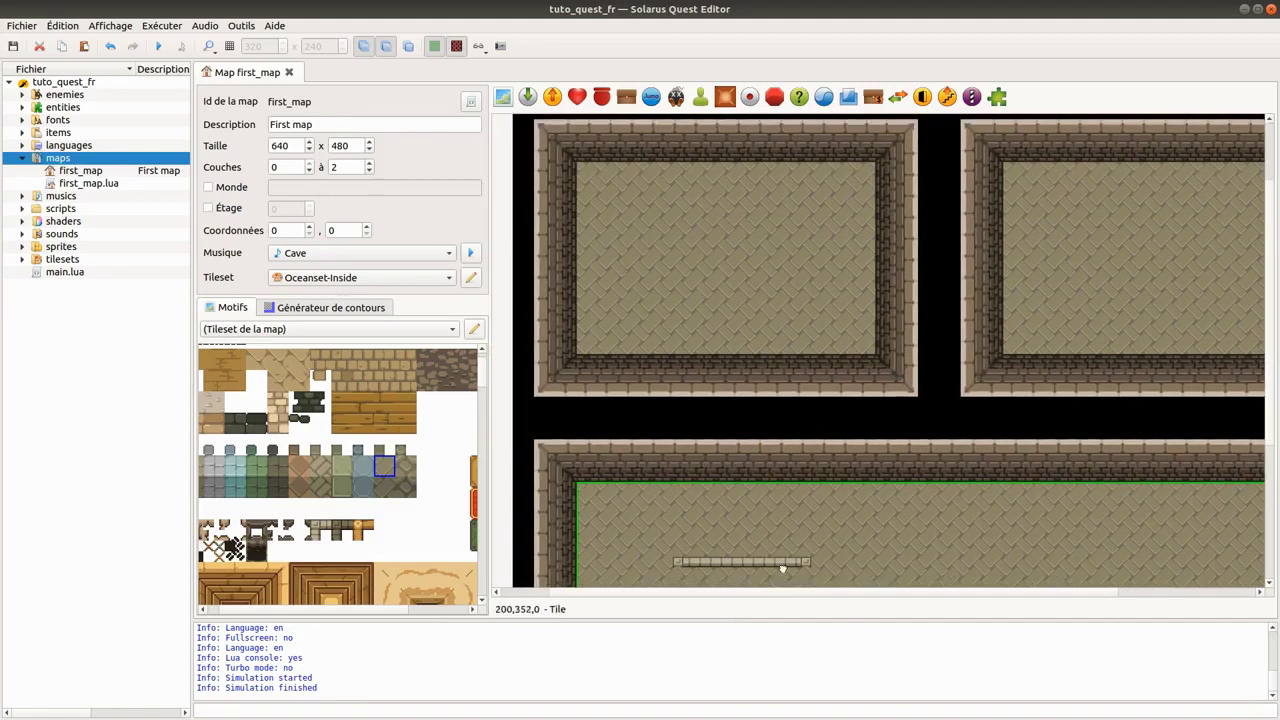
middle_click_drag(782, 568, 736, 414)
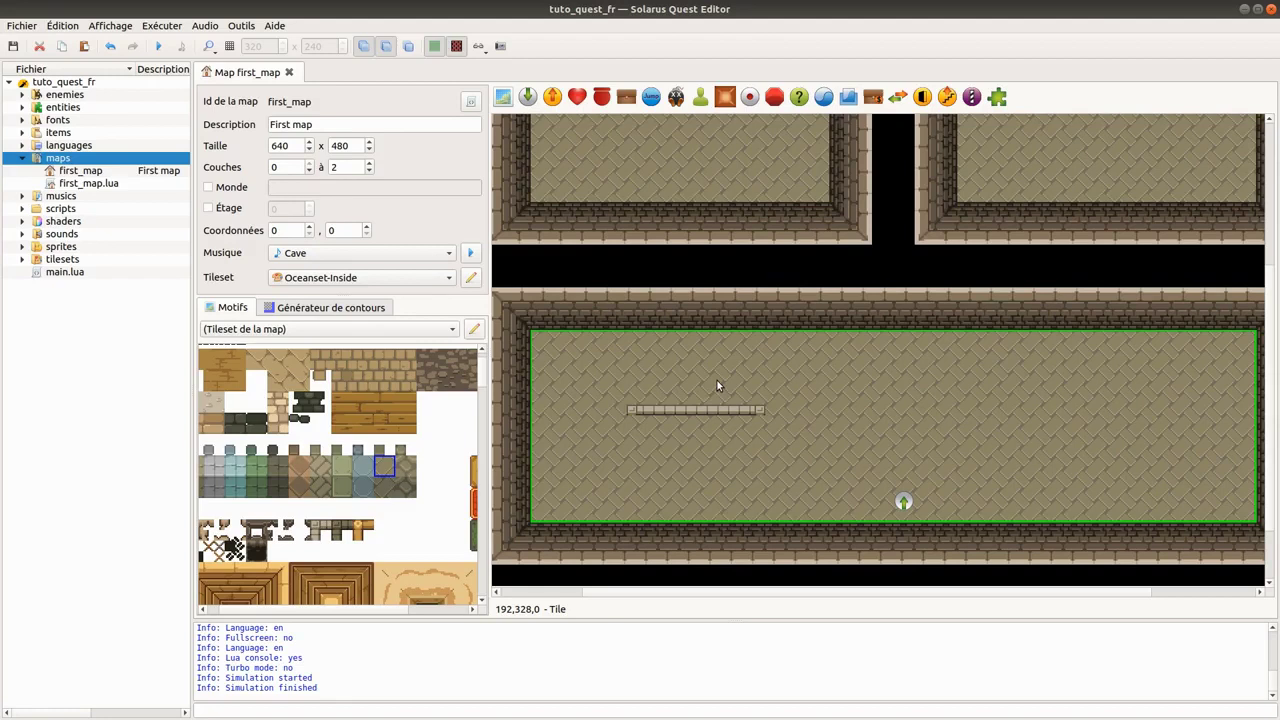
left_click(590, 336)
left_click(515, 420)
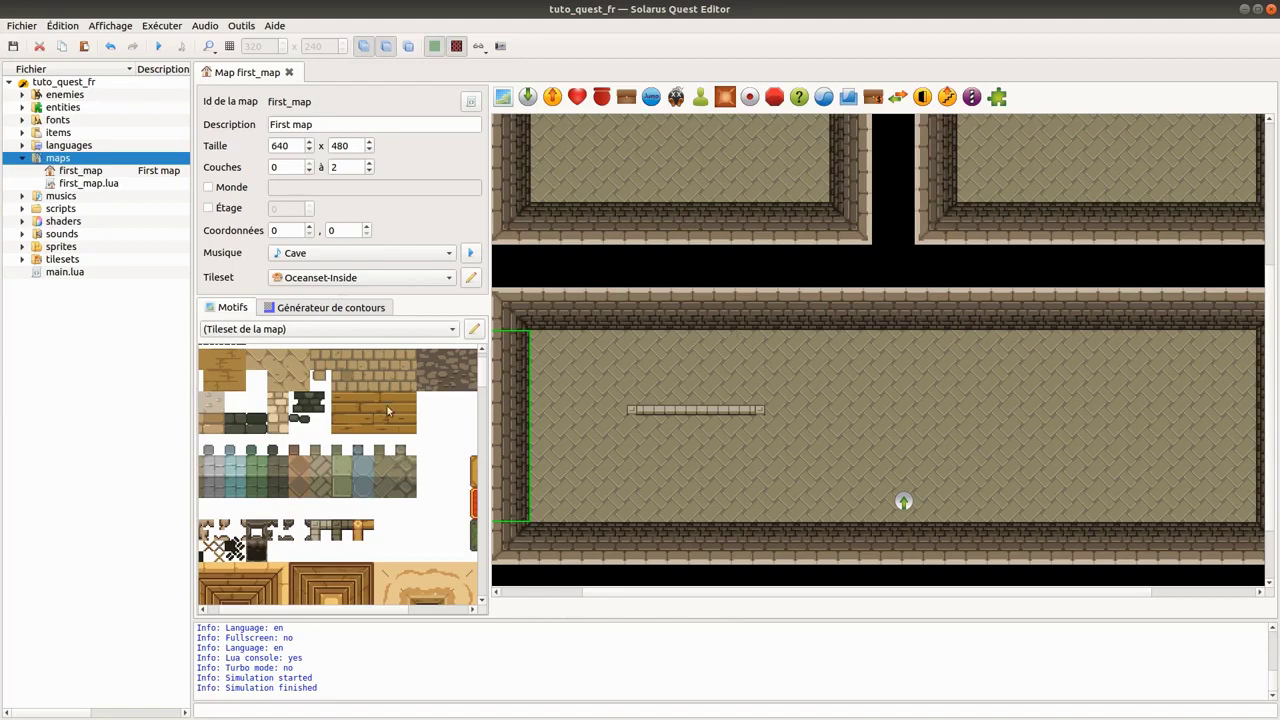
scroll(338, 486, "up", 3, "ctrl")
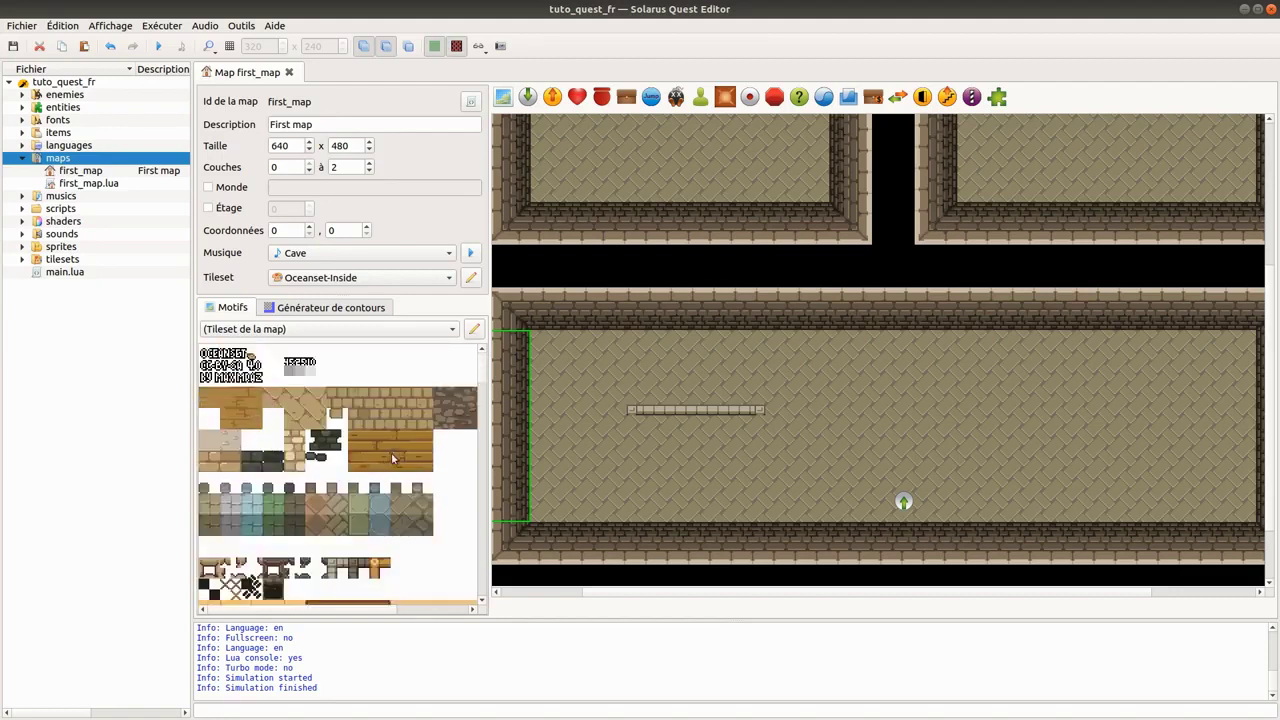
Draw ledge-edge columns above and below both ends of the bar to form two pillars
scroll(340, 535, "down", 2)
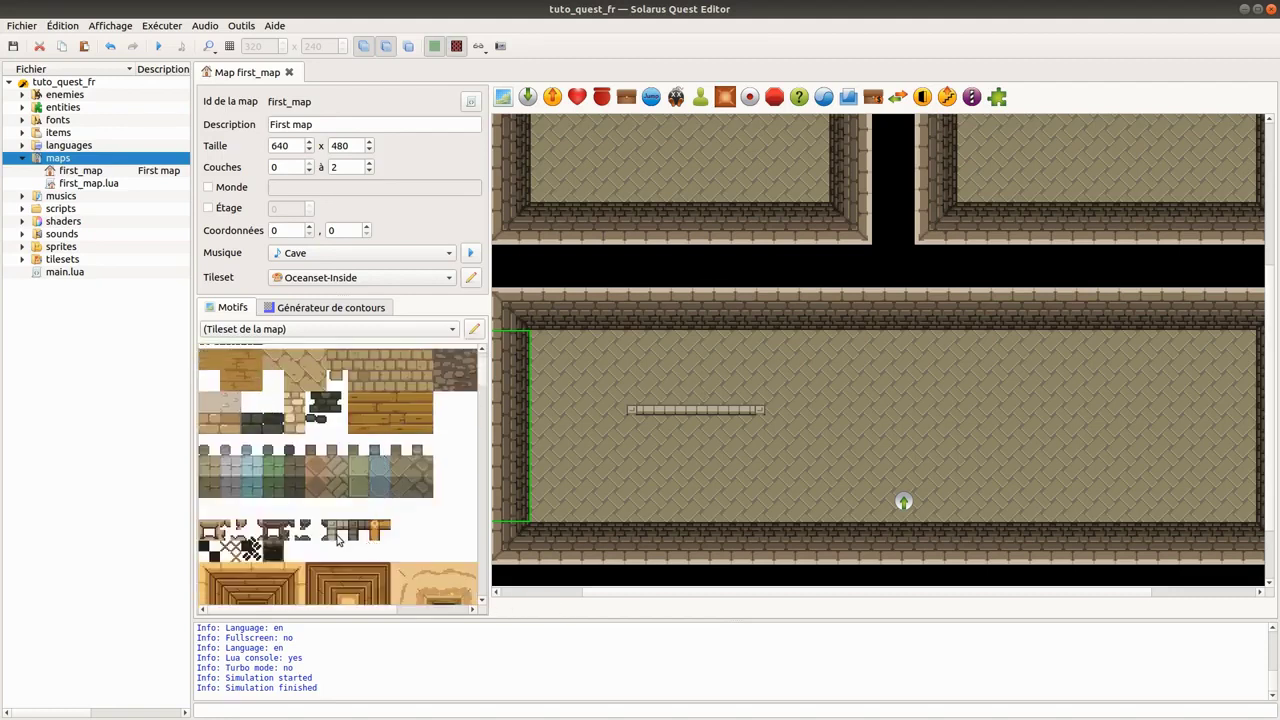
left_click(332, 532)
left_click(631, 422)
mouse_move(631, 435)
left_mouse_down()
mouse_move(633, 467)
mouse_move(637, 456)
left_mouse_up()
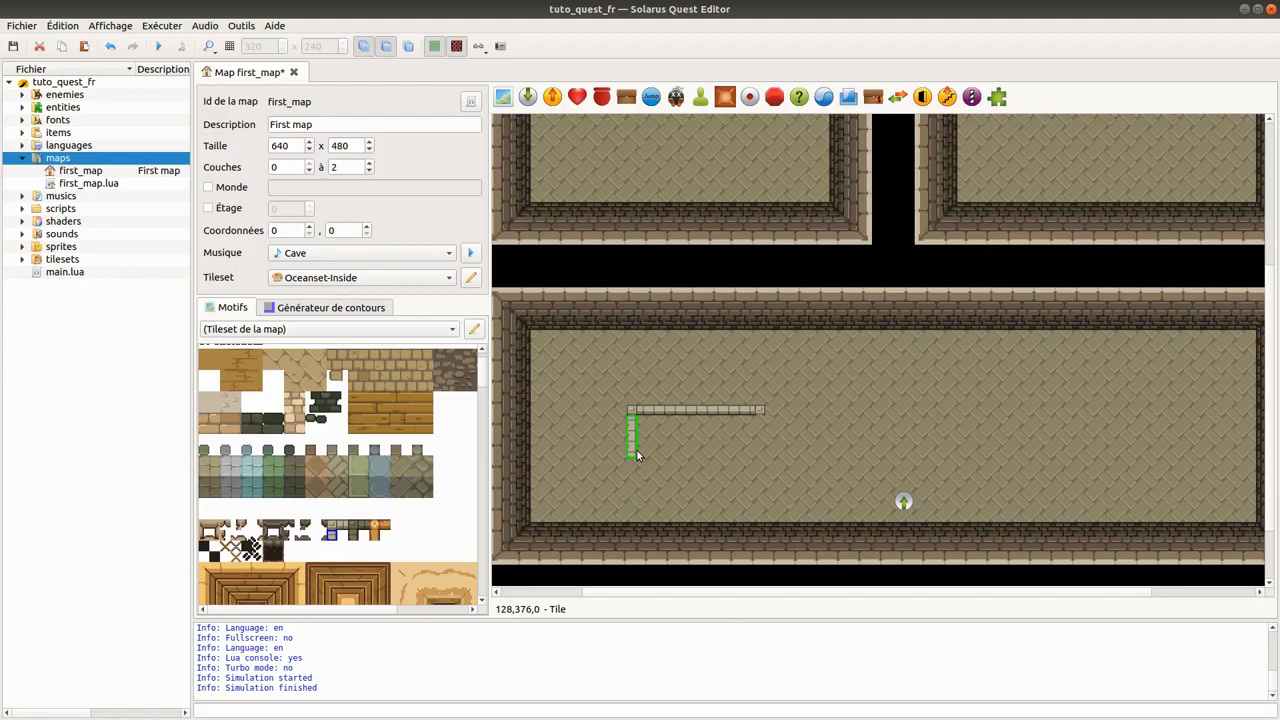
left_click(330, 537)
left_click_drag(757, 422, 760, 457)
left_click_drag(761, 395, 759, 371)
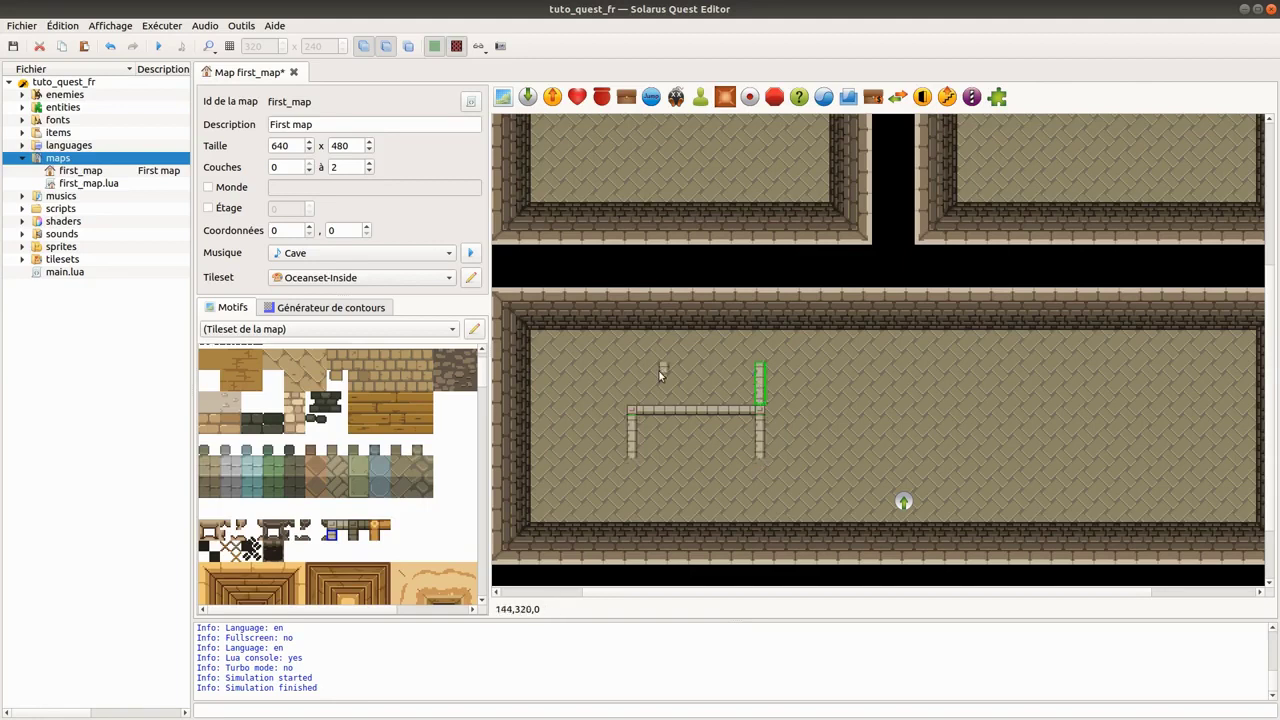
left_click_drag(627, 371, 635, 403)
Cap the tops of the left and right pillars and place end tiles at their bottoms
left_click(331, 523)
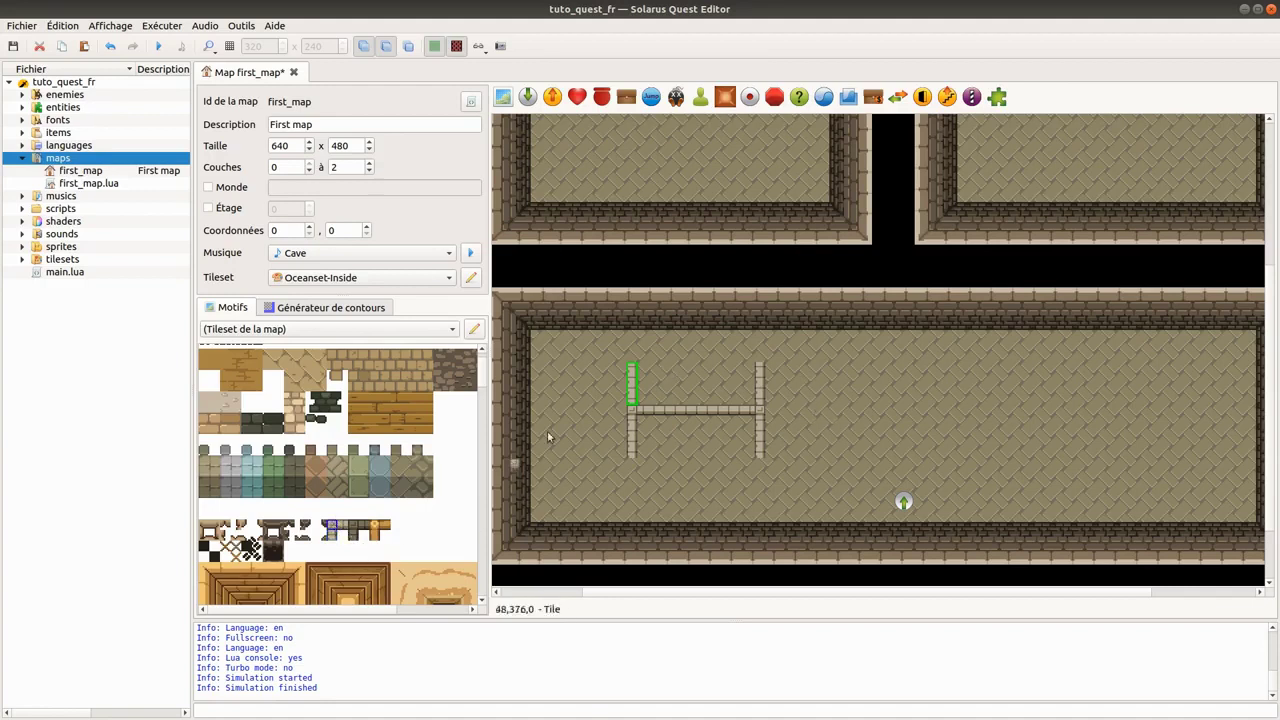
left_click(634, 358)
left_click(758, 355)
left_click(760, 463)
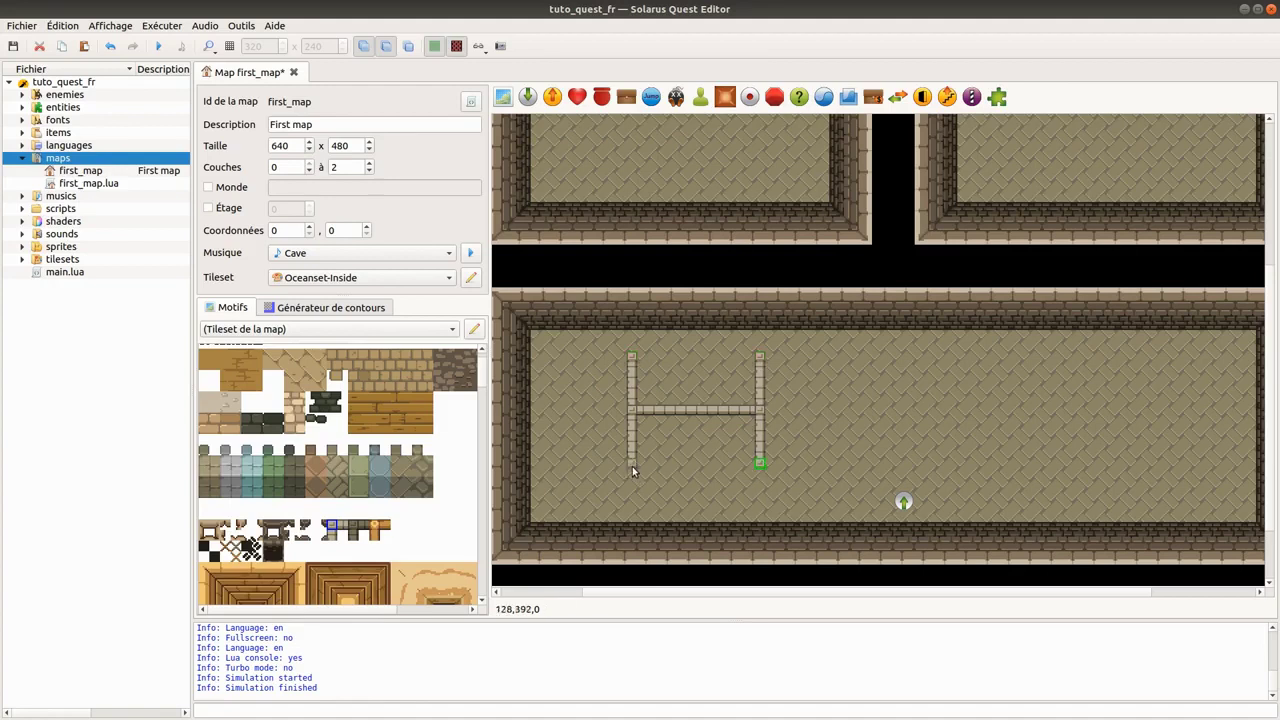
left_click(633, 464)
Draw horizontal wall bars across the frame's bottom and top, then save first_map
left_click(341, 524)
left_click_drag(640, 464, 716, 462)
left_click_drag(645, 362, 737, 365)
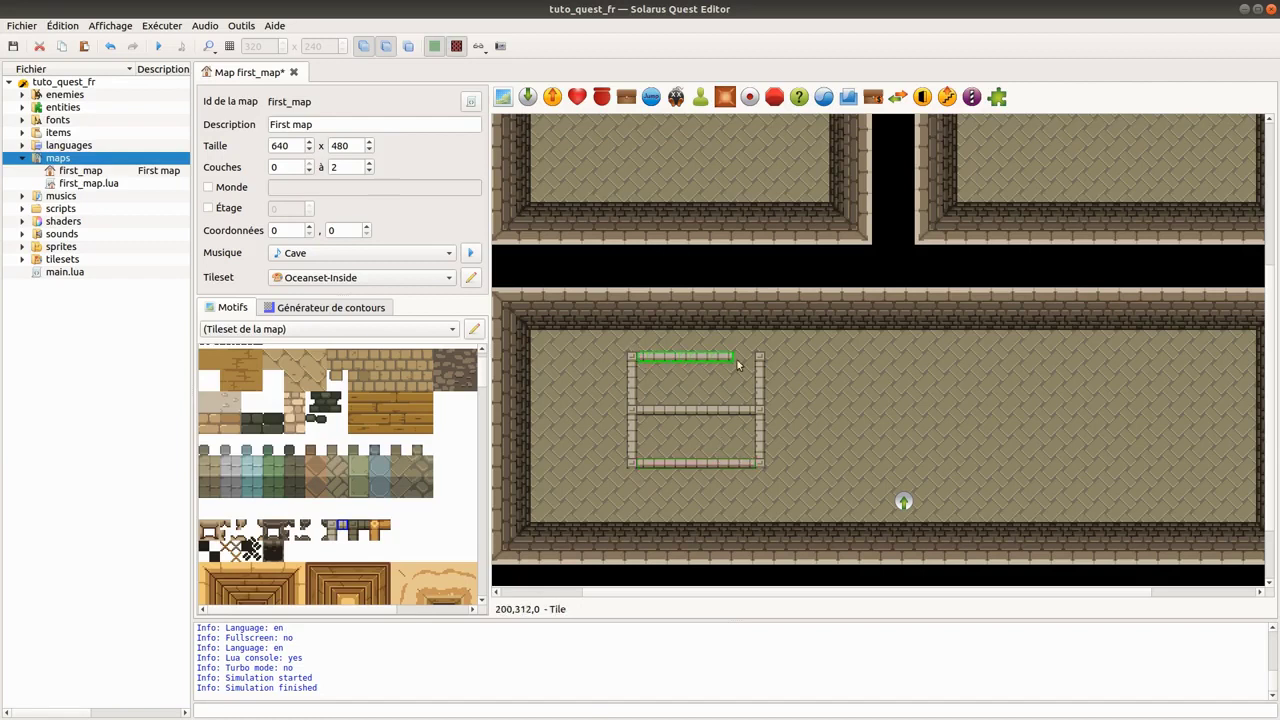
left_click(707, 568)
key("ctrl+s")
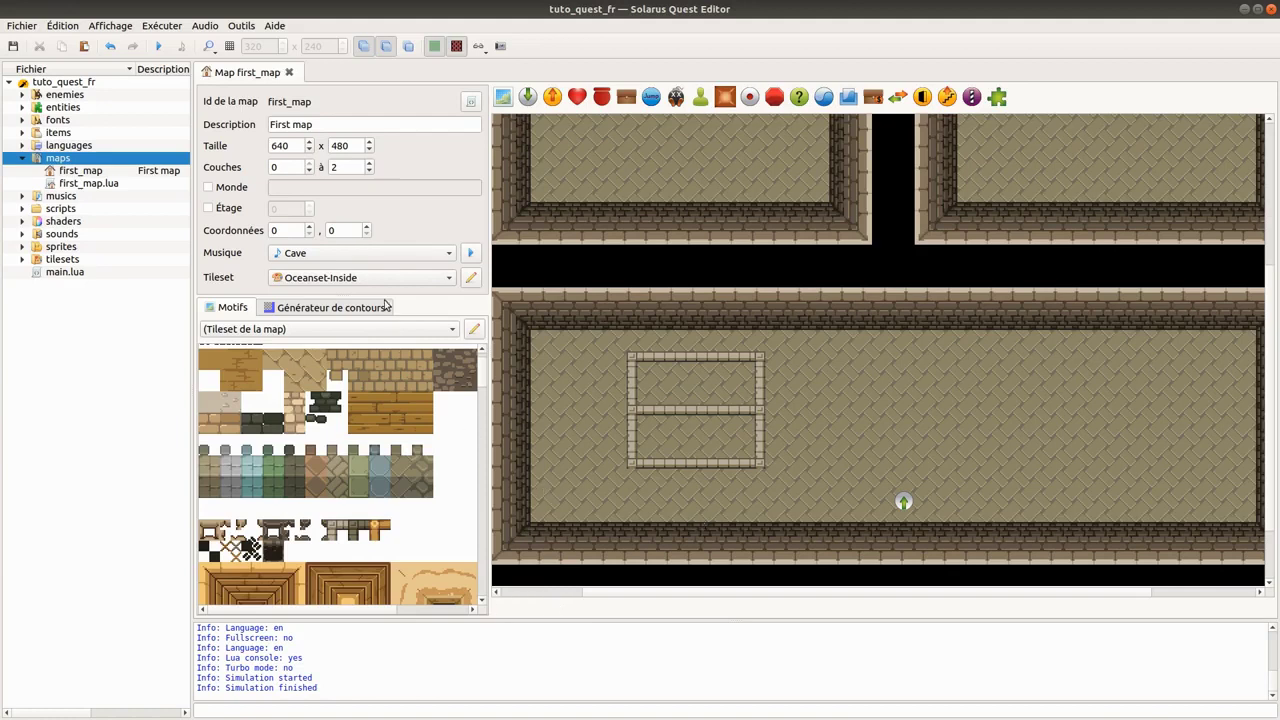
mouse_move(868, 279)
middle_mouse_down()
mouse_move(768, 377)
mouse_move(857, 463)
middle_mouse_up()
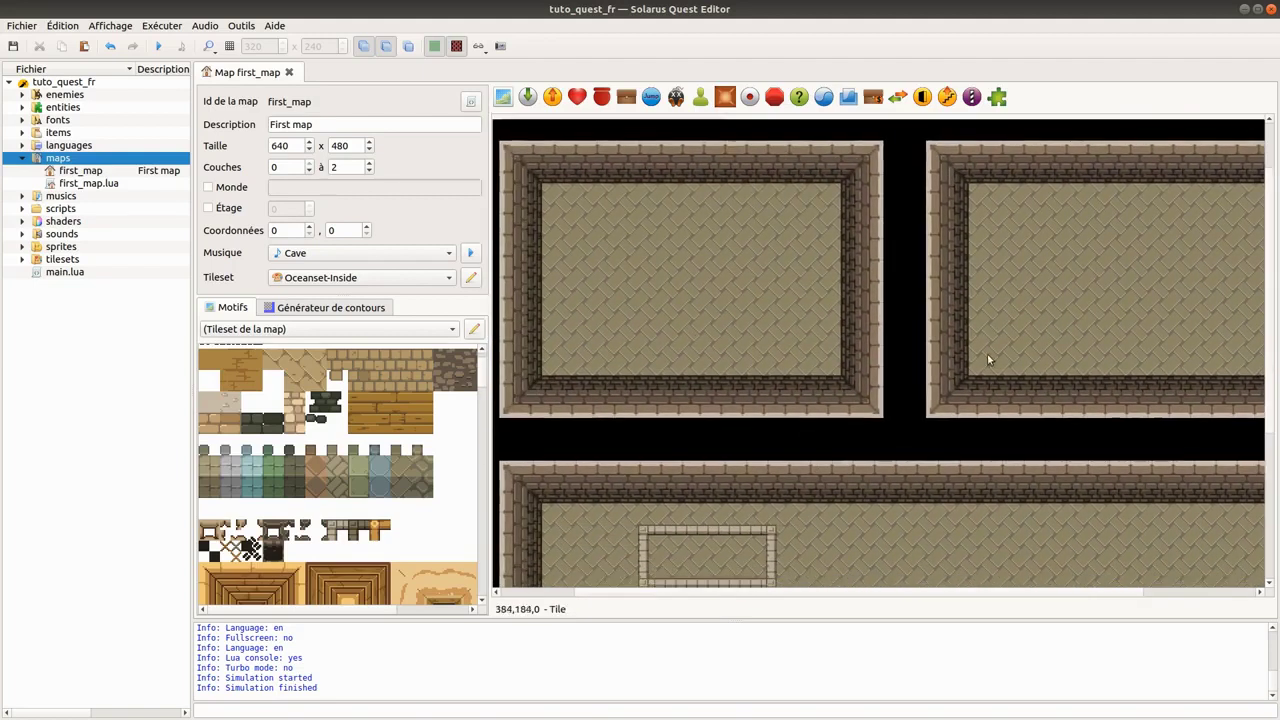
middle_click_drag(903, 226, 820, 149)
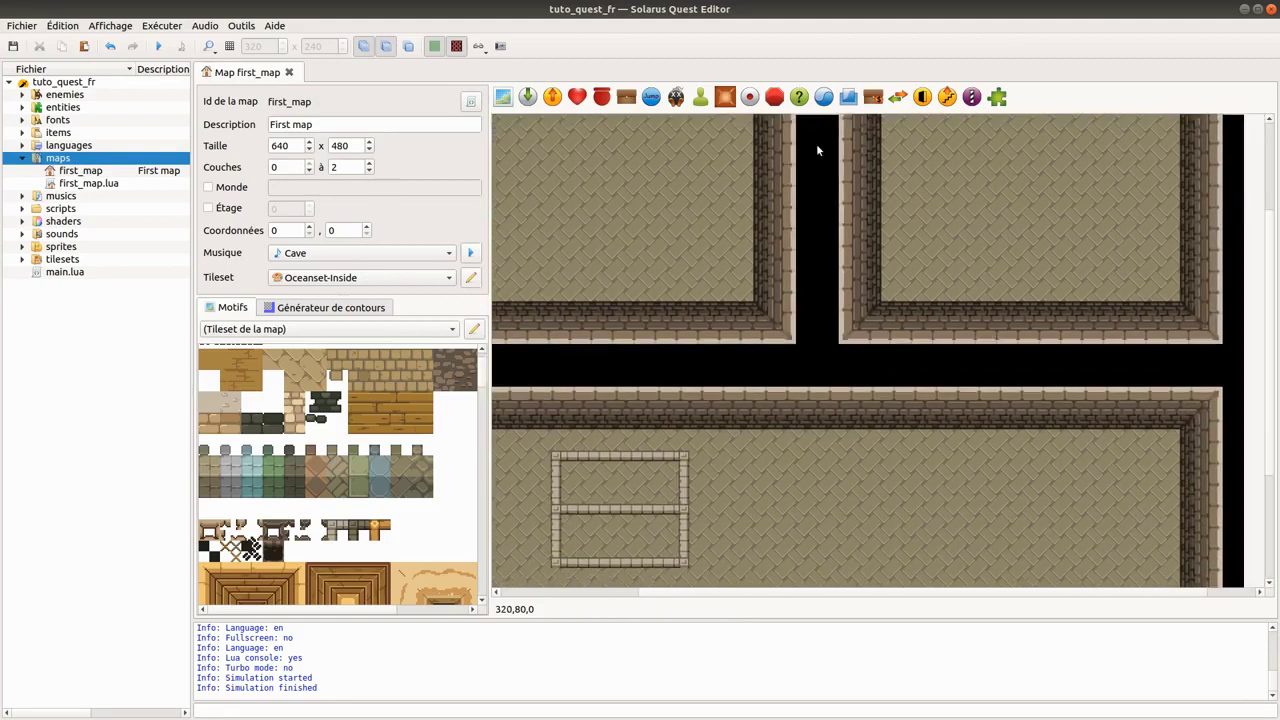
middle_click_drag(829, 429, 786, 272)
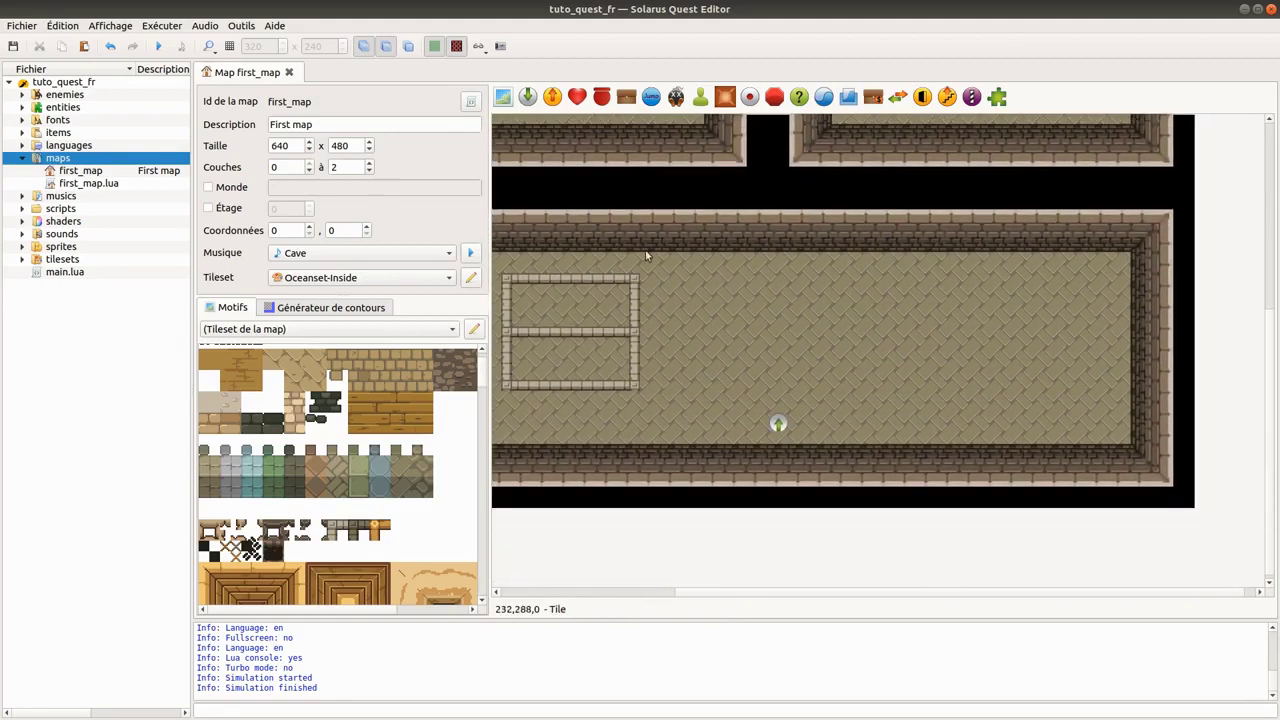
scroll(670, 290, "up", 1, "ctrl")
scroll(673, 235, "down", 1, "ctrl")
scroll(673, 223, "down", 1, "ctrl")
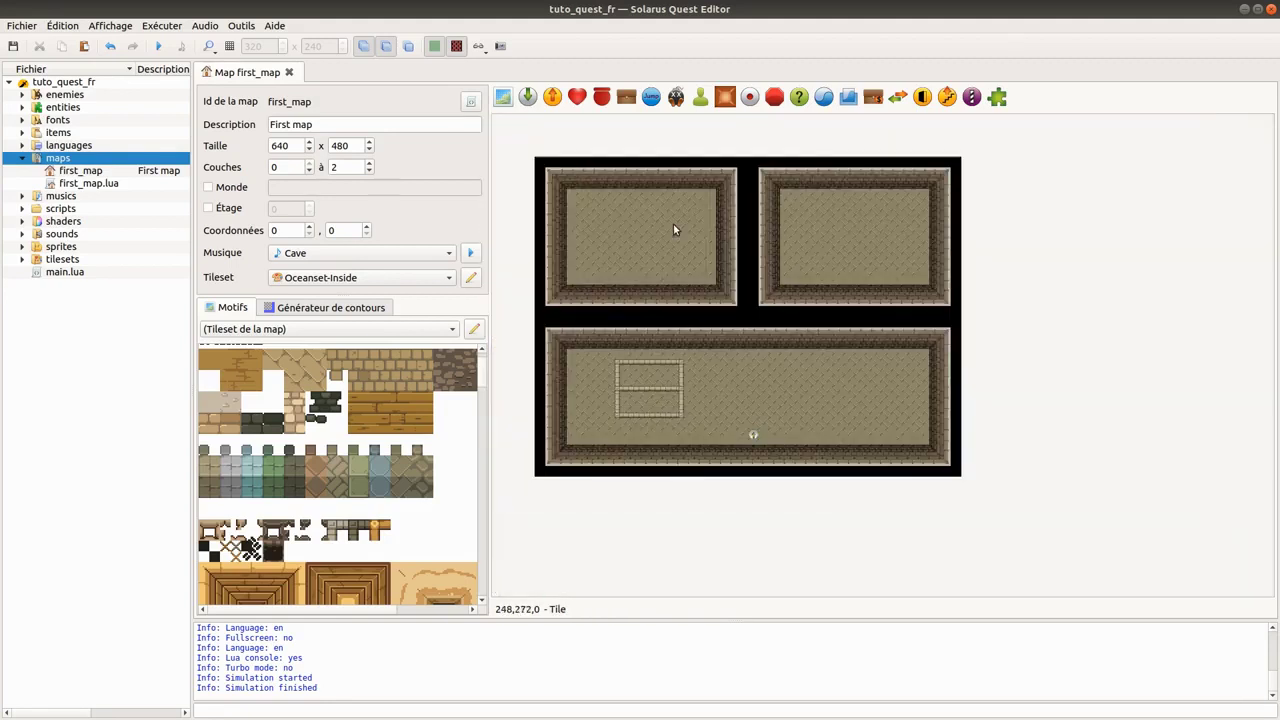
scroll(702, 342, "up", 1, "ctrl")
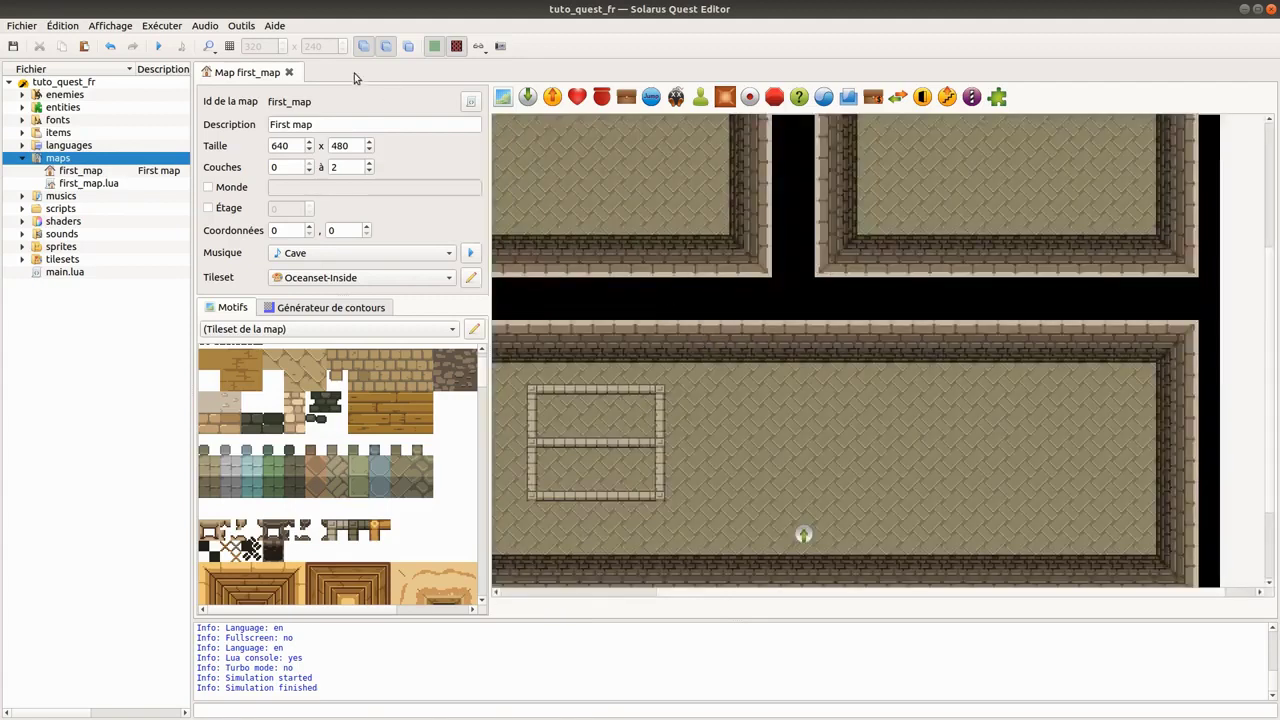
left_click(97, 27)
mouse_move(70, 28)
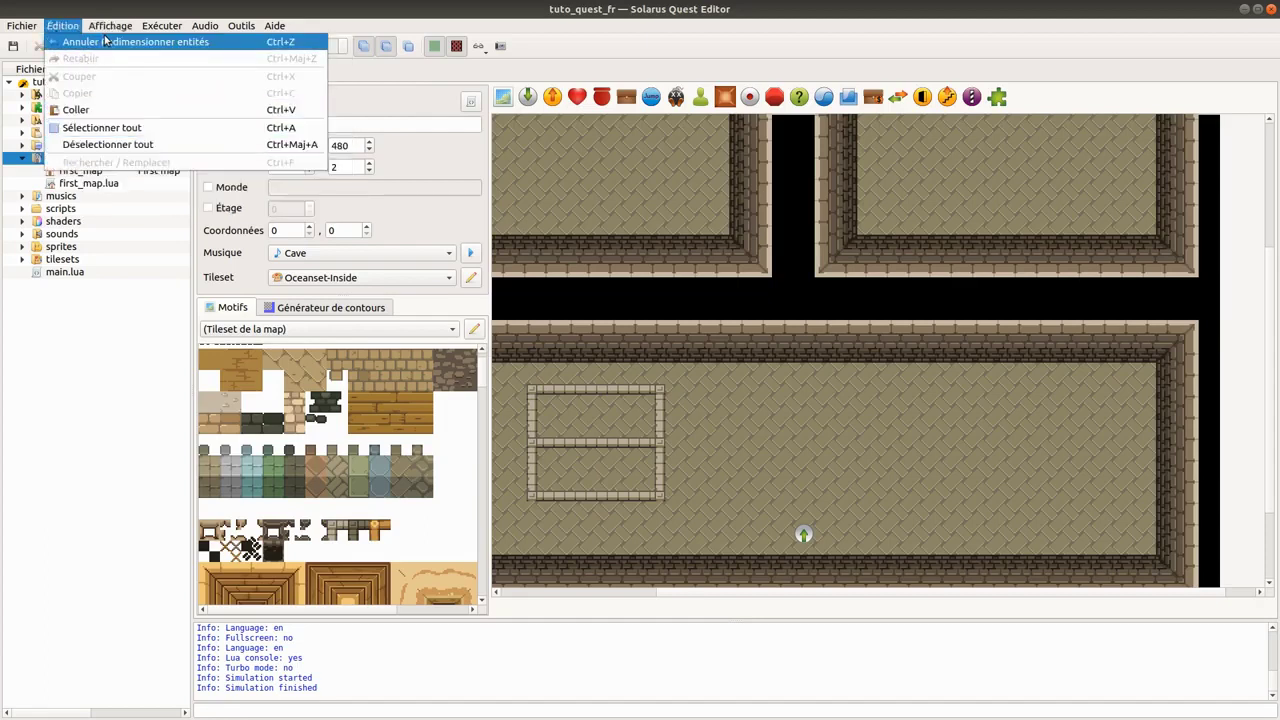
mouse_move(112, 22)
left_click(136, 8)
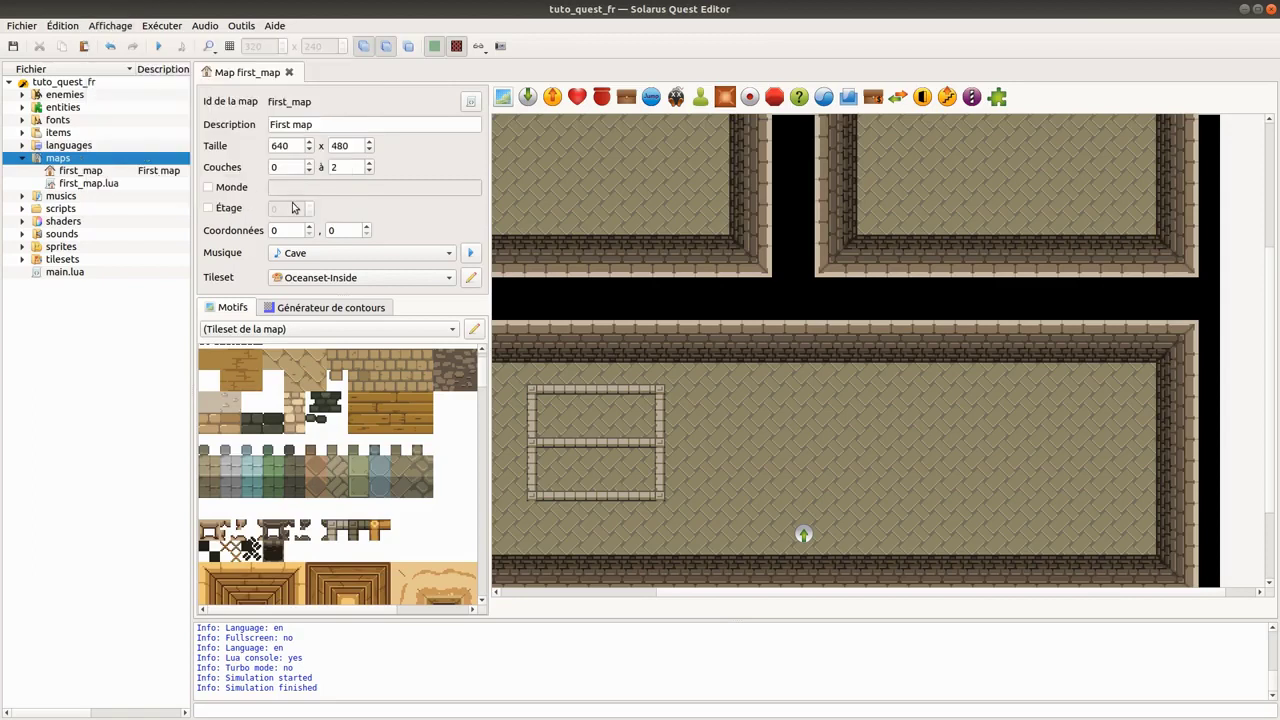
middle_click_drag(585, 391, 674, 315)
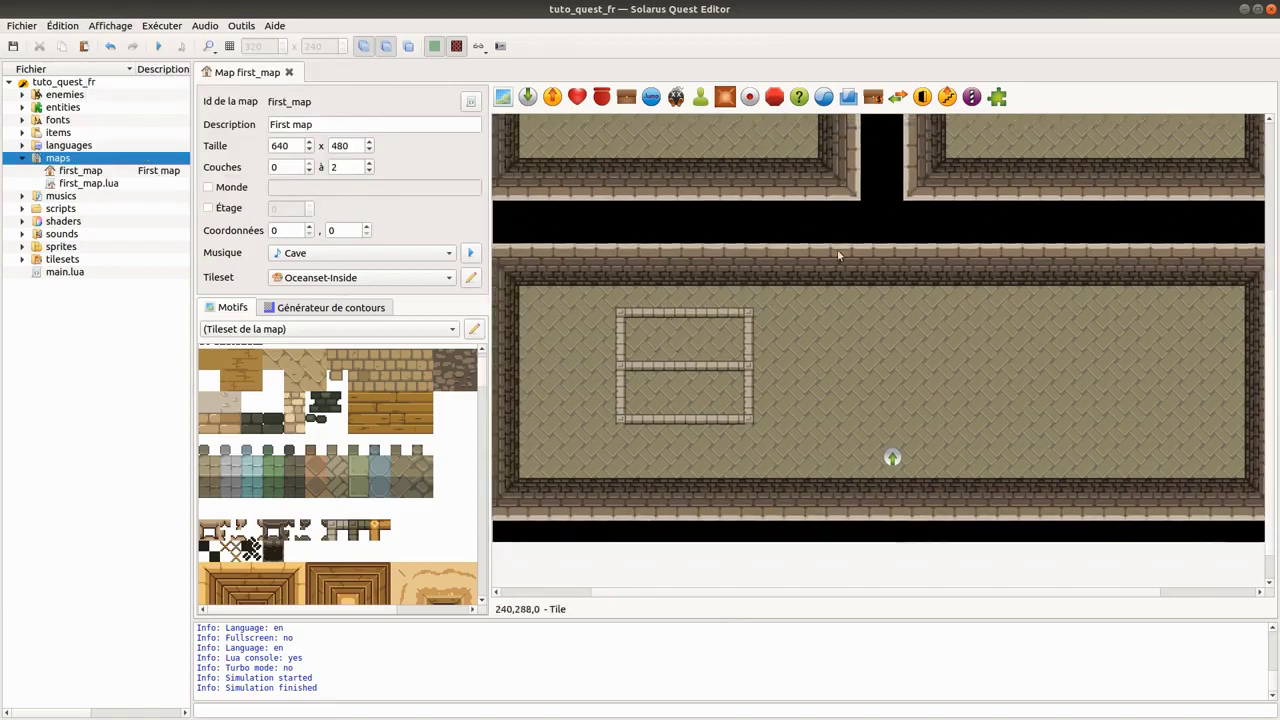
scroll(737, 194, "up", 3)
scroll(743, 256, "up", 2)
scroll(743, 256, "up", 2)
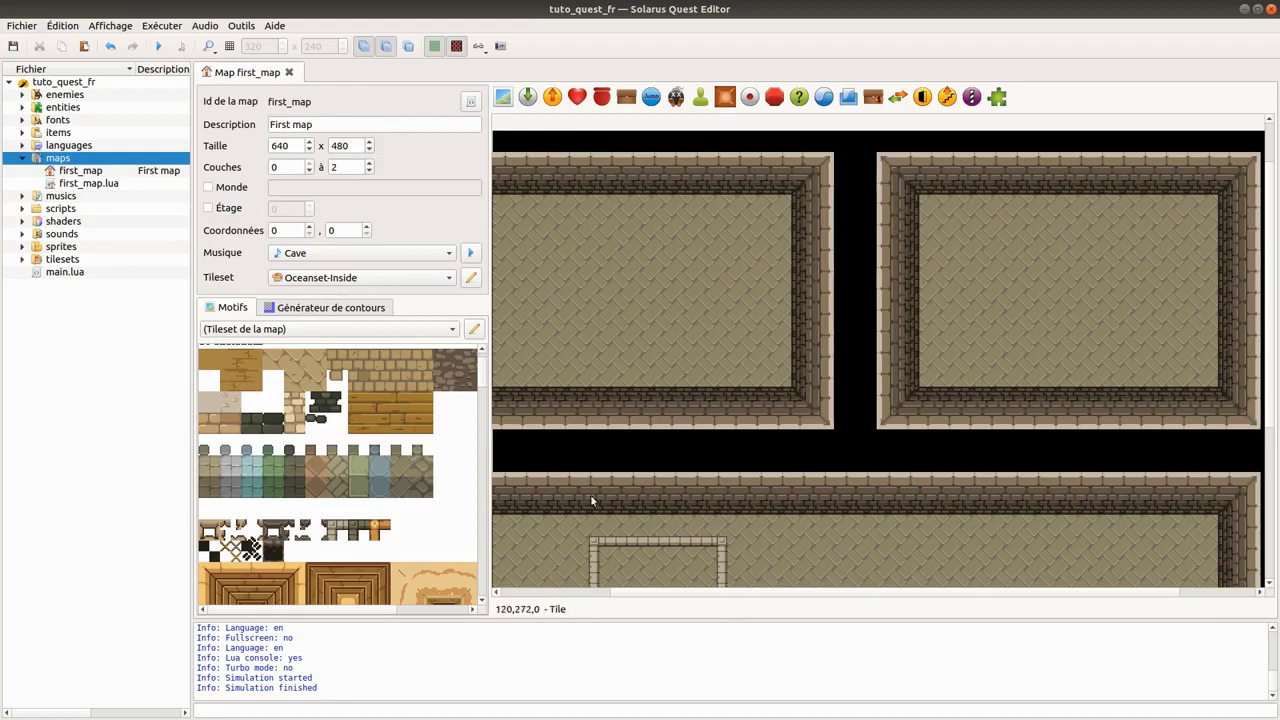
scroll(403, 440, "up", 2)
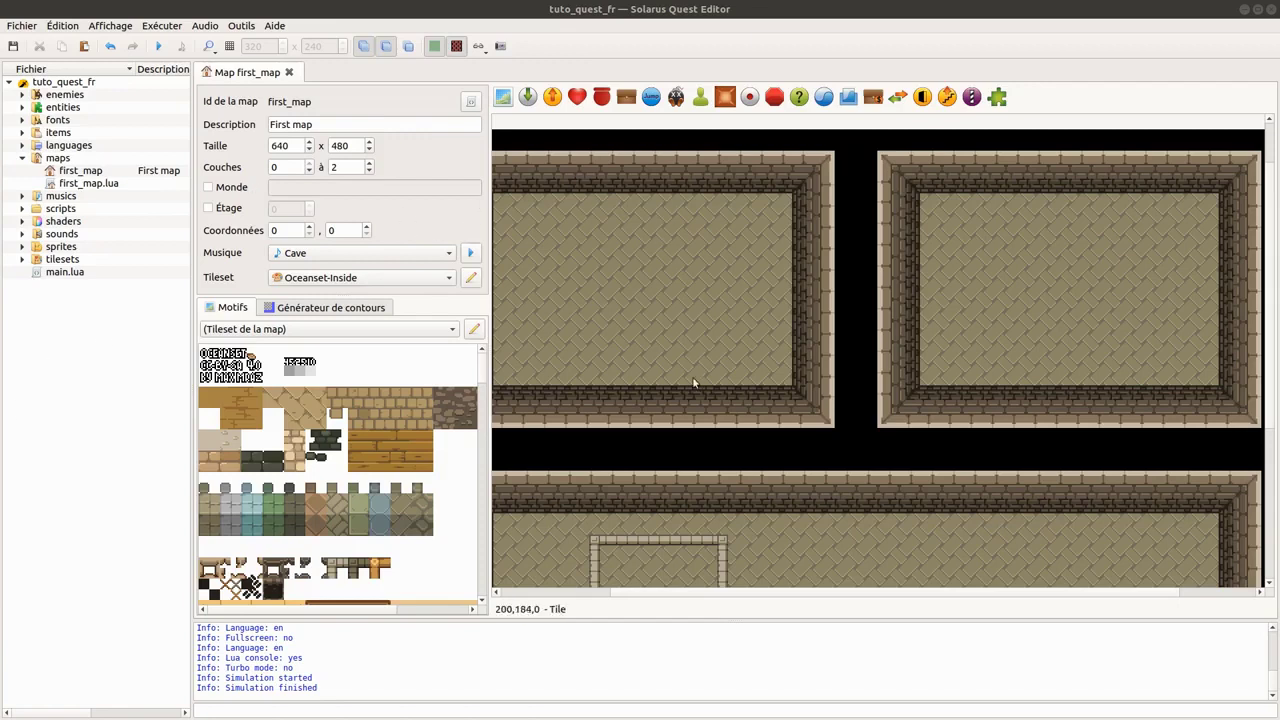
scroll(545, 144, "up", 1)
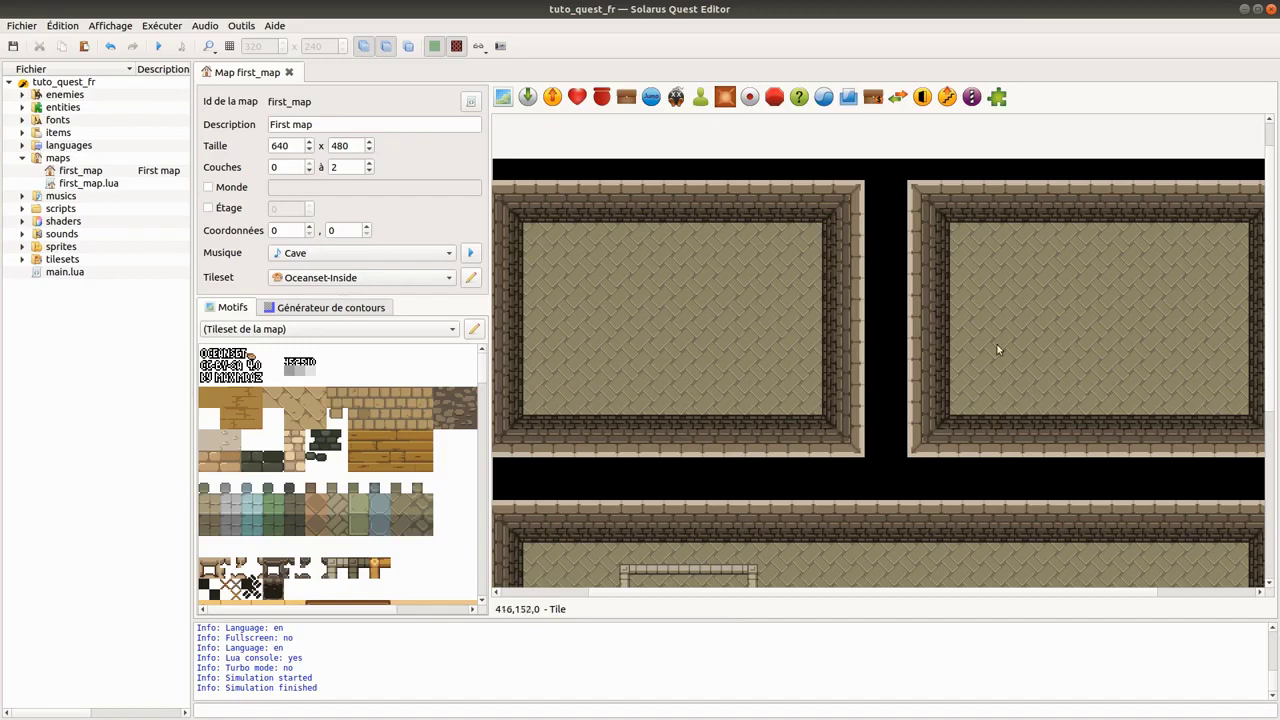
scroll(734, 223, "down", 3)
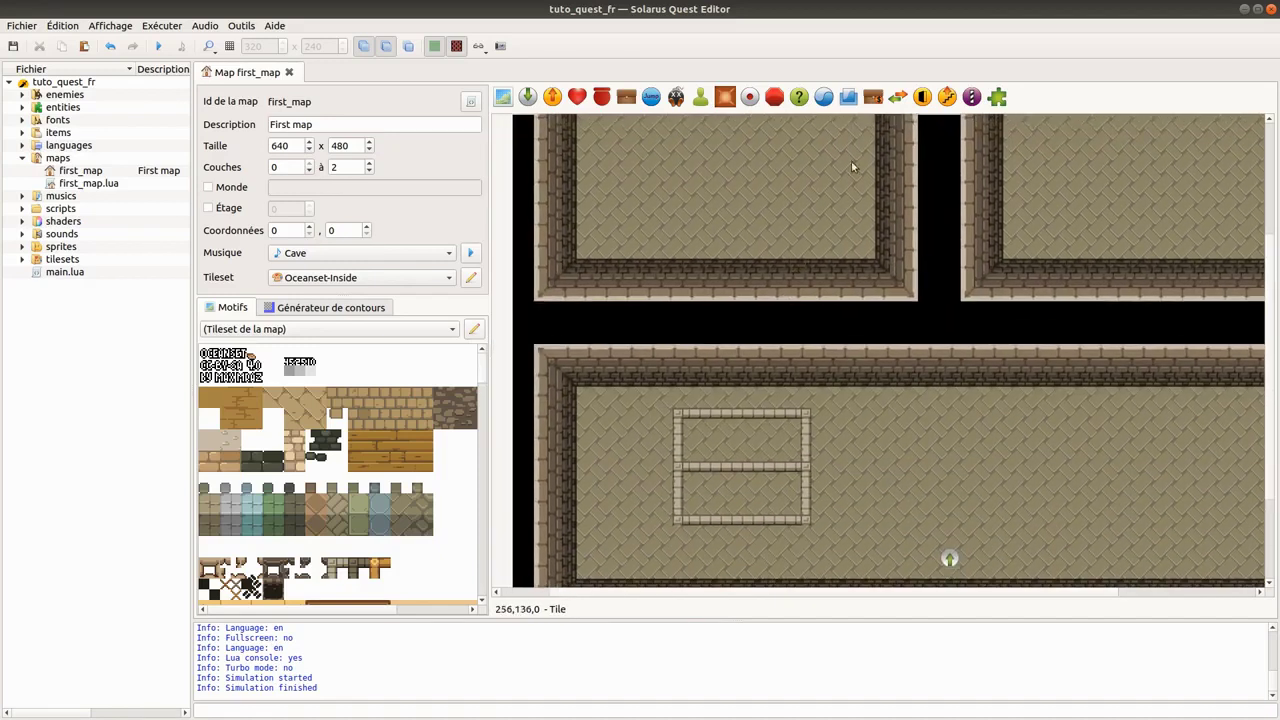
left_click(585, 465)
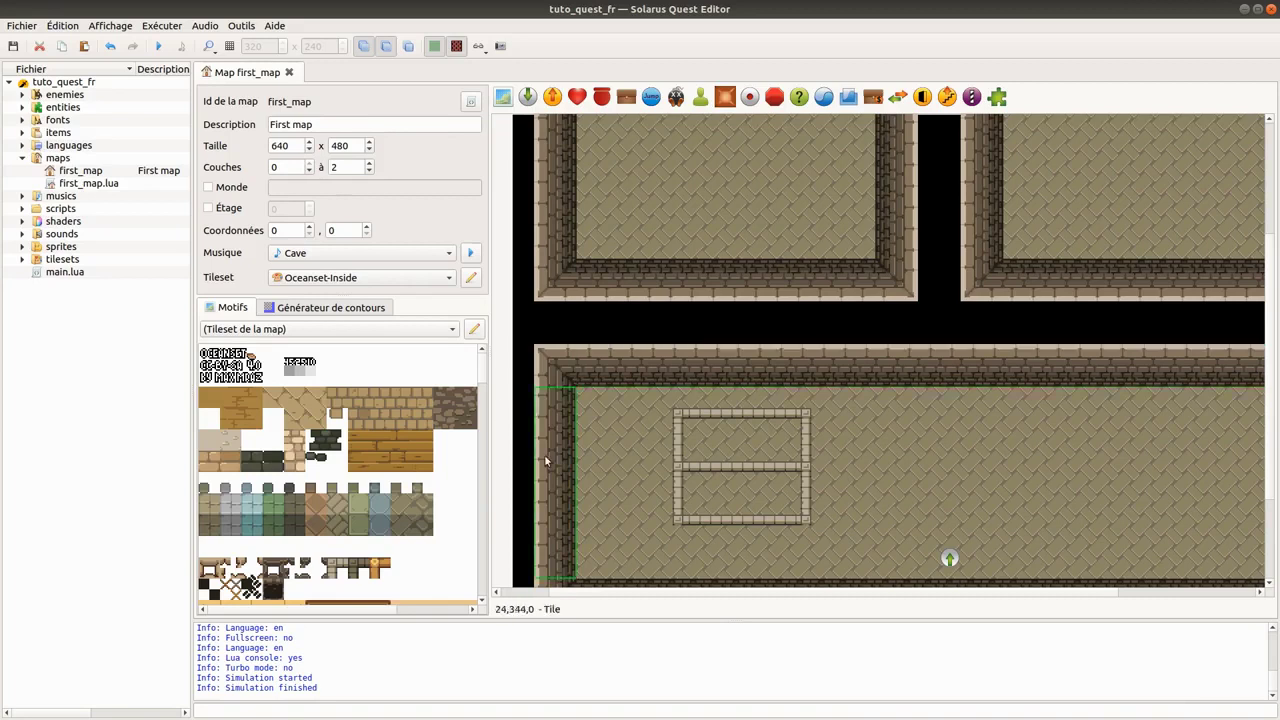
left_click(737, 467)
scroll(974, 366, "down", 2)
scroll(974, 366, "right", 2)
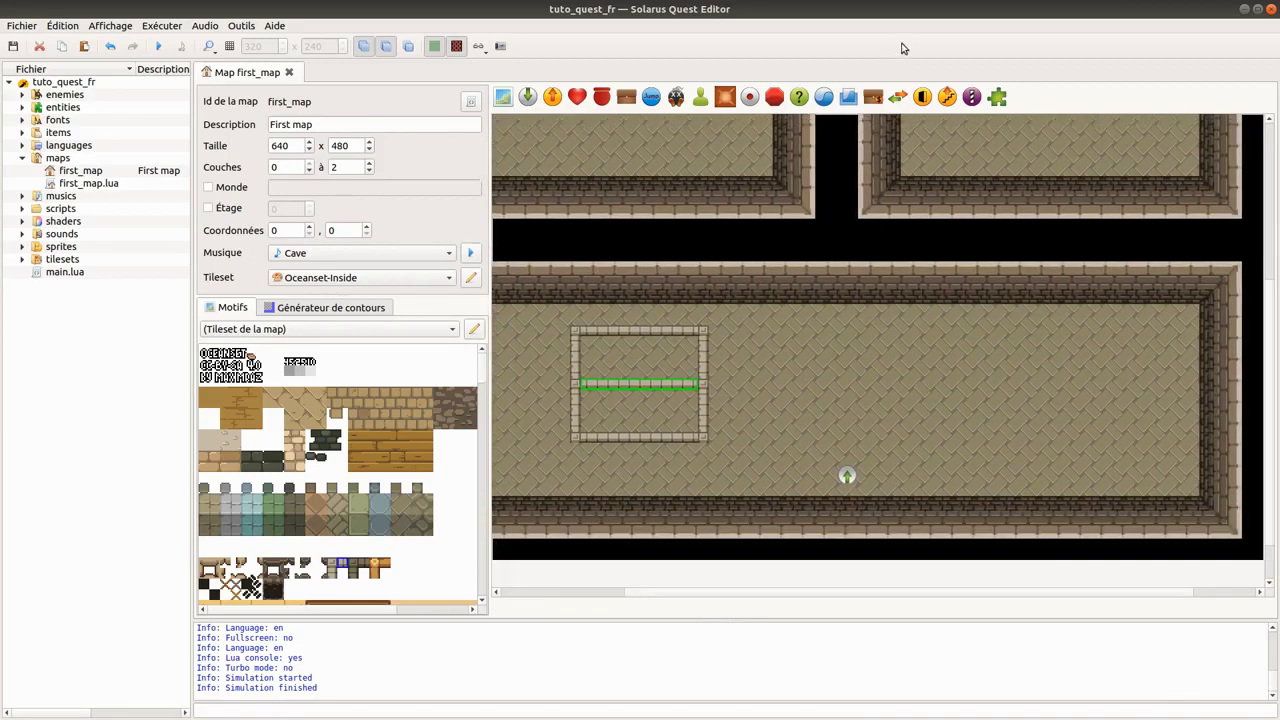
scroll(757, 293, "down", 1)
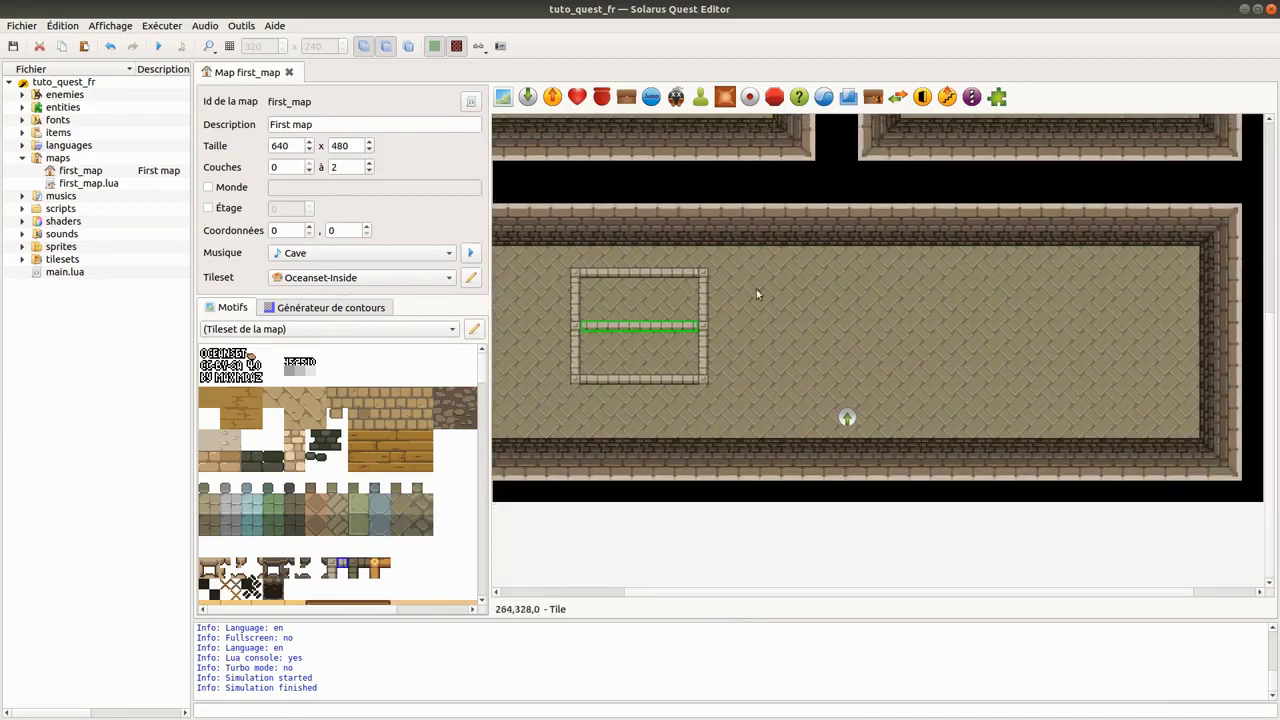
left_click(648, 486)
left_click(968, 363)
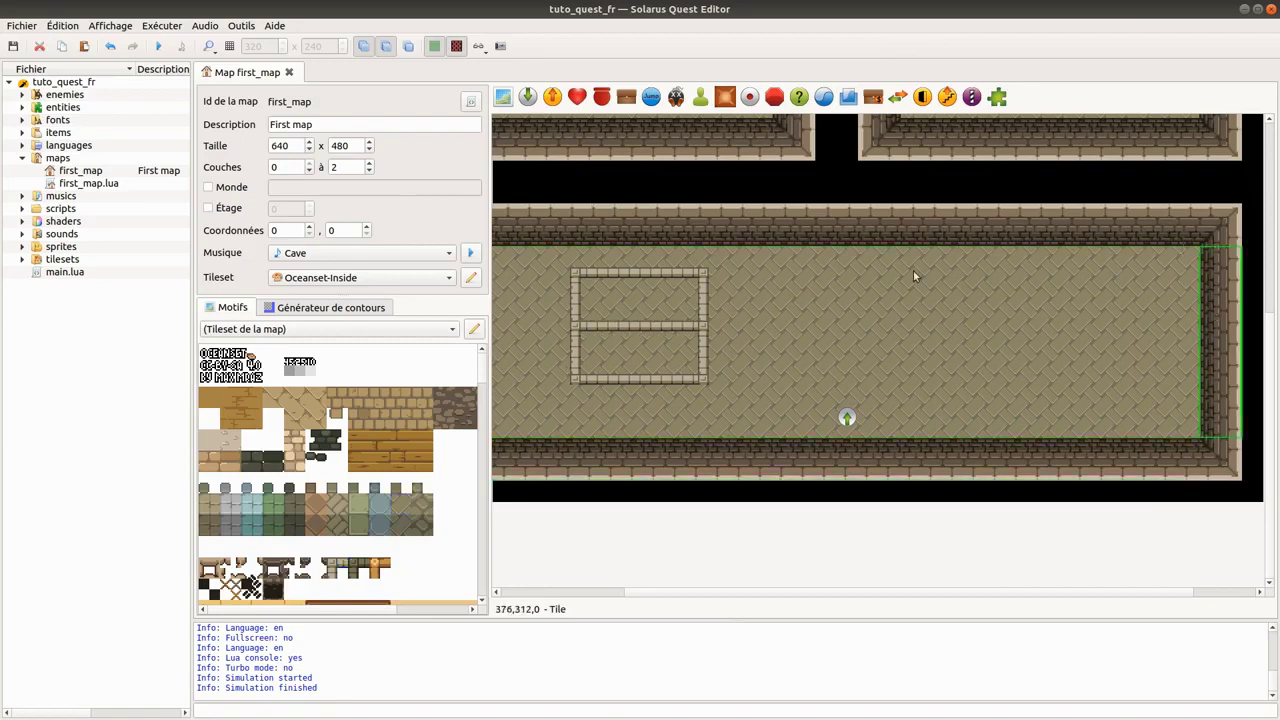
left_click(620, 322)
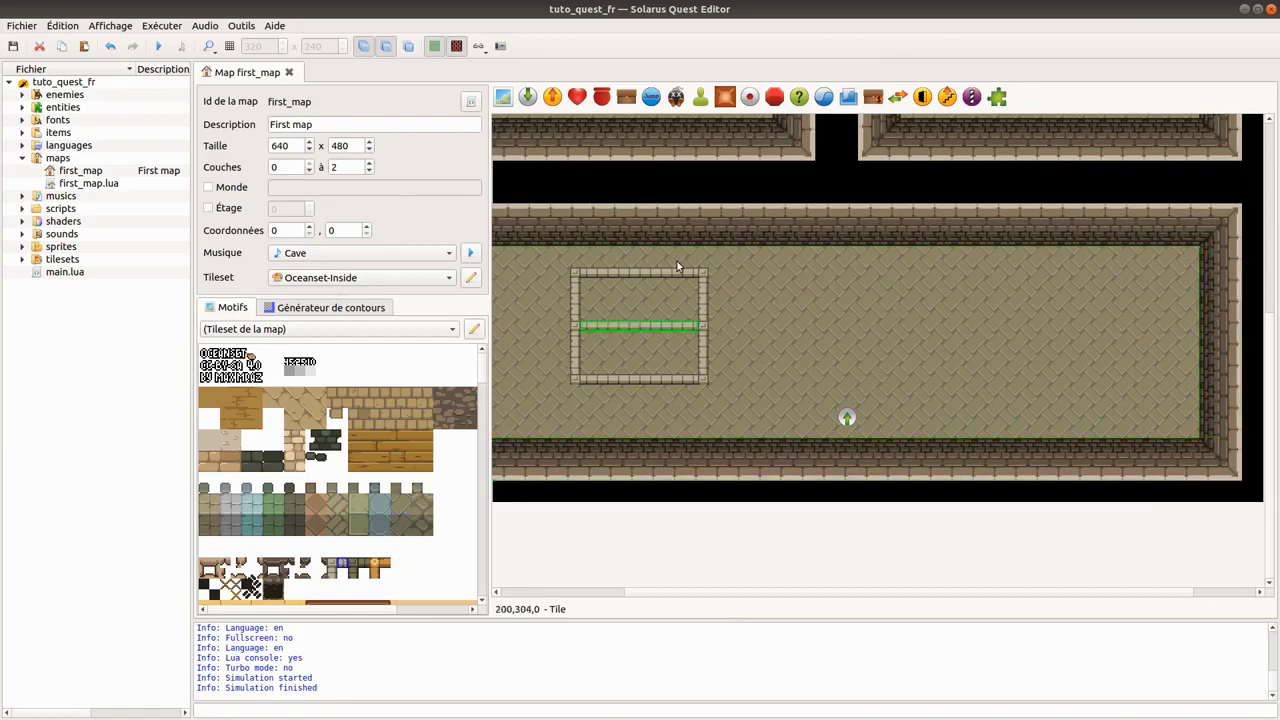
scroll(835, 425, "up", 5)
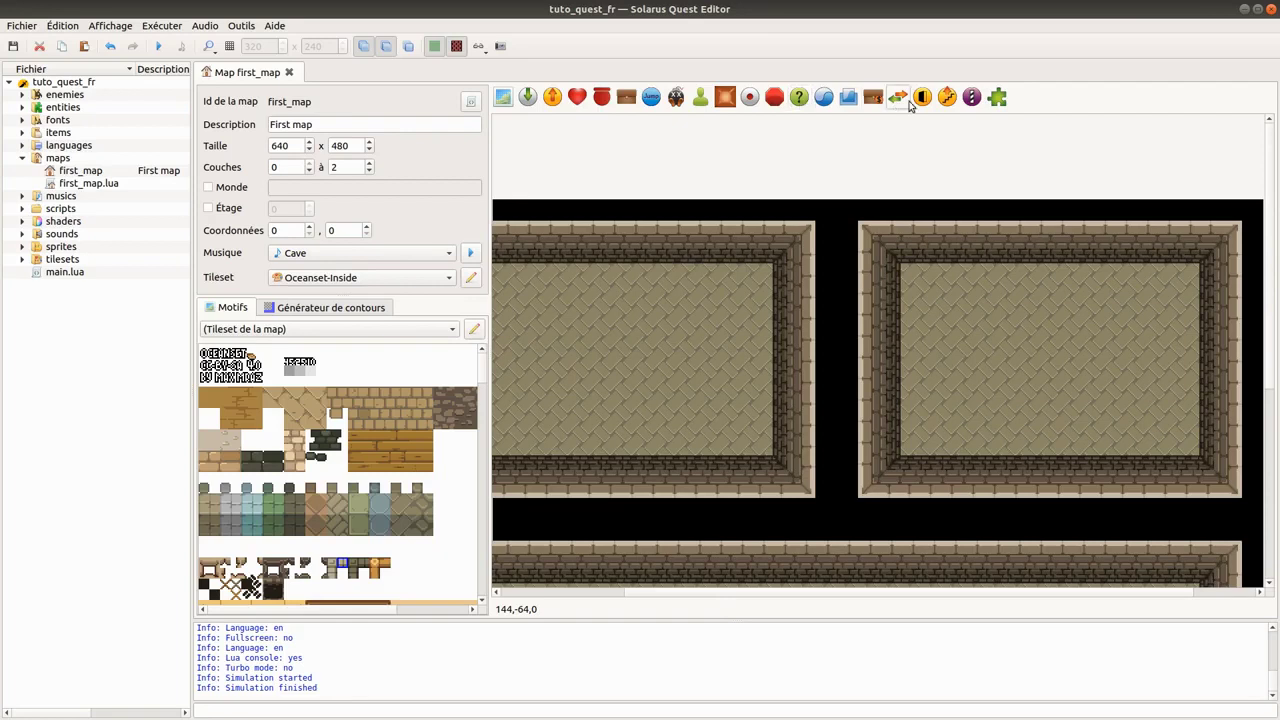
scroll(732, 145, "down", 2)
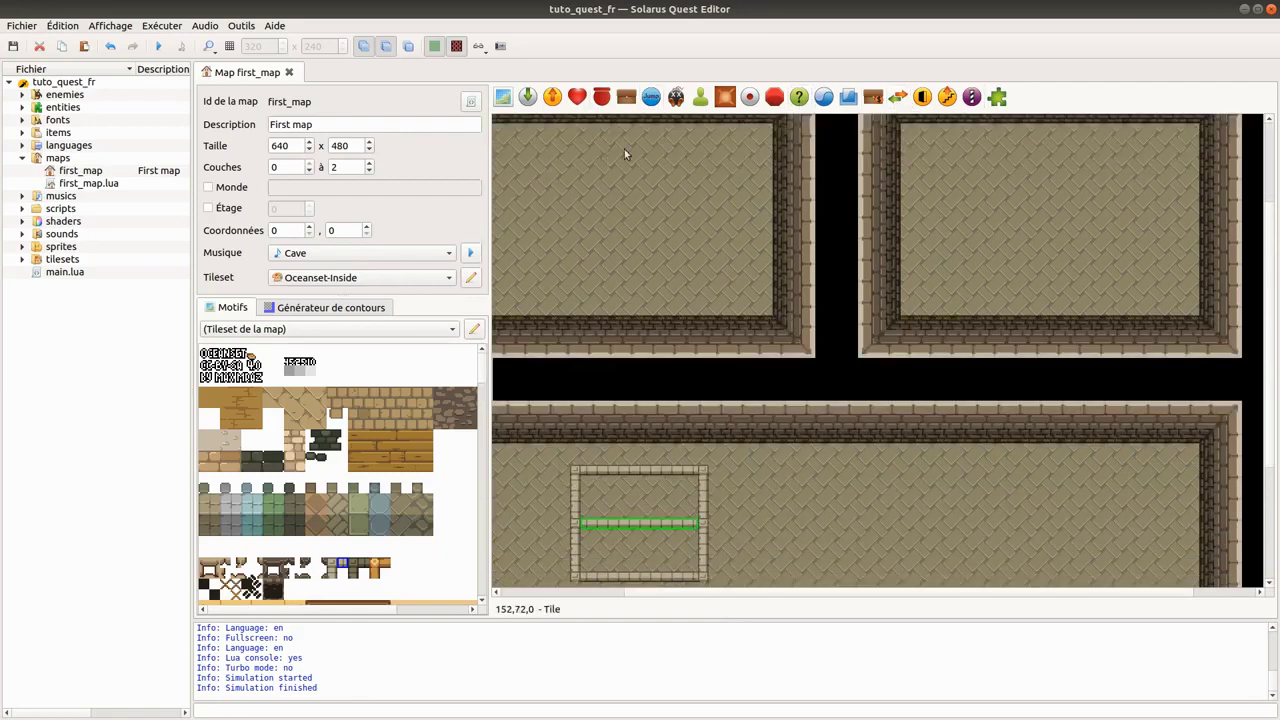
scroll(732, 145, "down", 2)
scroll(1000, 353, "up", 2)
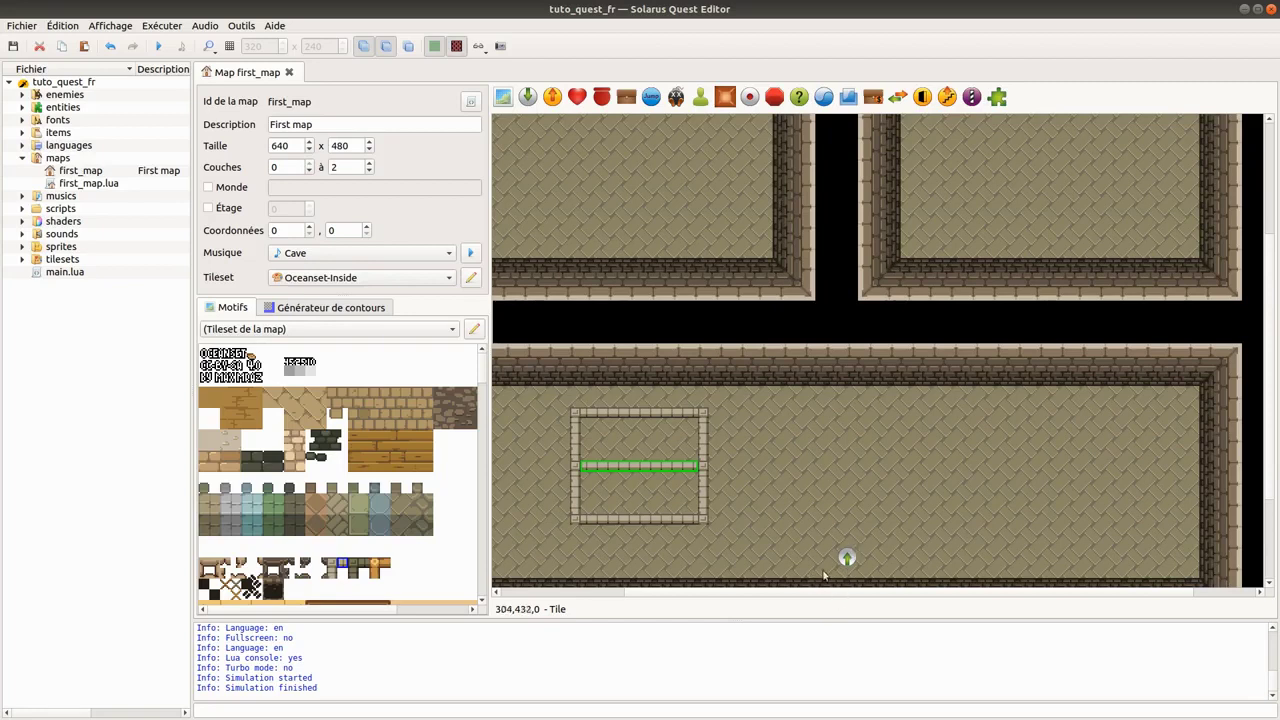
left_click(848, 563)
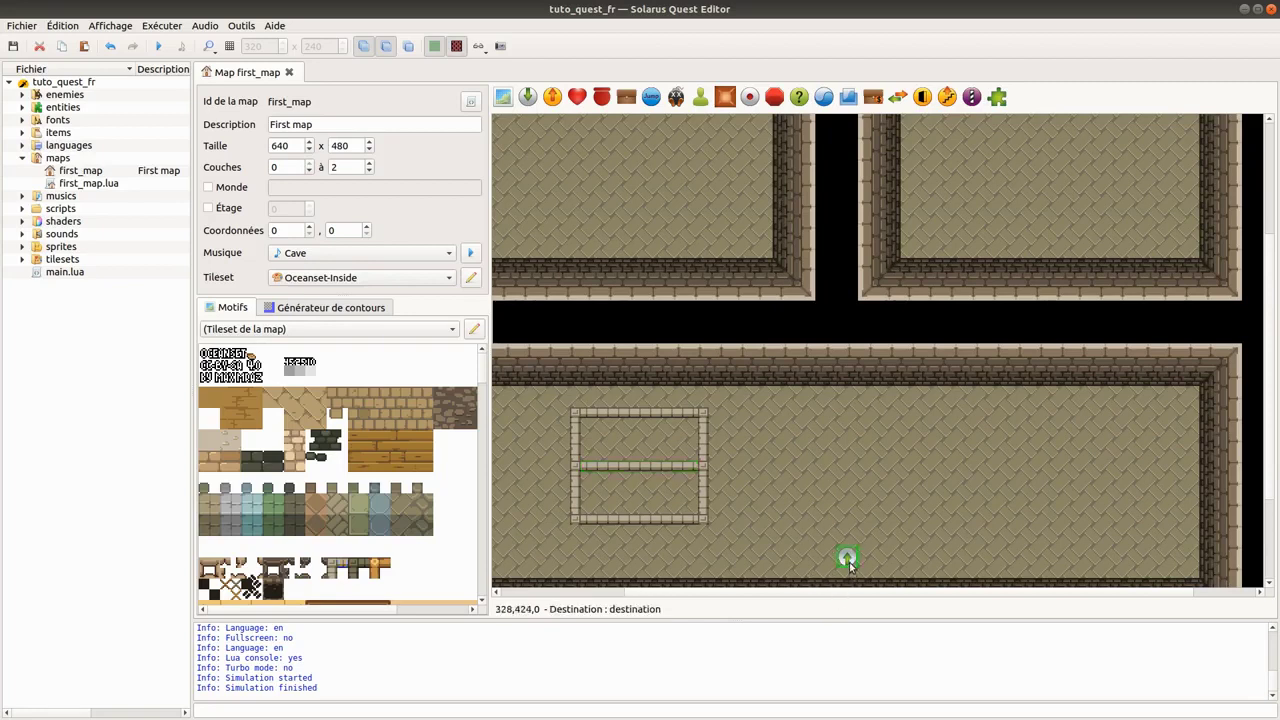
scroll(896, 545, "down", 2)
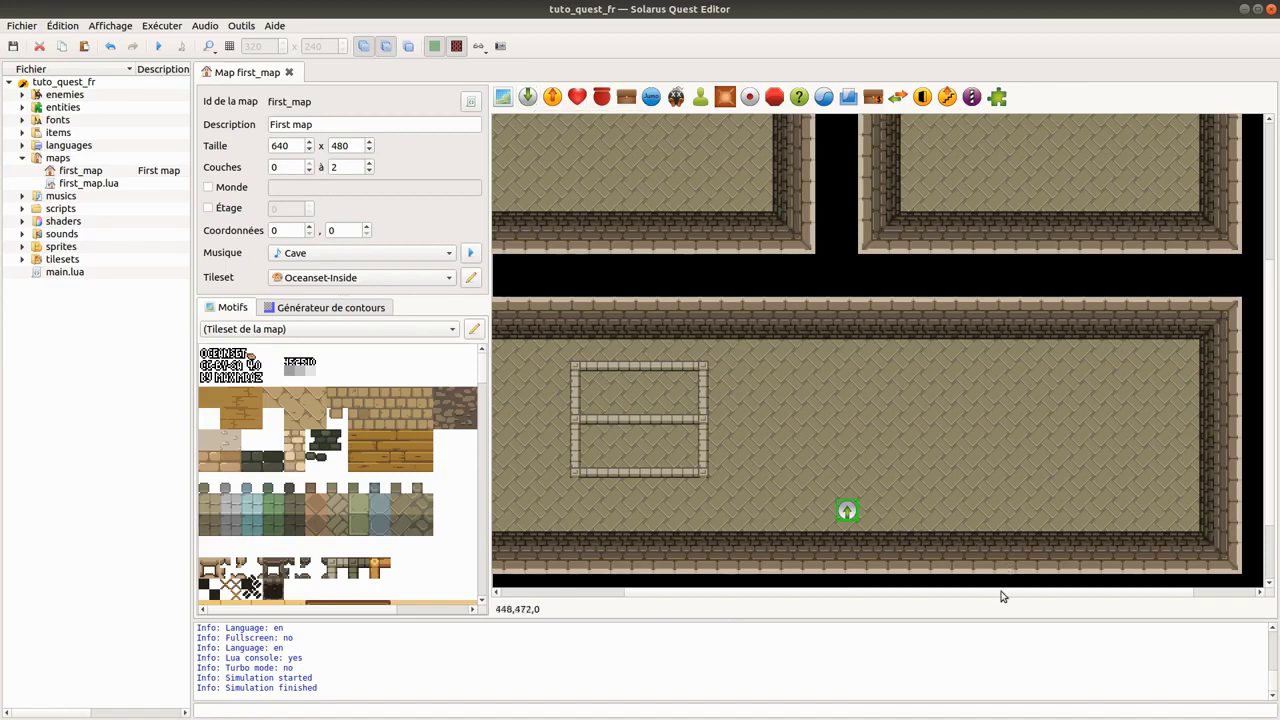
left_click(1005, 580)
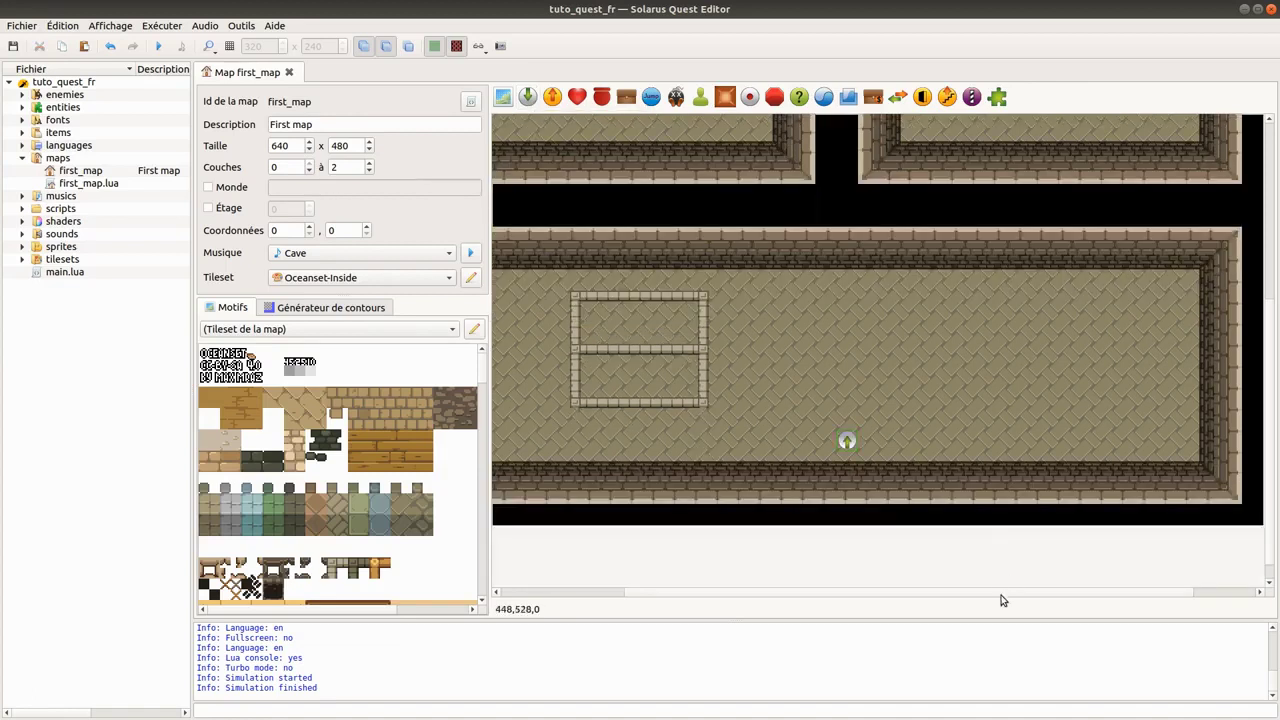
scroll(1005, 580, "up", 1)
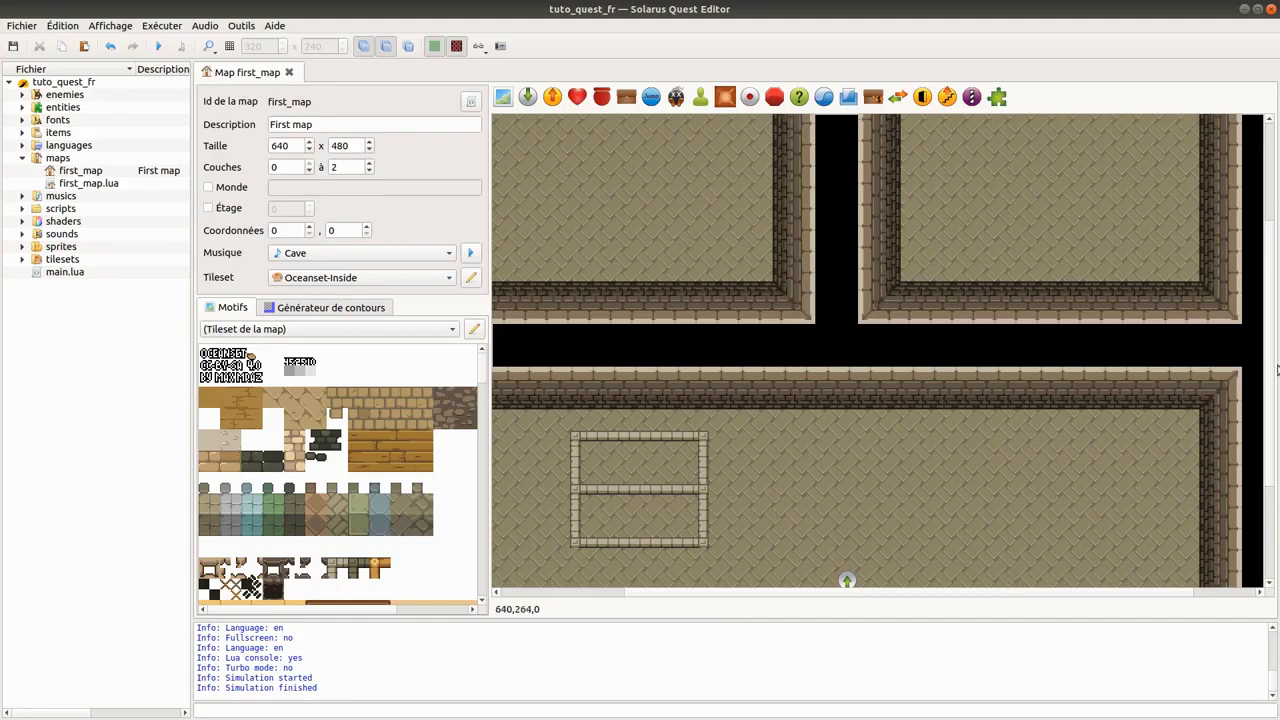
scroll(1273, 375, "down", 2)
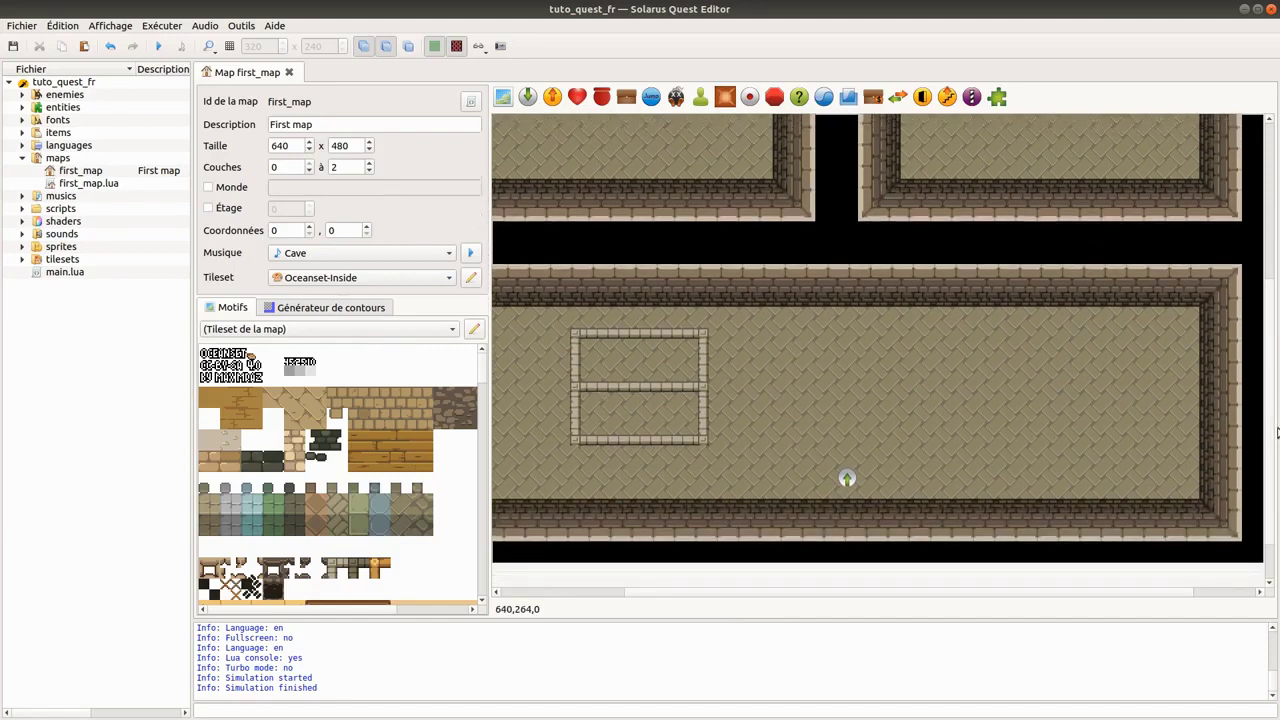
scroll(1275, 424, "up", 1)
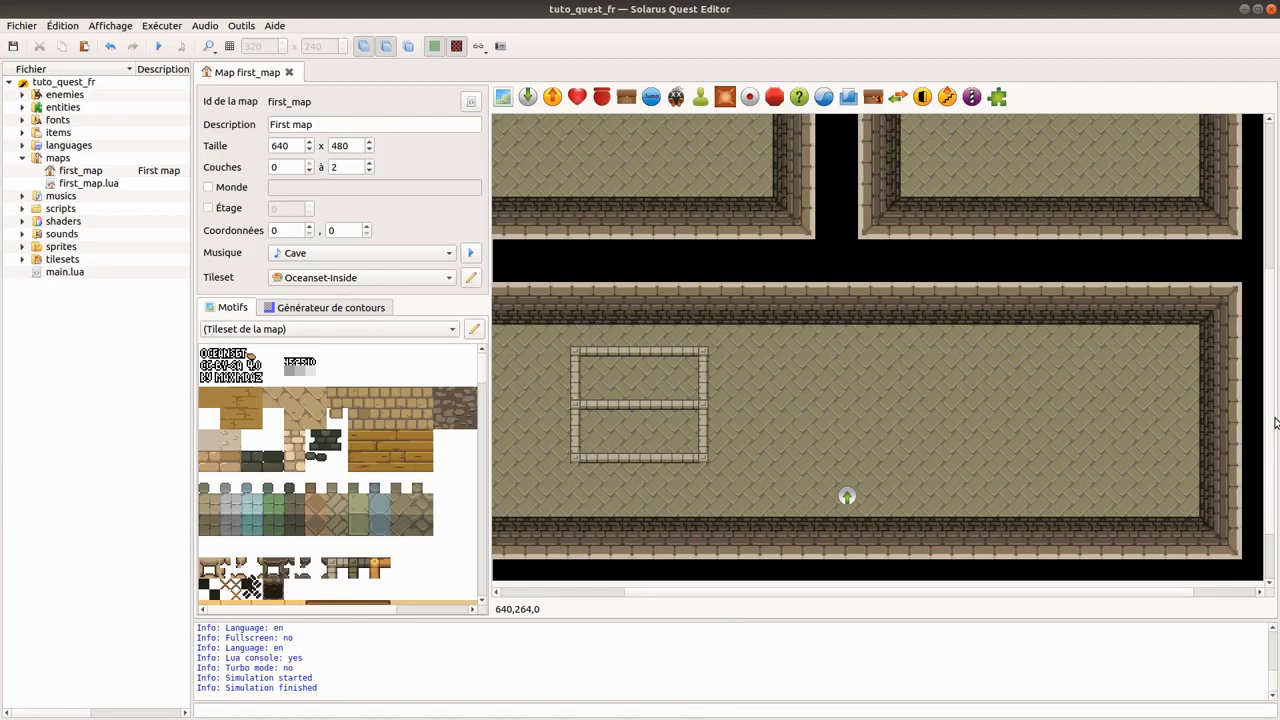